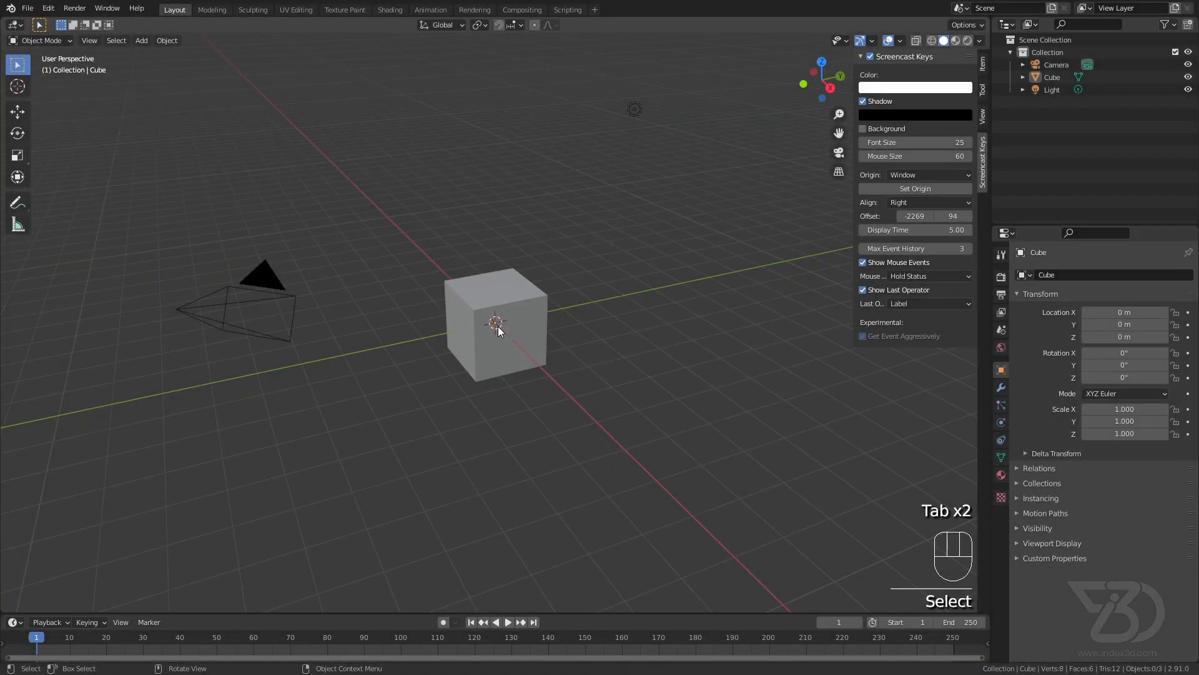
Select the default cube and enter Edit Mode on its mesh.
left_click(500, 326)
key("Tab")
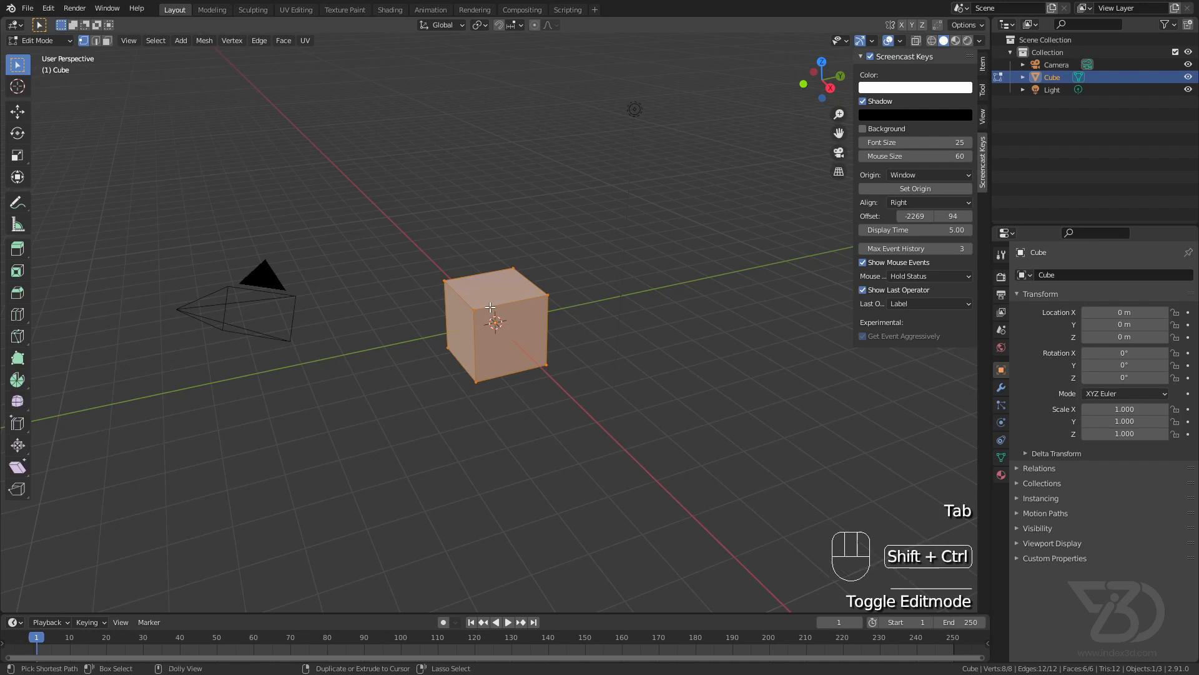
Bevel the cube's vertices to chamfer off its eight corners.
key("shift+ctrl+b")
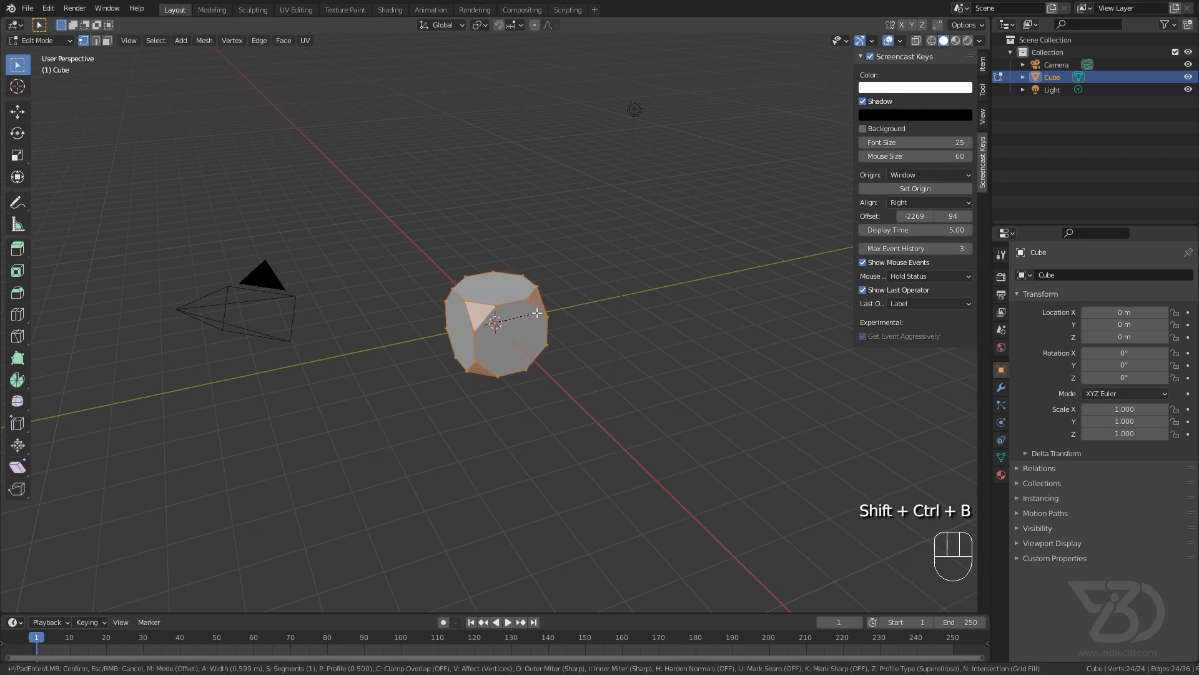
left_click(534, 312)
scroll(506, 308, "up", 1)
scroll(499, 303, "up", 3)
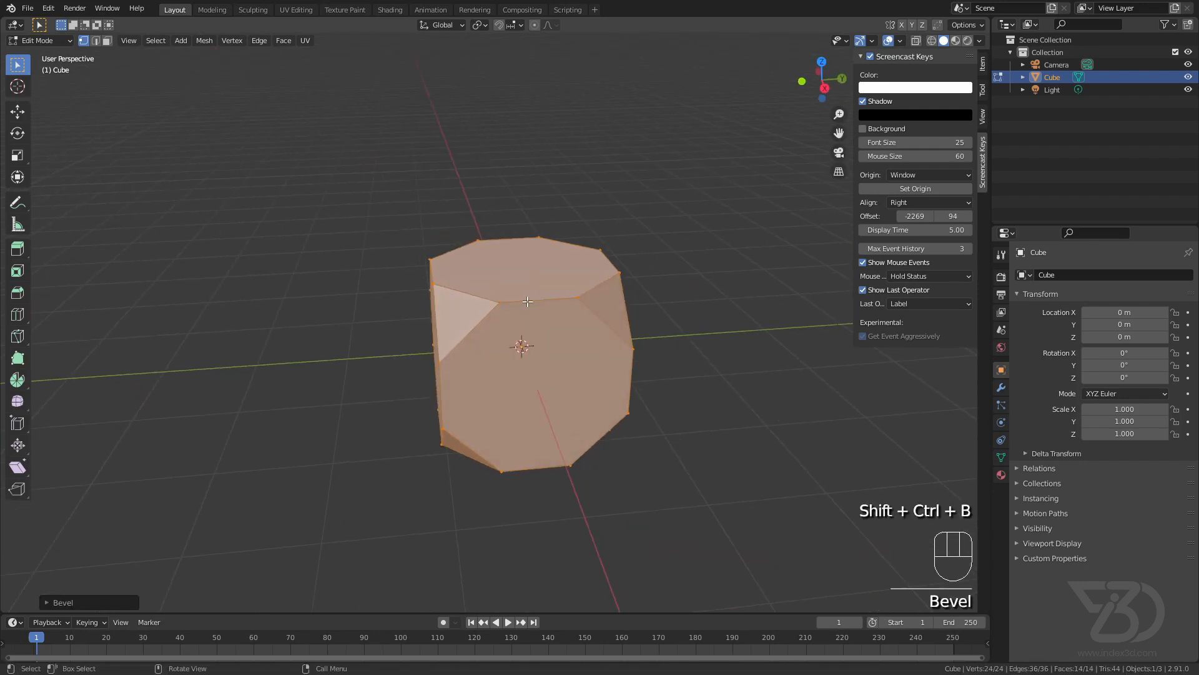
Select all twelve equal-length edges via Select Similar > Length and subdivide them once.
key("2")
left_click(548, 302)
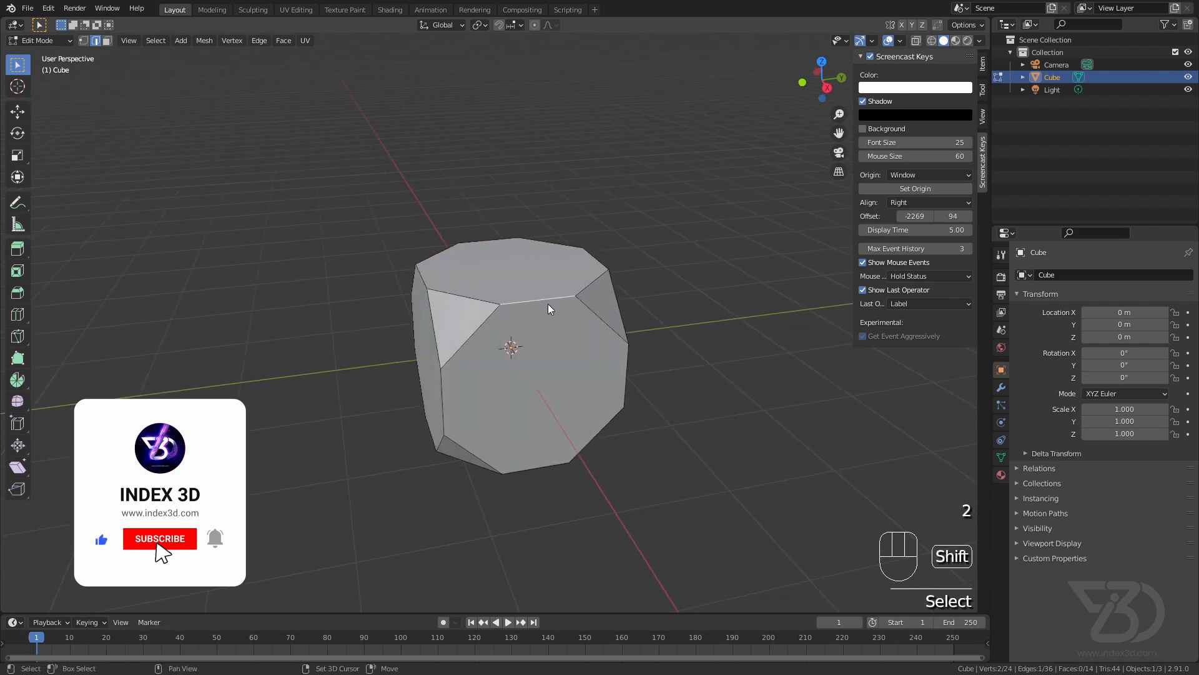
key("shift+g")
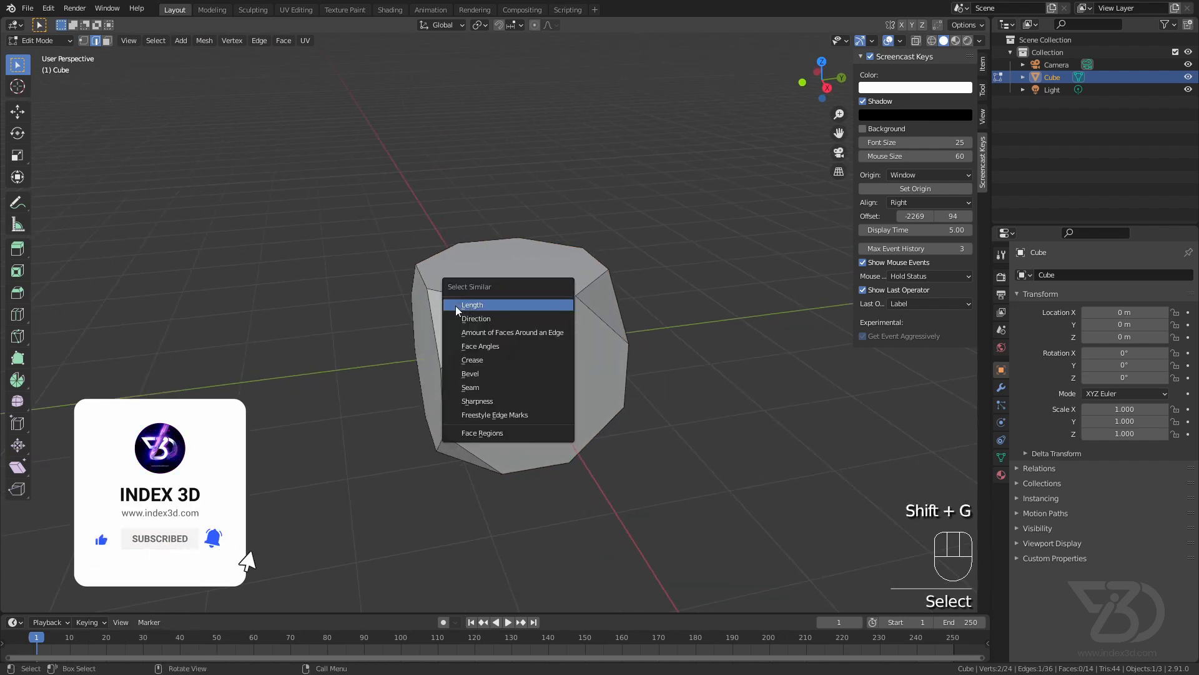
left_click(483, 306)
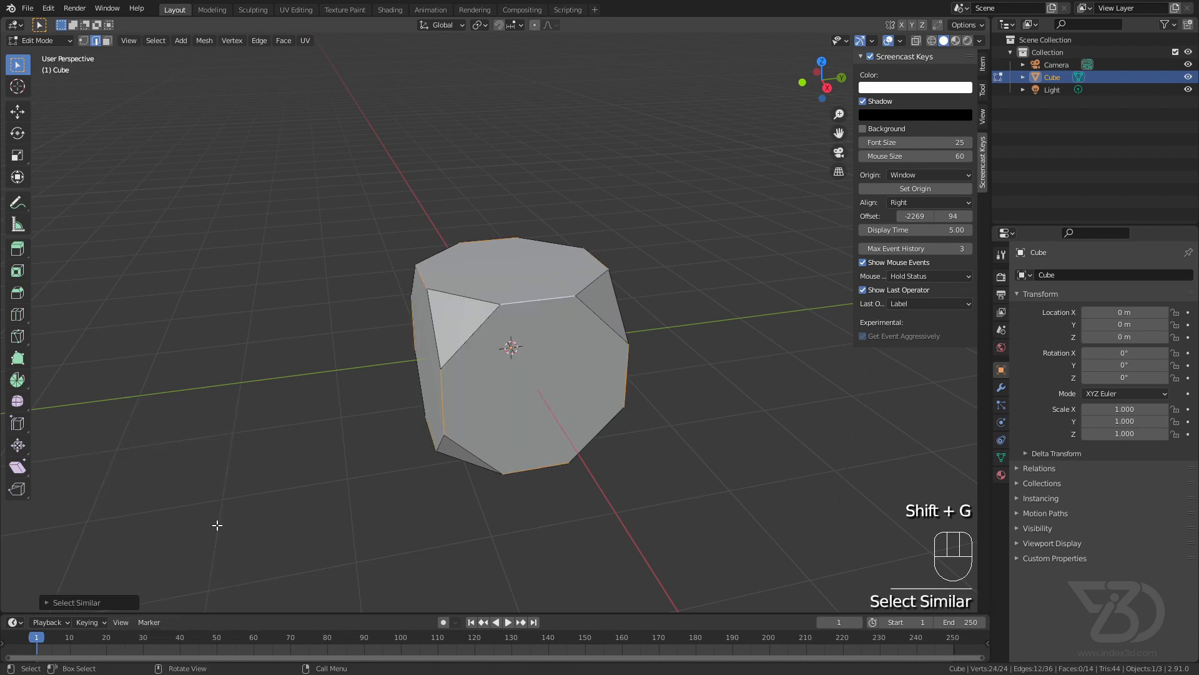
left_click(103, 603)
mouse_move(471, 292)
middle_mouse_down()
mouse_move(571, 290)
mouse_move(511, 333)
mouse_move(456, 345)
mouse_move(560, 337)
middle_mouse_up()
right_click(456, 345)
left_click(456, 330)
Run Poke Faces on the whole mesh to turn every face into a triangle fan.
left_click(526, 371)
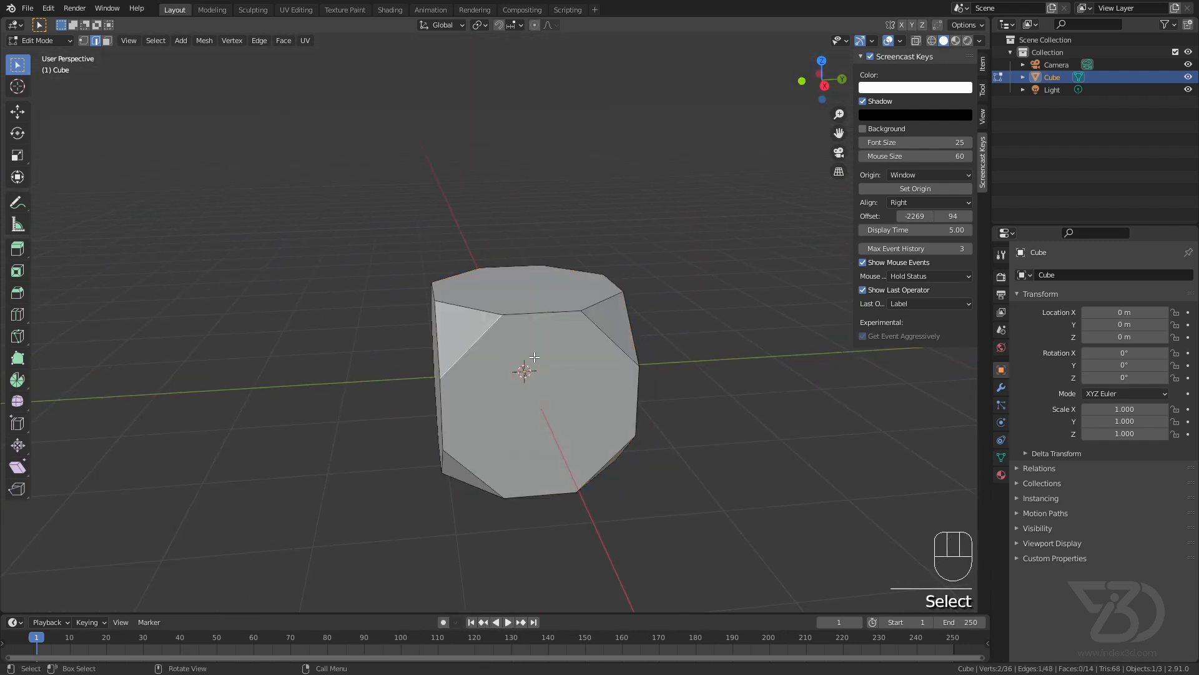
key("a")
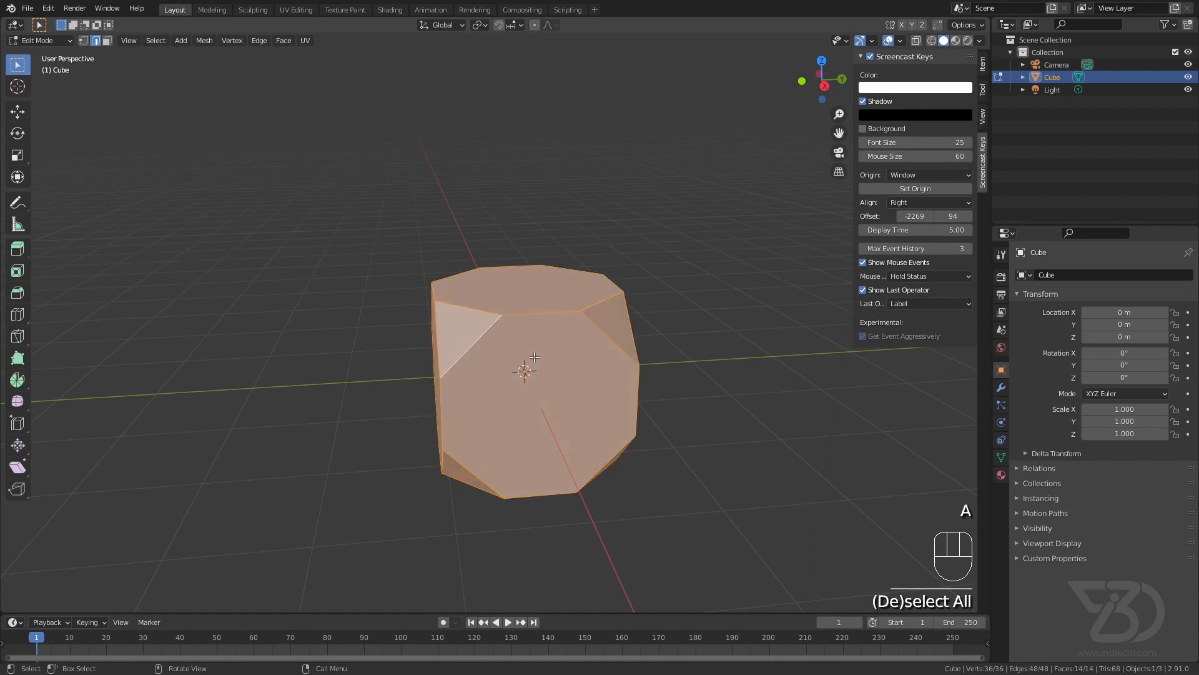
key("F3")
type("poke")
key("Return")
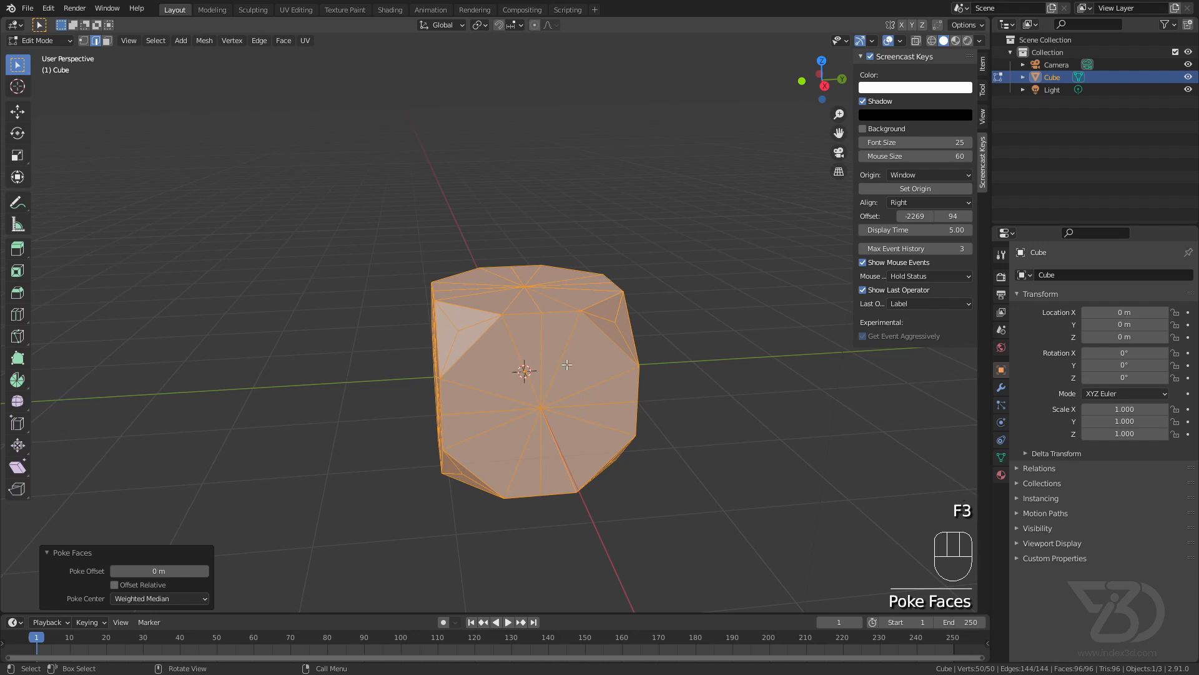
Select all six fan-centre vertices by matching their amount of adjacent faces.
middle_click_drag(566, 379, 639, 426)
left_click(638, 427)
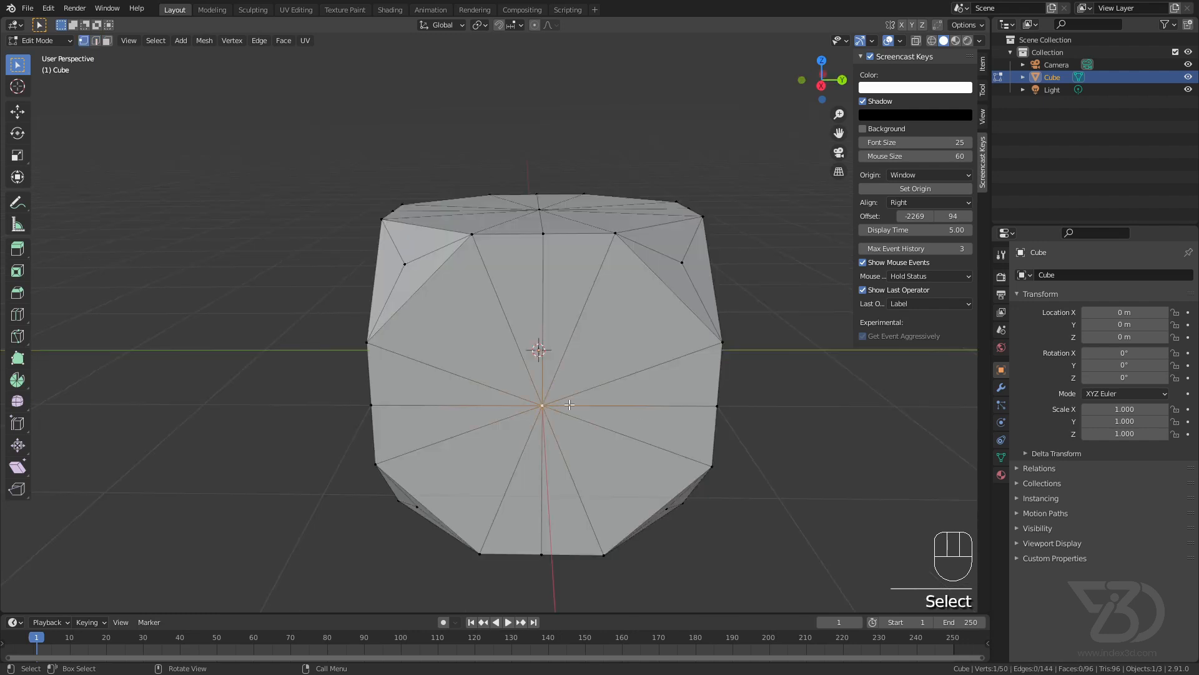
key("shift+g")
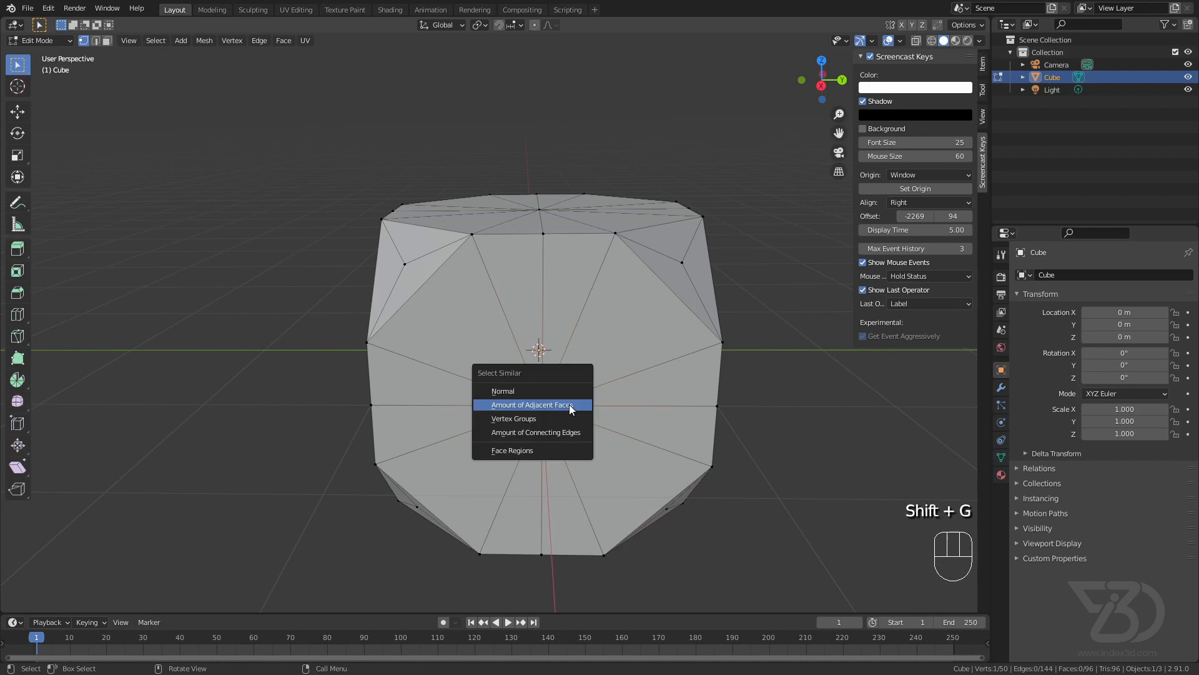
left_click(569, 404)
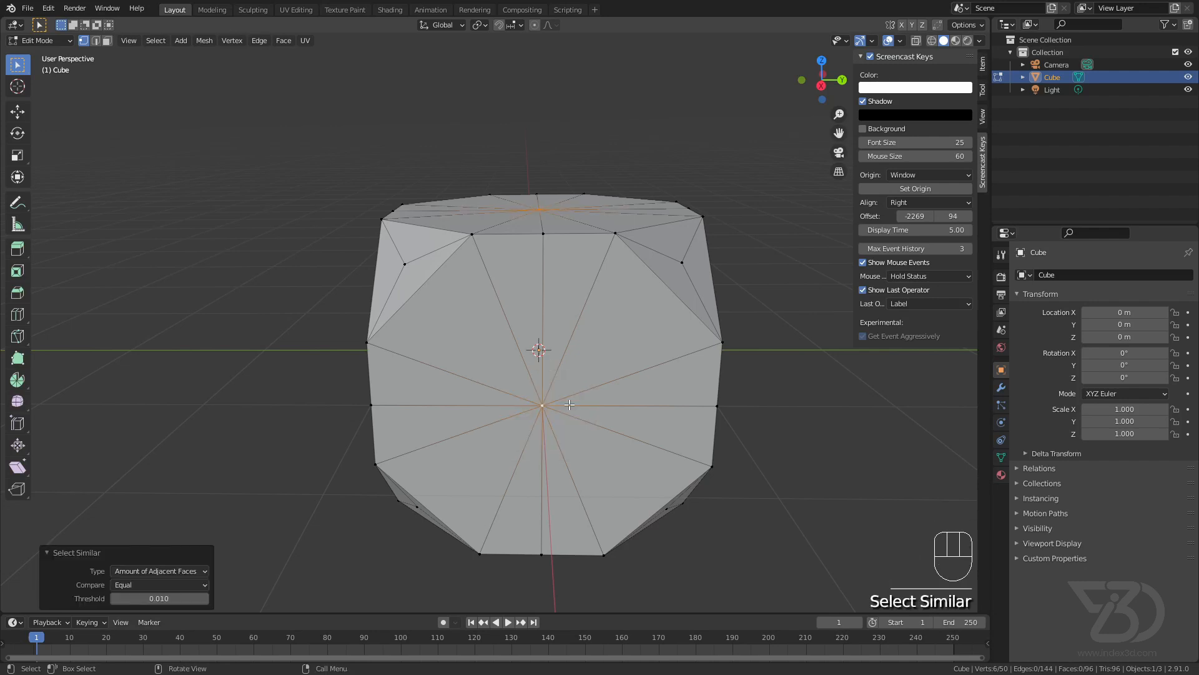
mouse_move(569, 405)
middle_mouse_down()
mouse_move(447, 333)
mouse_move(450, 366)
mouse_move(603, 366)
middle_mouse_up()
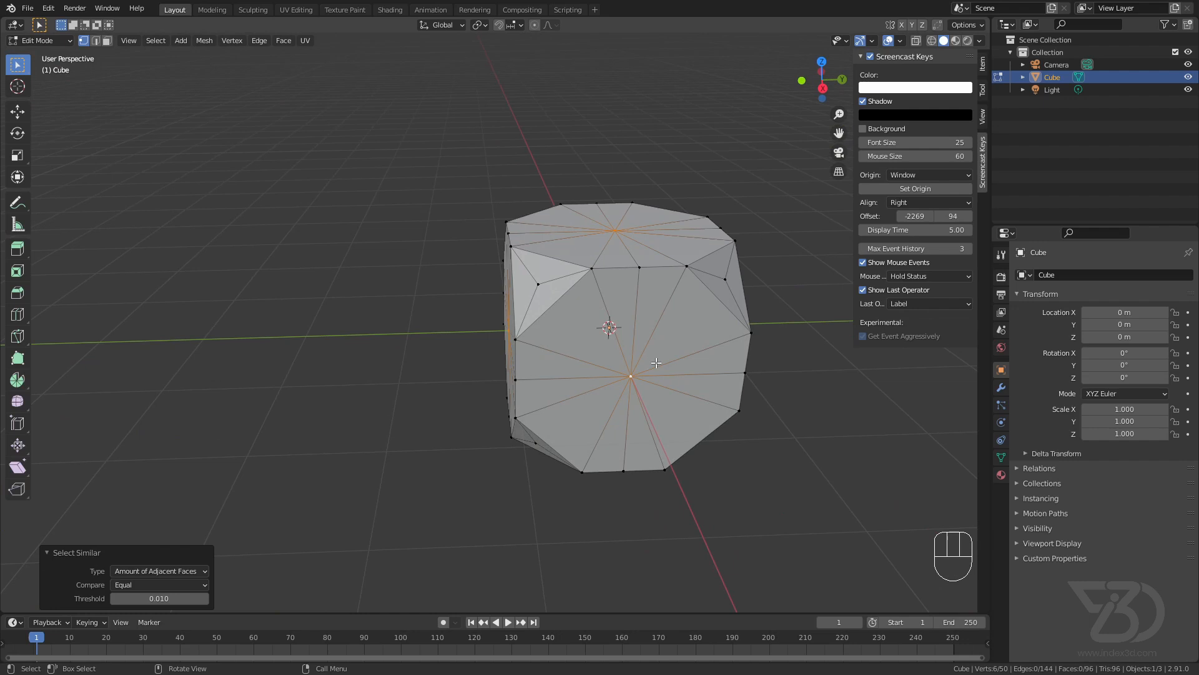
Expand the selection to faces and poke those faces a second time.
key("ctrl")
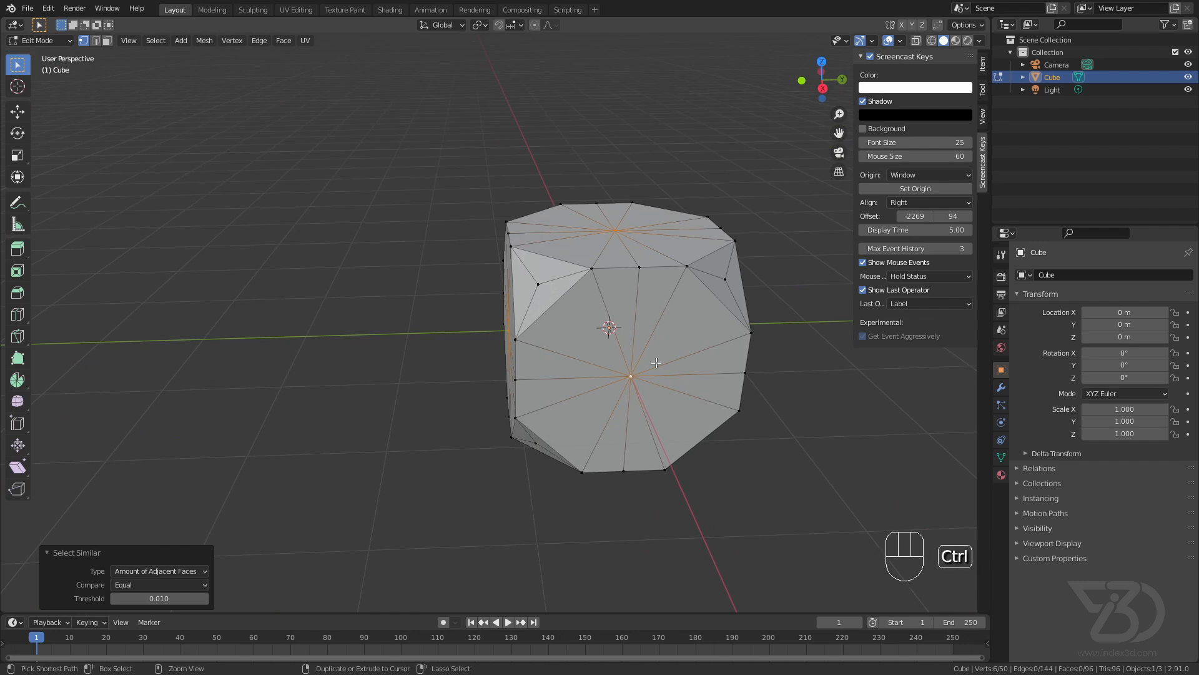
key("ctrl+3")
middle_click_drag(657, 363, 506, 375)
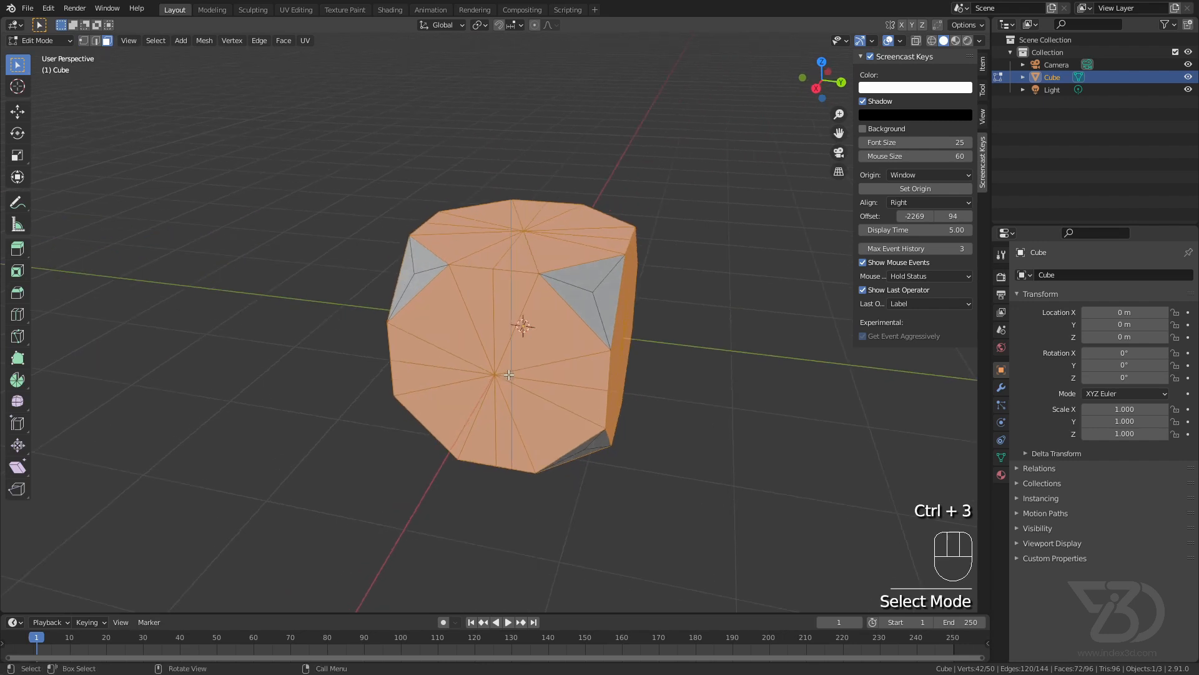
key("F3")
type("p")
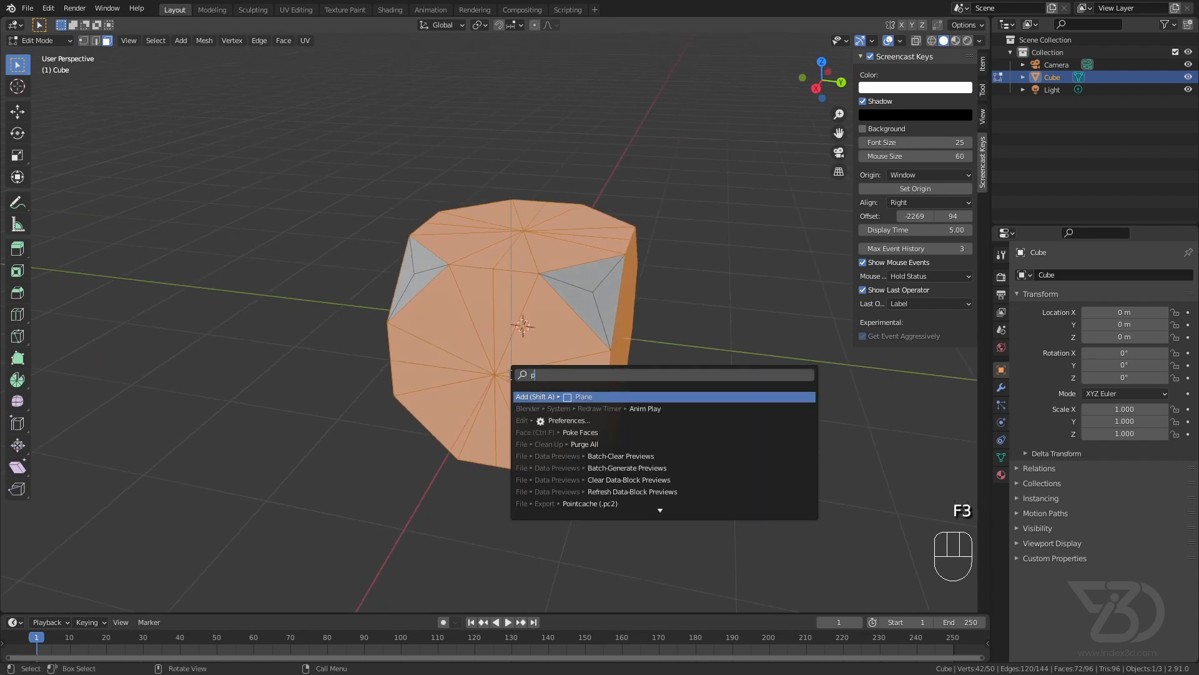
type("oke")
key("Return")
Select vertices with the same adjacent-face count and scale them to 0.86 for a star pattern.
left_click(526, 381)
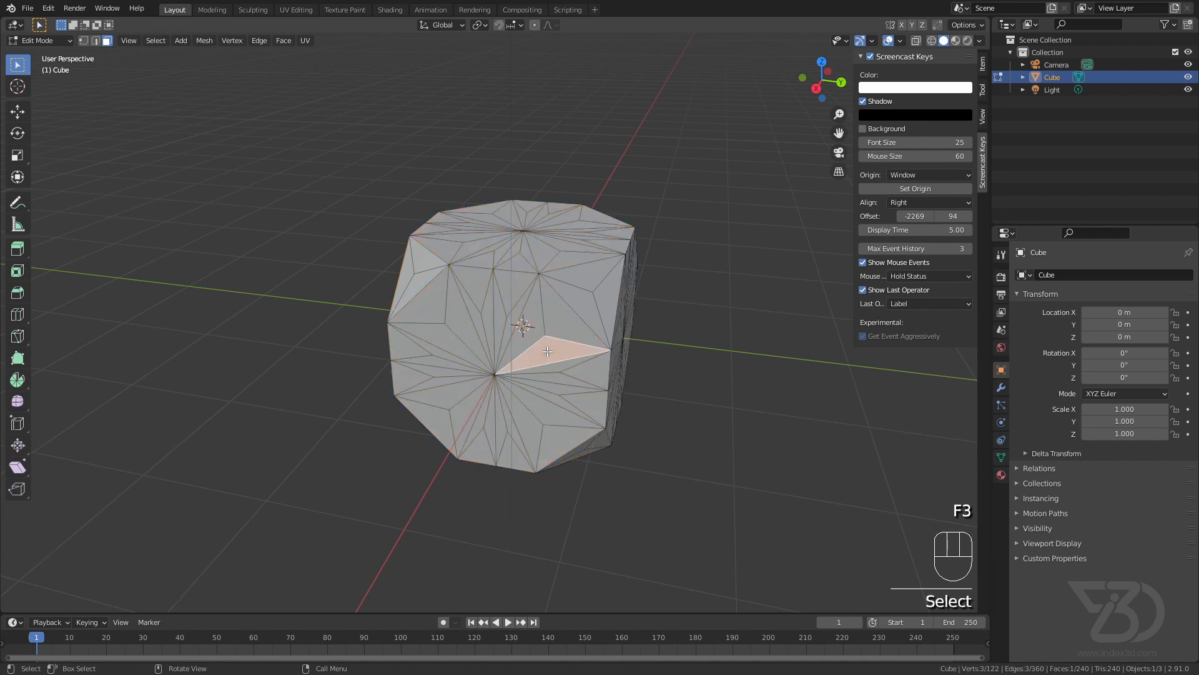
middle_click_drag(548, 353, 552, 339)
key("1")
left_click(544, 341)
scroll(544, 341, "up", 3)
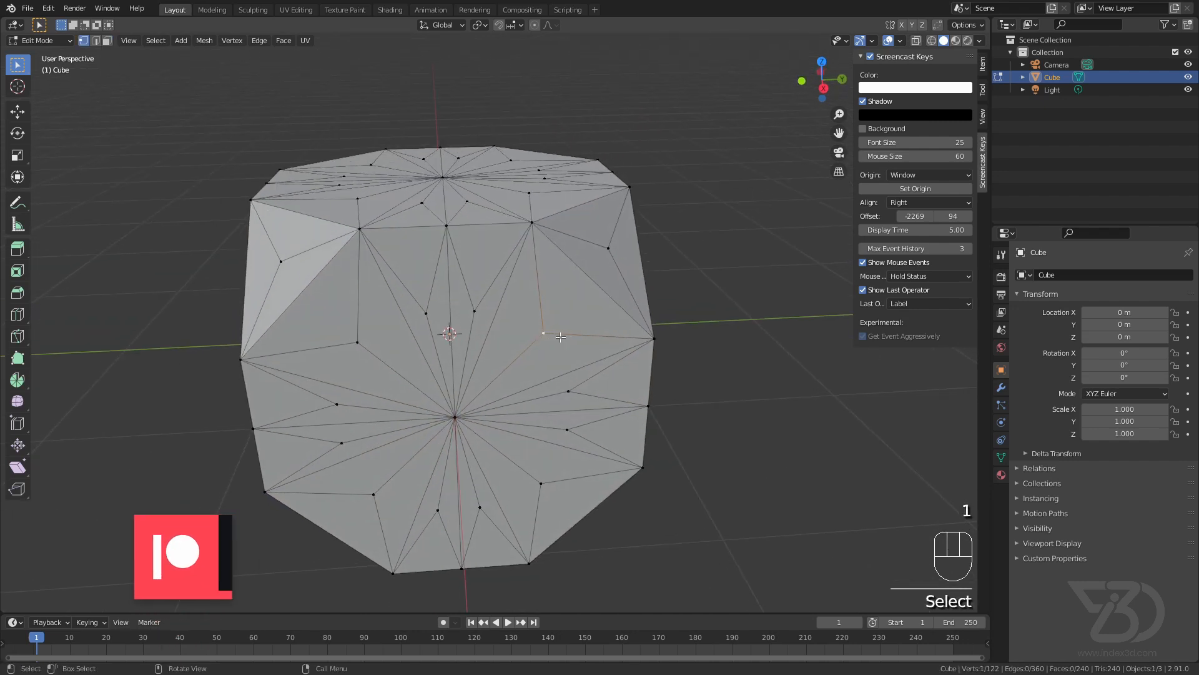
key("shift+g")
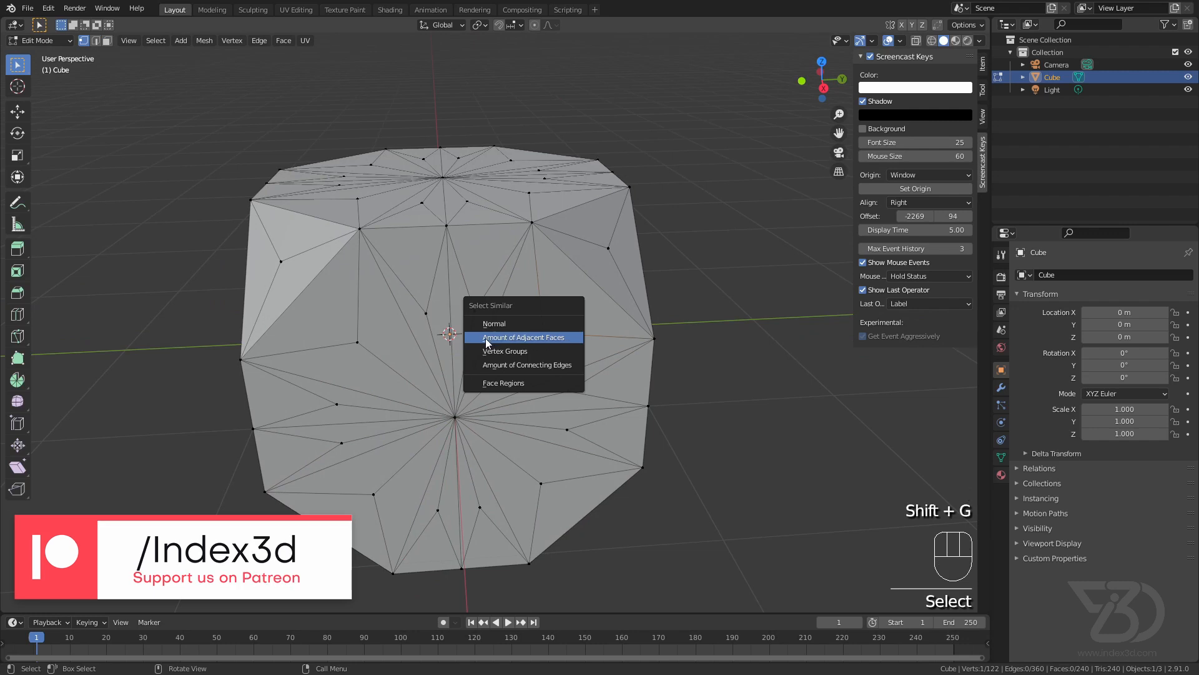
left_click(522, 339)
middle_click_drag(522, 340, 521, 346)
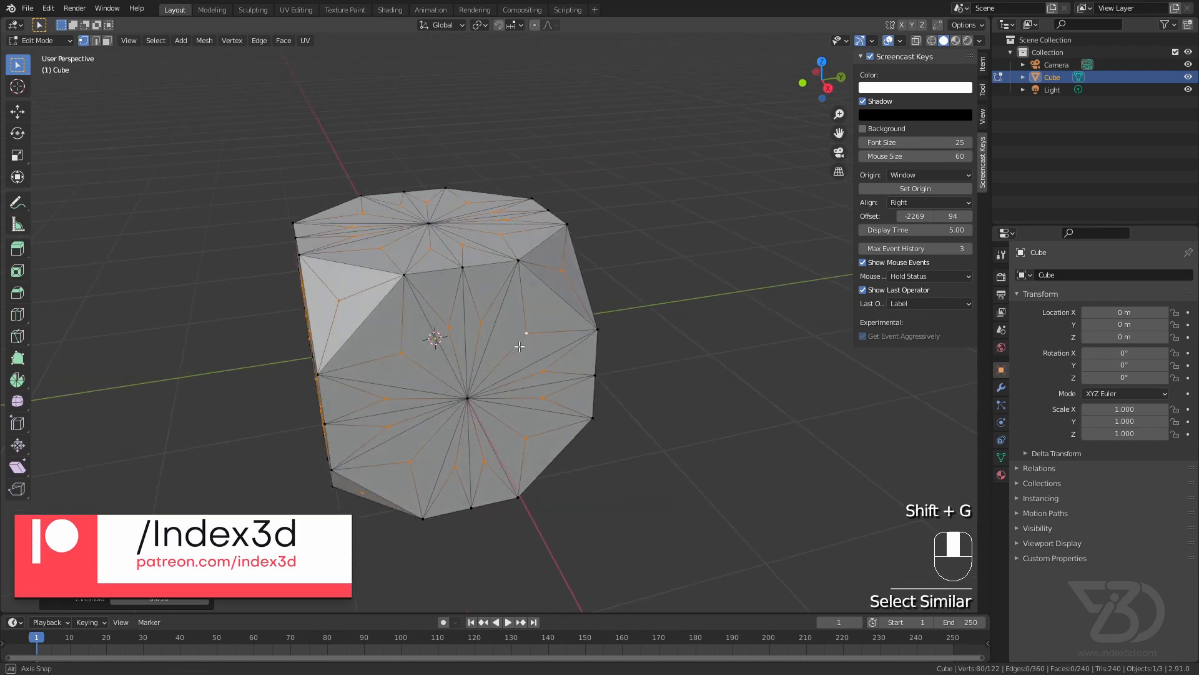
key("s")
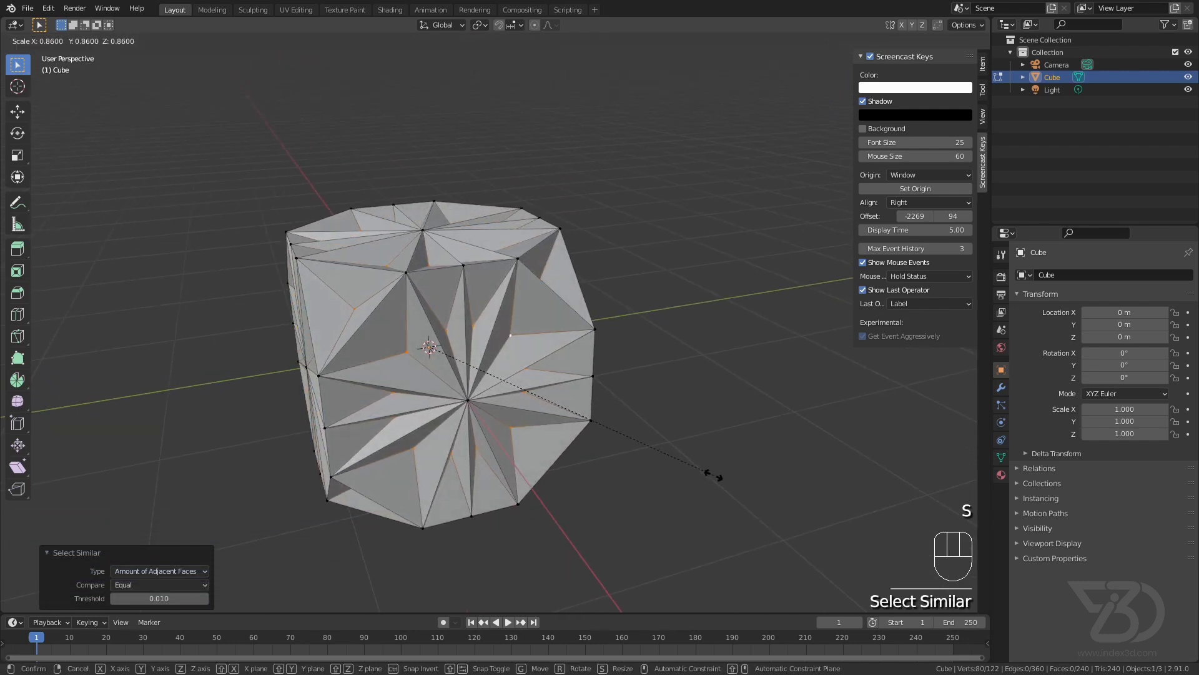
left_click(713, 475)
middle_click_drag(713, 475, 596, 361)
Add a plain 2 m cube primitive into the mesh enclosing the shape.
key("shift")
key("shift+a")
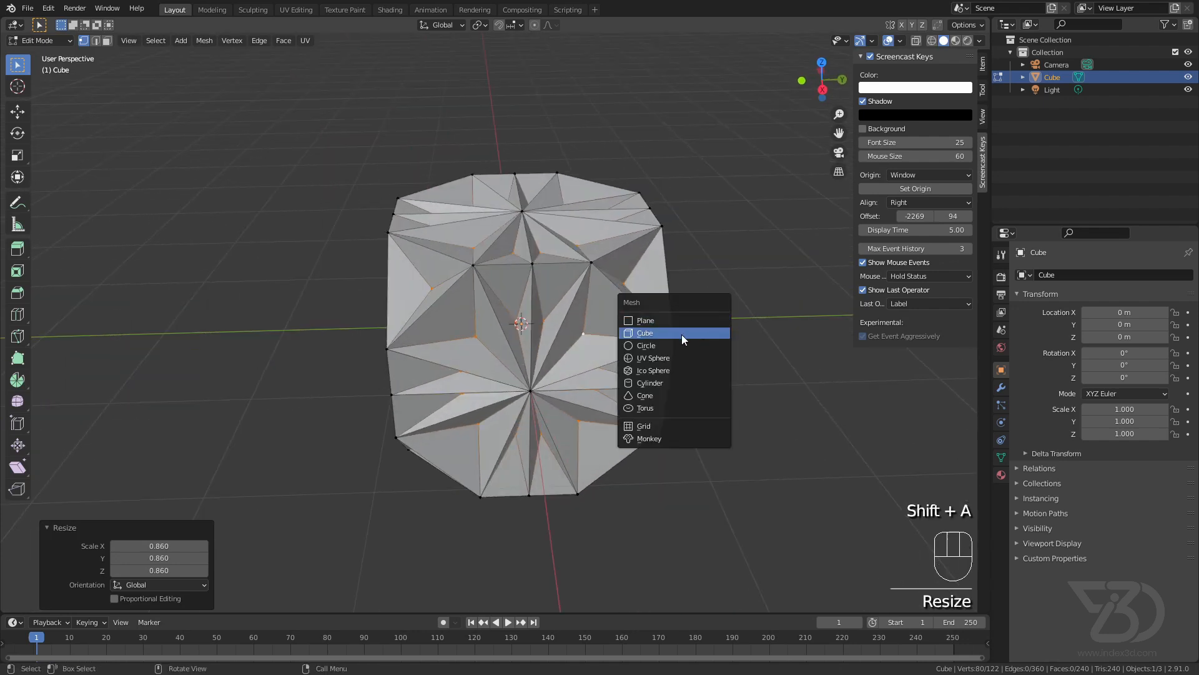
left_click(682, 336)
mouse_move(600, 306)
middle_mouse_down()
mouse_move(569, 294)
mouse_move(618, 295)
middle_mouse_up()
Leave Edit Mode and add a Bevel modifier limited by angle with 2 segments.
key("Tab")
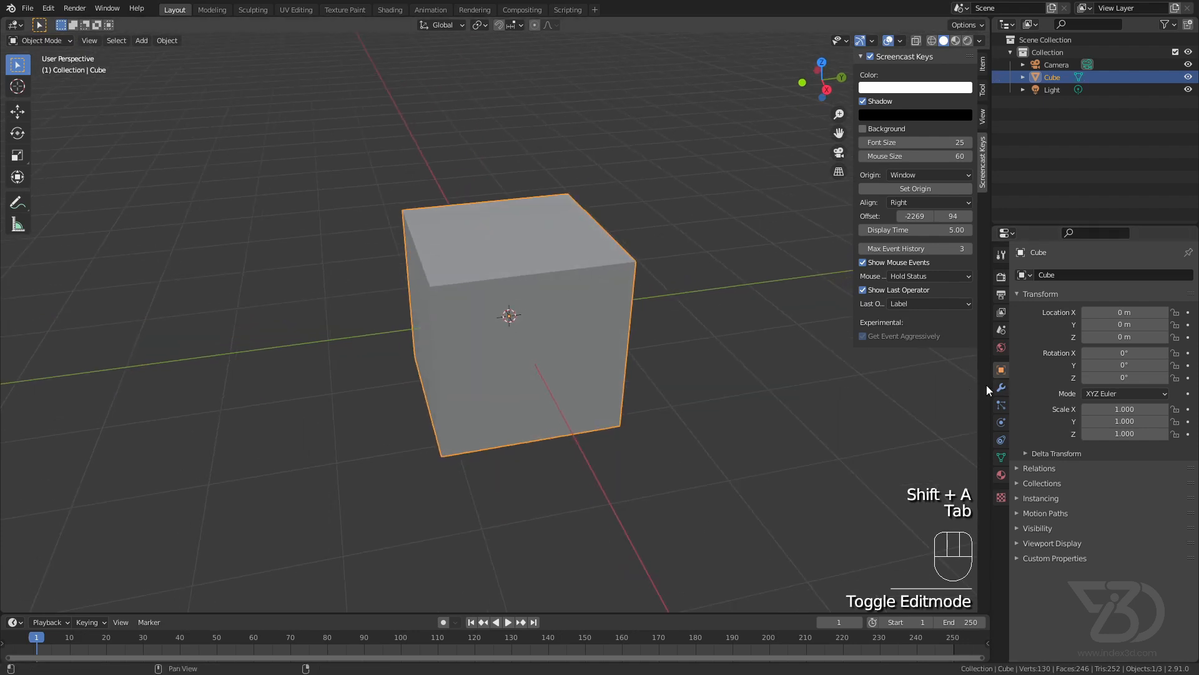
left_click(1000, 388)
left_click(1018, 275)
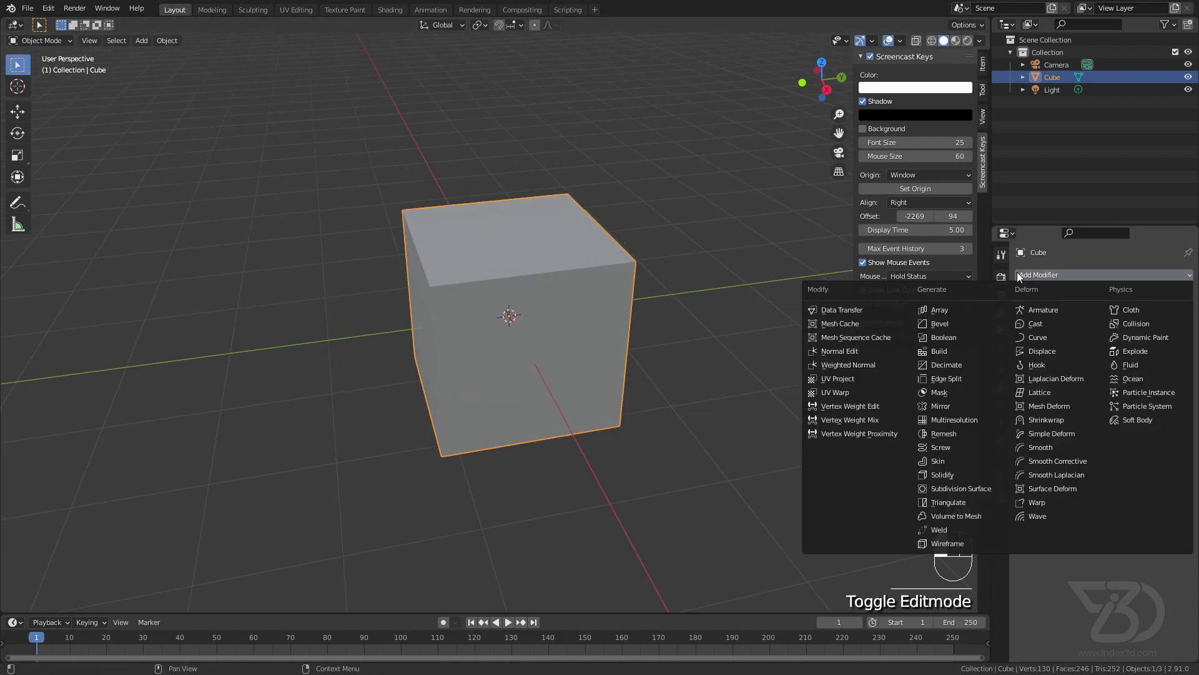
left_click(945, 323)
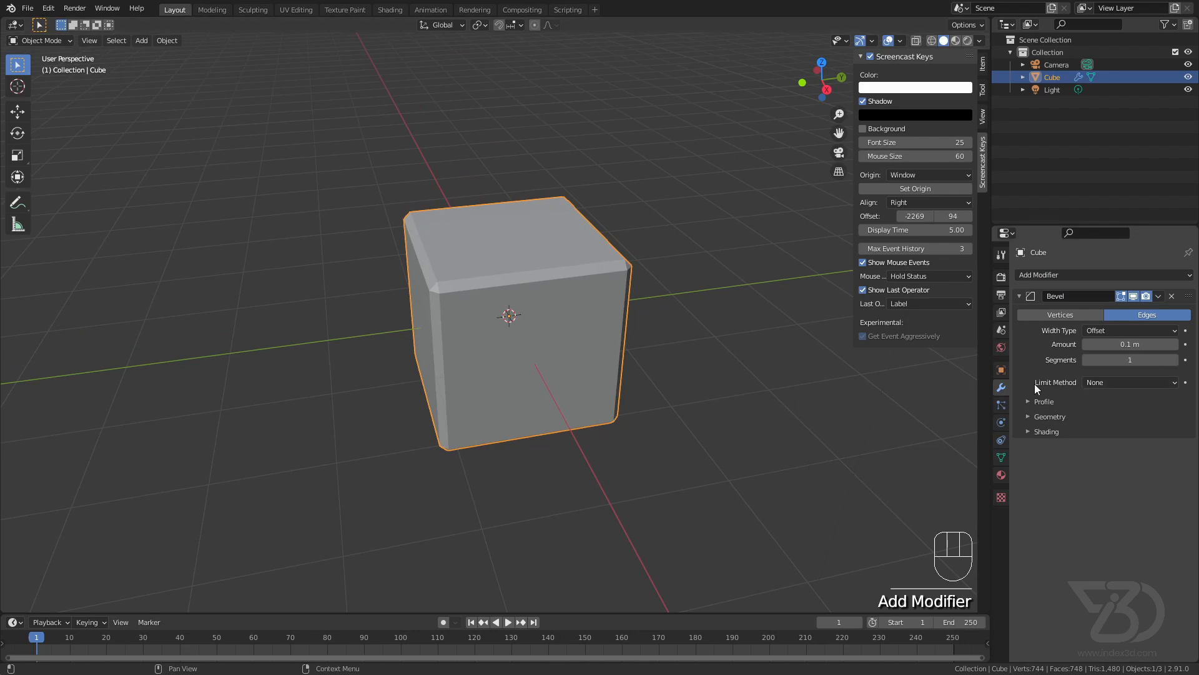
left_click(1115, 383)
left_click(1121, 413)
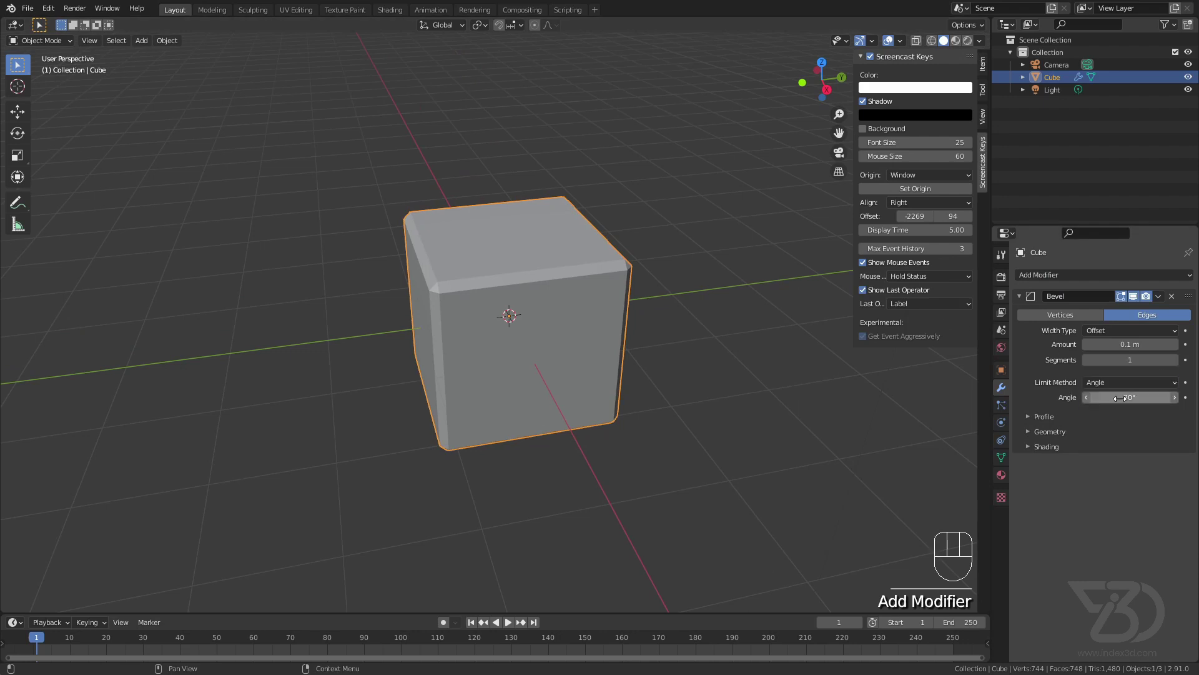
left_click(1177, 365)
Shade the cube smooth and enable Auto Smooth in its normals settings.
middle_click_drag(708, 185, 609, 225)
right_click(501, 267)
left_click(501, 267)
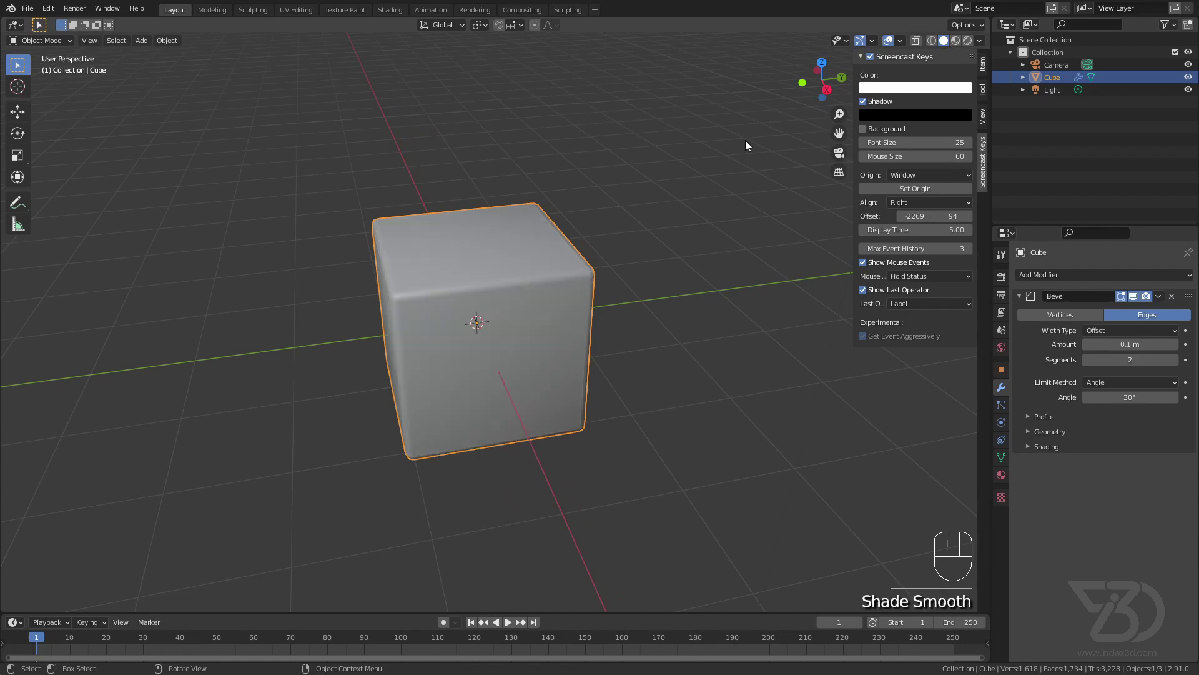
left_click(1002, 458)
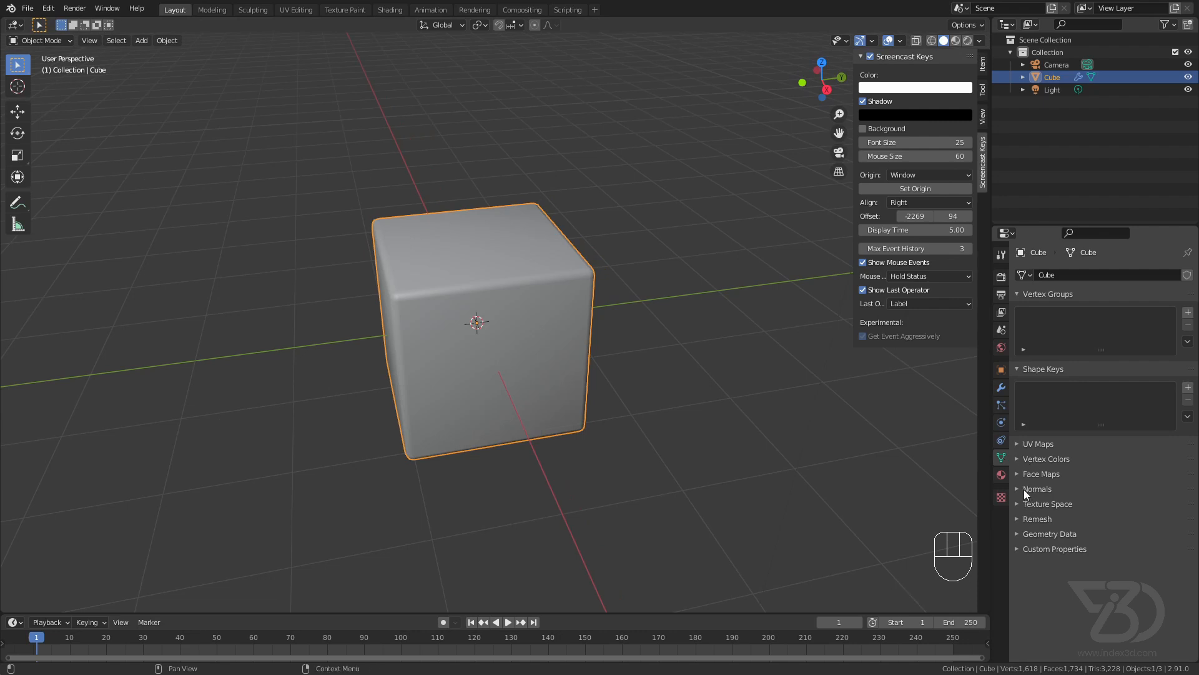
left_click(1022, 488)
left_click(1086, 507)
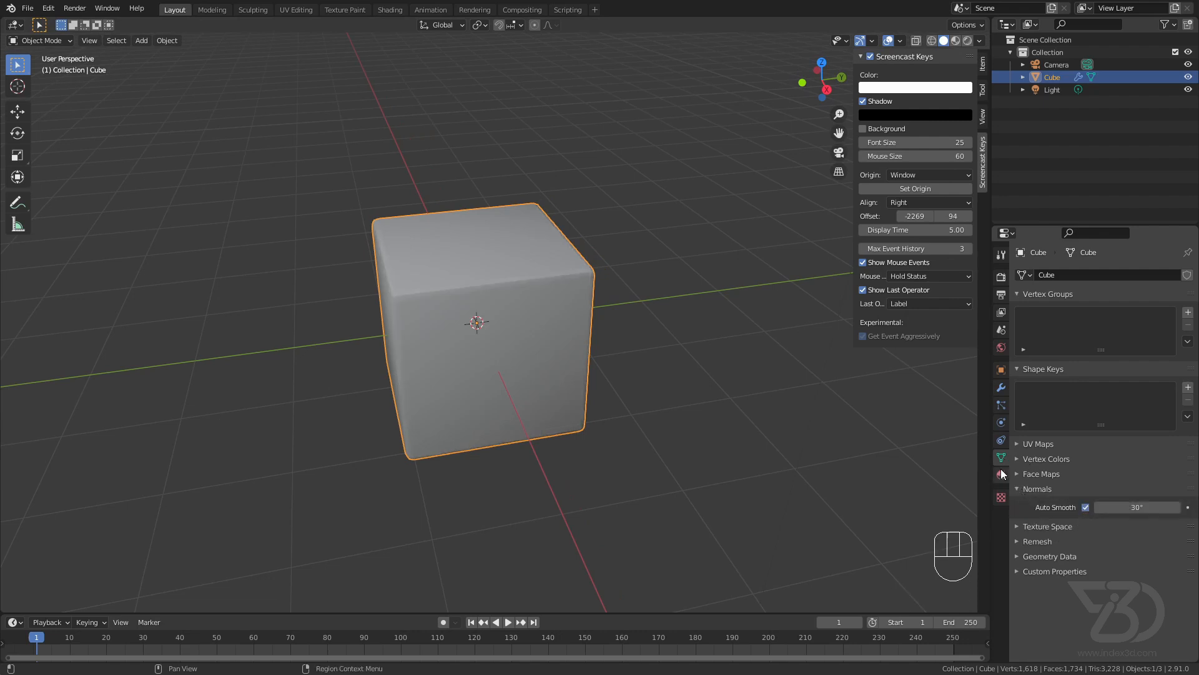
Enable Harden Normals in the Bevel modifier's shading options.
left_click(1000, 388)
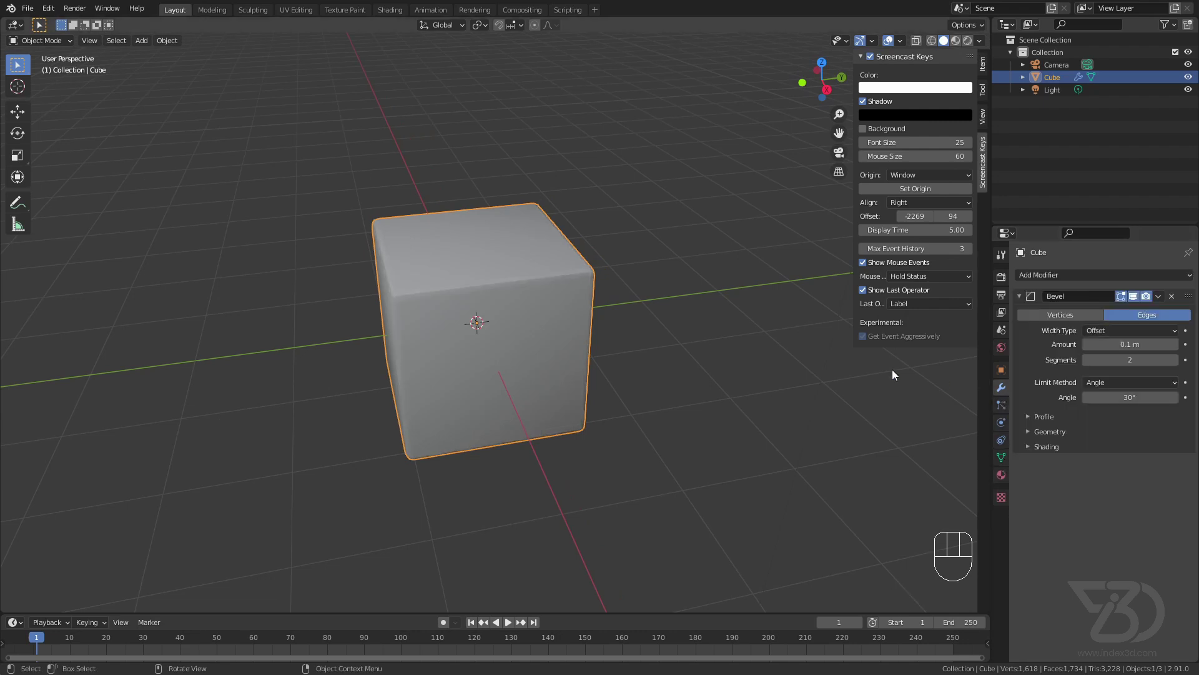
left_click(1032, 447)
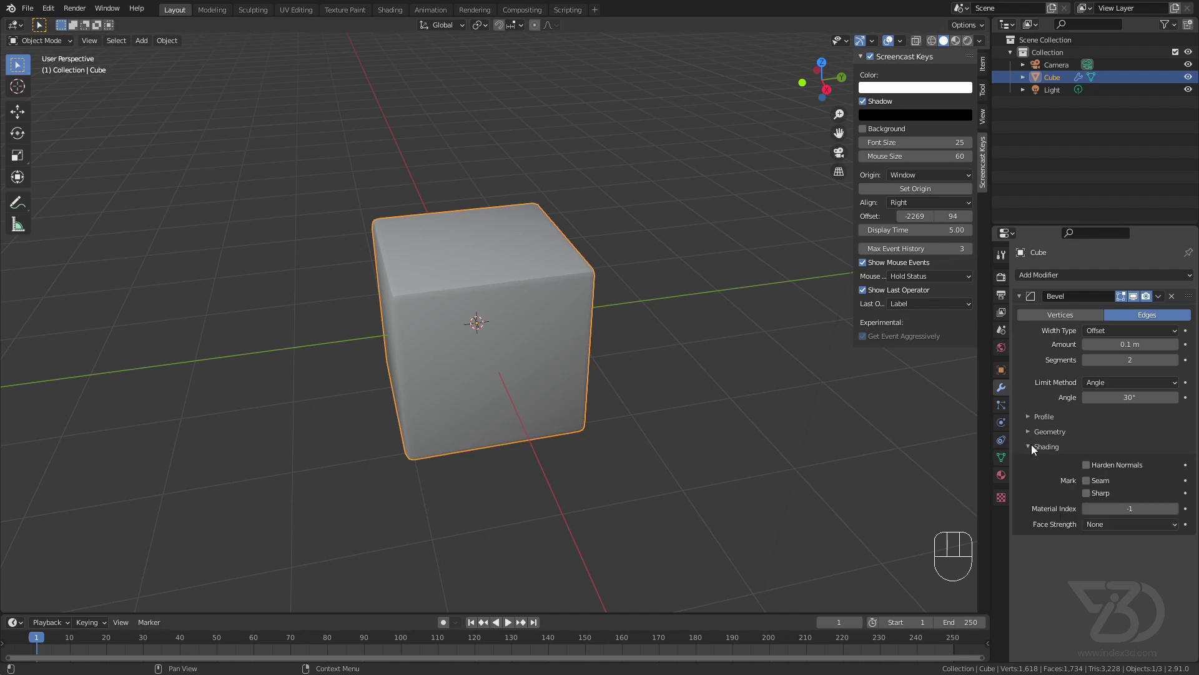
left_click(1087, 466)
scroll(439, 303, "up", 2)
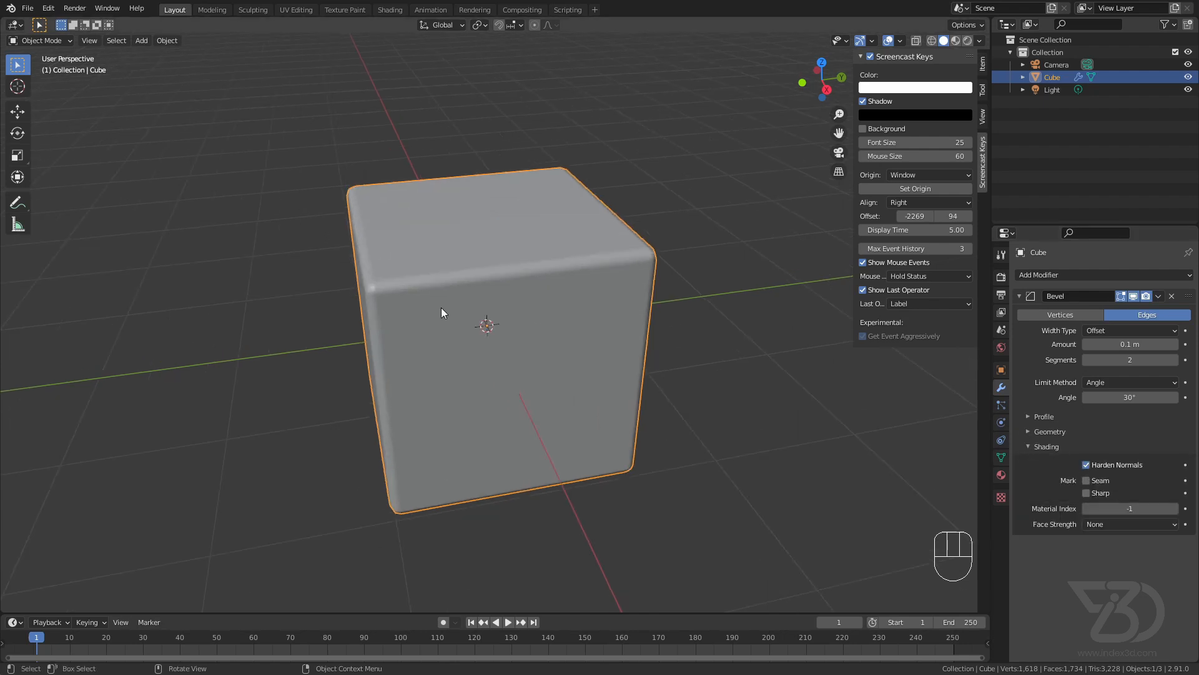
Reduce the Bevel modifier width down to 0.025 m.
middle_click_drag(439, 302, 872, 399)
left_click_drag(1130, 343, 1102, 344, "shift")
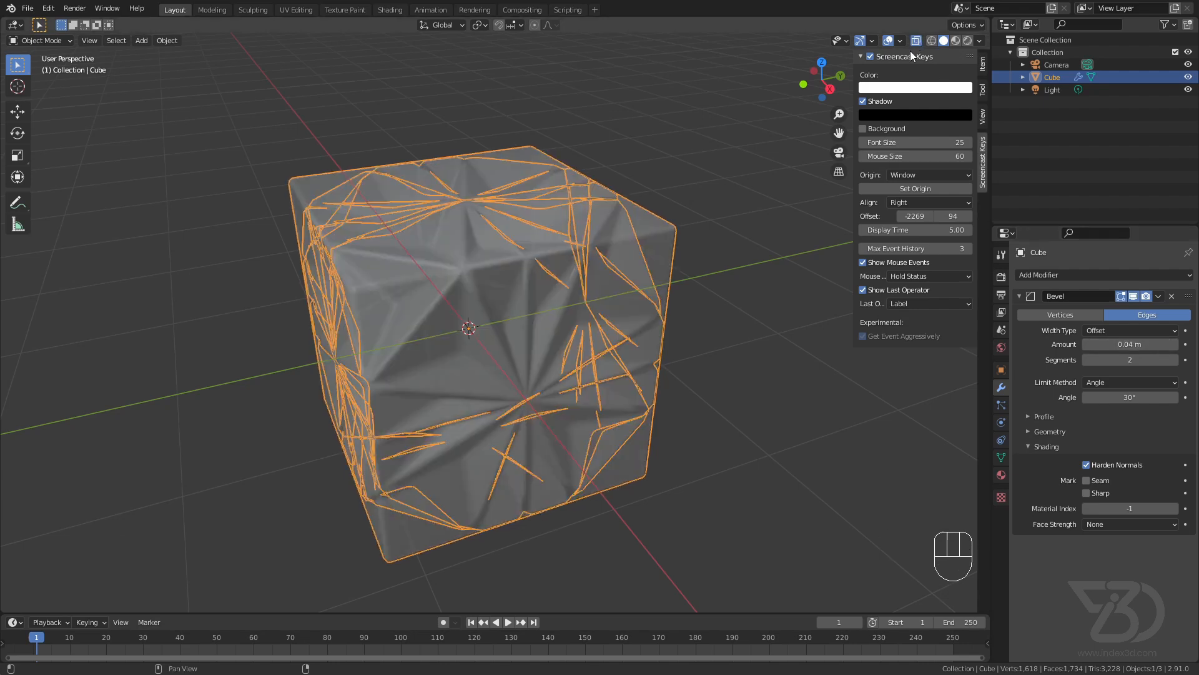
mouse_move(525, 234)
middle_mouse_down()
mouse_move(585, 259)
mouse_move(510, 300)
mouse_move(496, 287)
mouse_move(530, 291)
middle_mouse_up()
left_click_drag(1129, 345, 1120, 345, "shift")
left_click(1130, 345)
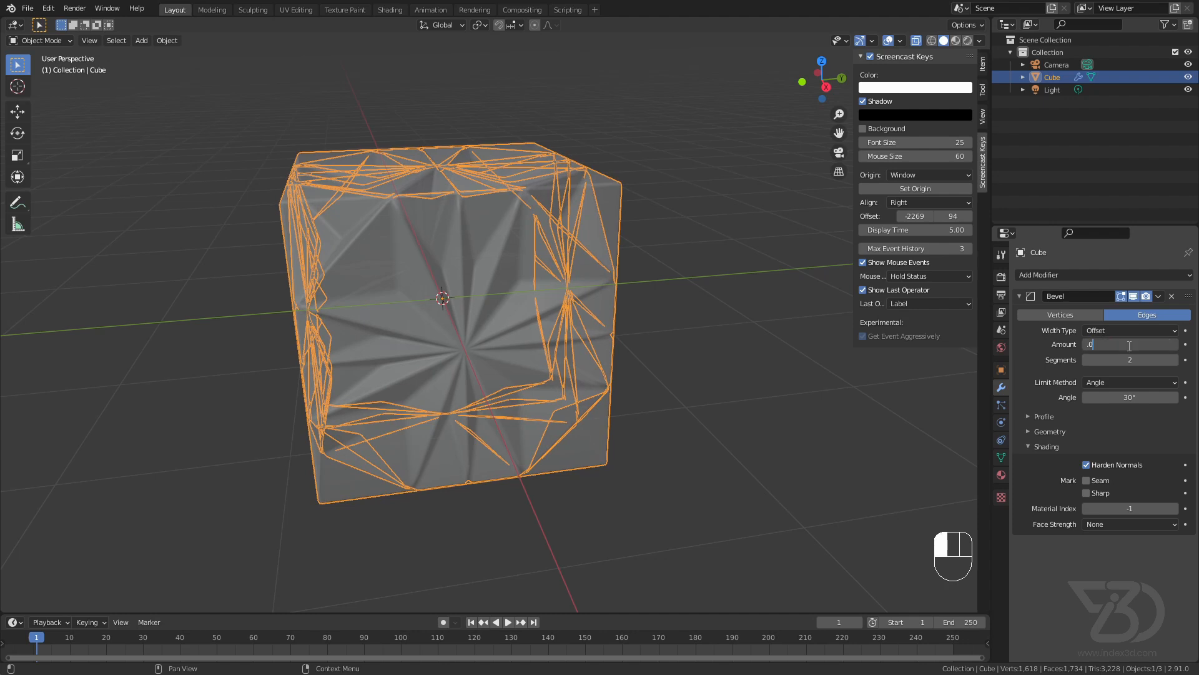
type(".025 m")
left_click(916, 41)
Save the file as cube.blend.
mouse_move(570, 217)
middle_mouse_down("shift")
mouse_move(597, 200)
mouse_move(589, 238)
mouse_move(622, 250)
middle_mouse_up("shift")
key("ctrl+s")
scroll(588, 238, "down", 3)
left_click(508, 211, "shift")
mouse_move(508, 210)
middle_mouse_down()
mouse_move(489, 220)
mouse_move(487, 243)
middle_mouse_up()
scroll(490, 220, "down", 2)
In the Shading workspace, replace the Principled BSDF with a pure red Glass BSDF.
left_click(392, 10)
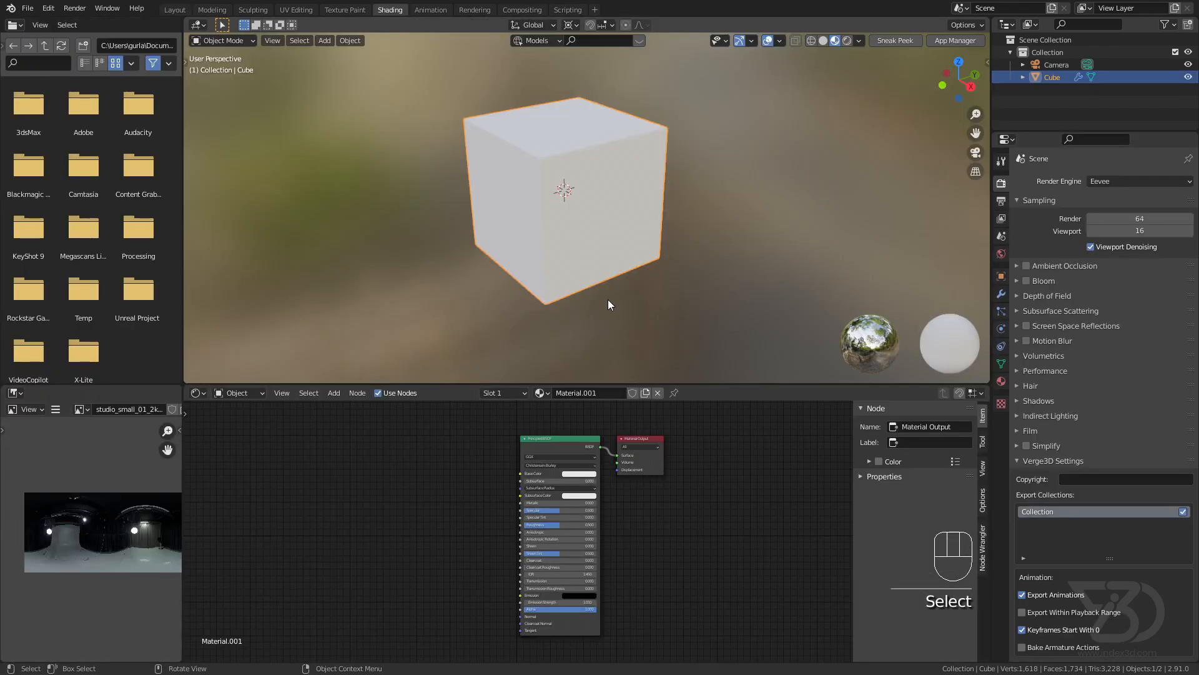
left_click(546, 438)
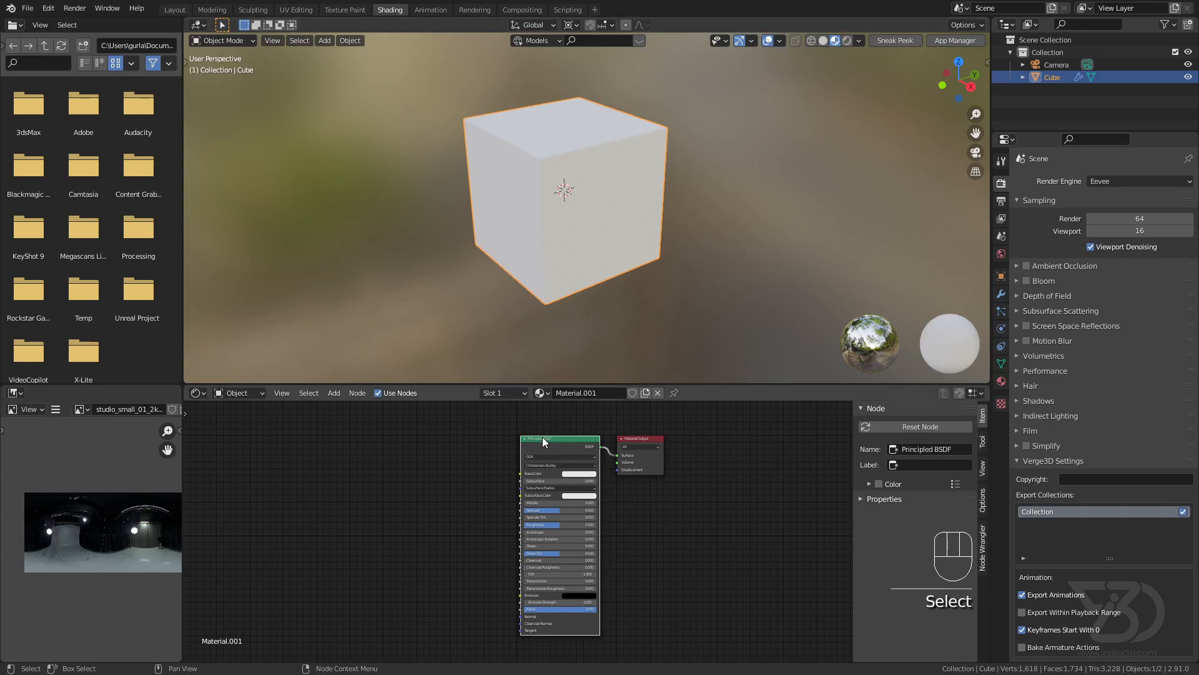
key("Delete")
key("shift+a")
left_click(533, 445)
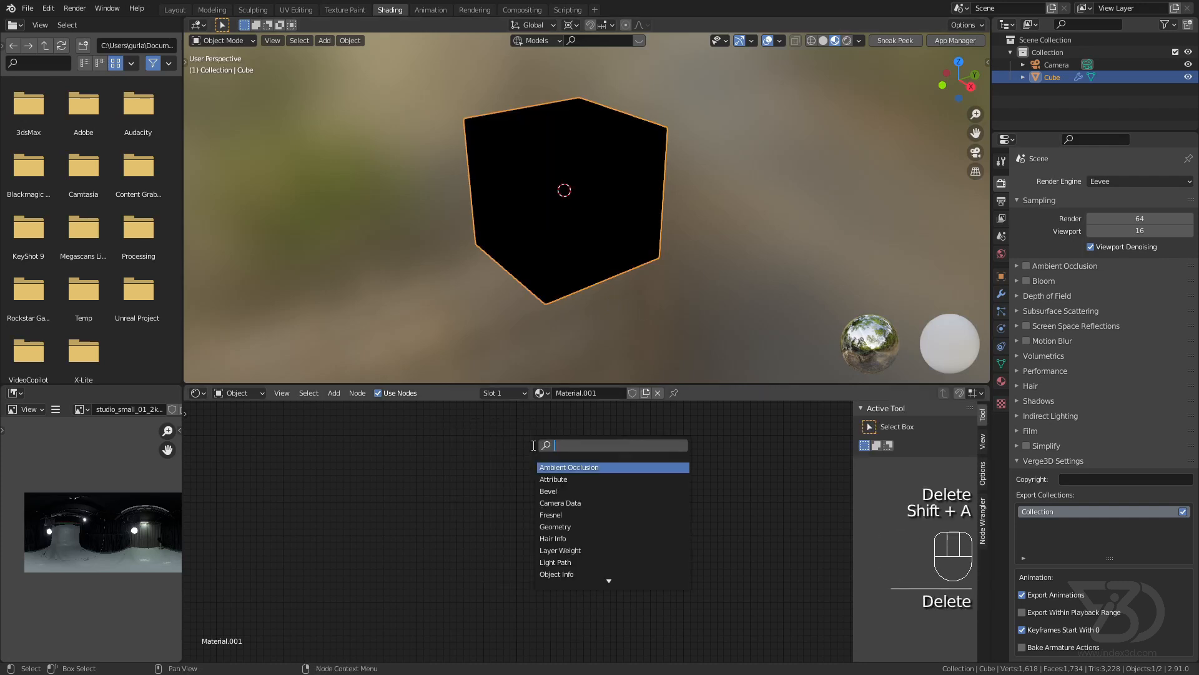
type("glass")
key("Return")
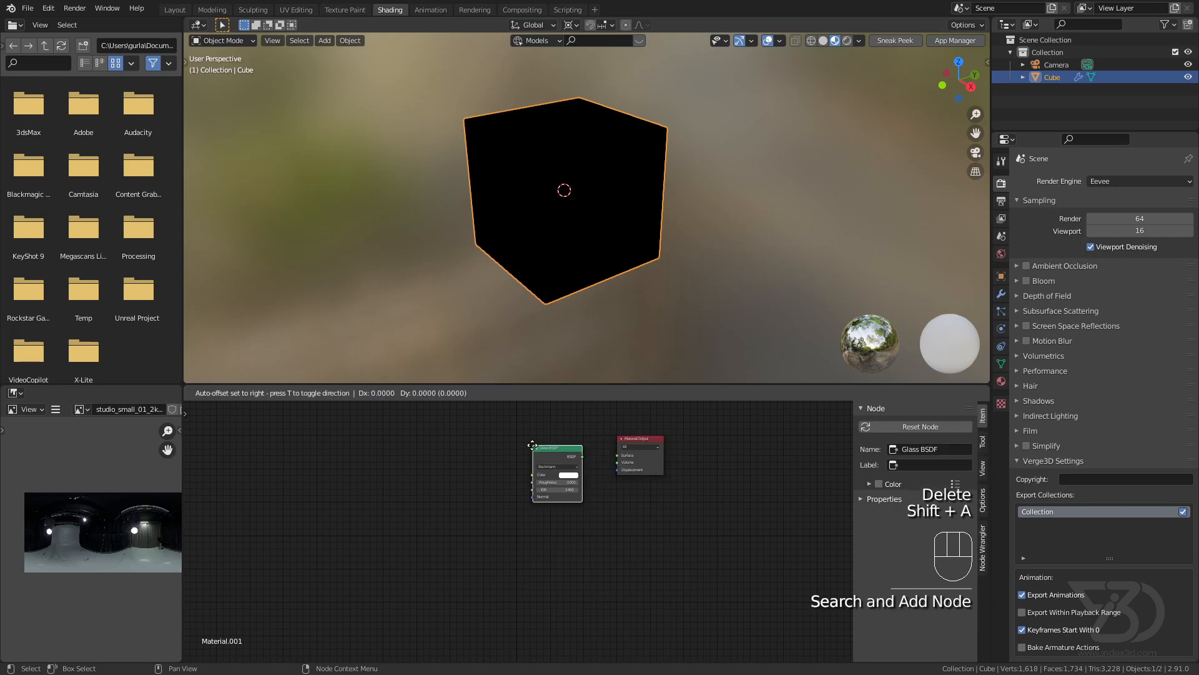
scroll(568, 451, "up", 2)
left_click(569, 450)
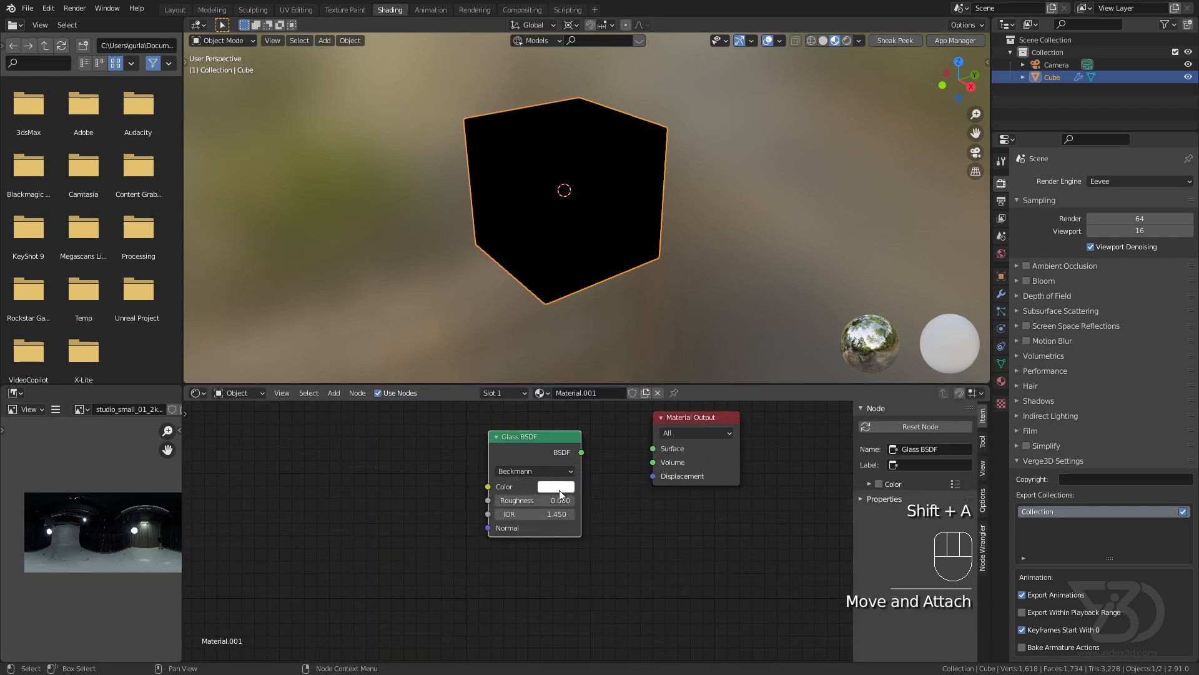
left_click(556, 487)
key("BackSpace")
key("BackSpace")
Duplicate the glass shader twice, colouring the copies pure green and pure blue.
key("shift+d")
left_click(525, 569)
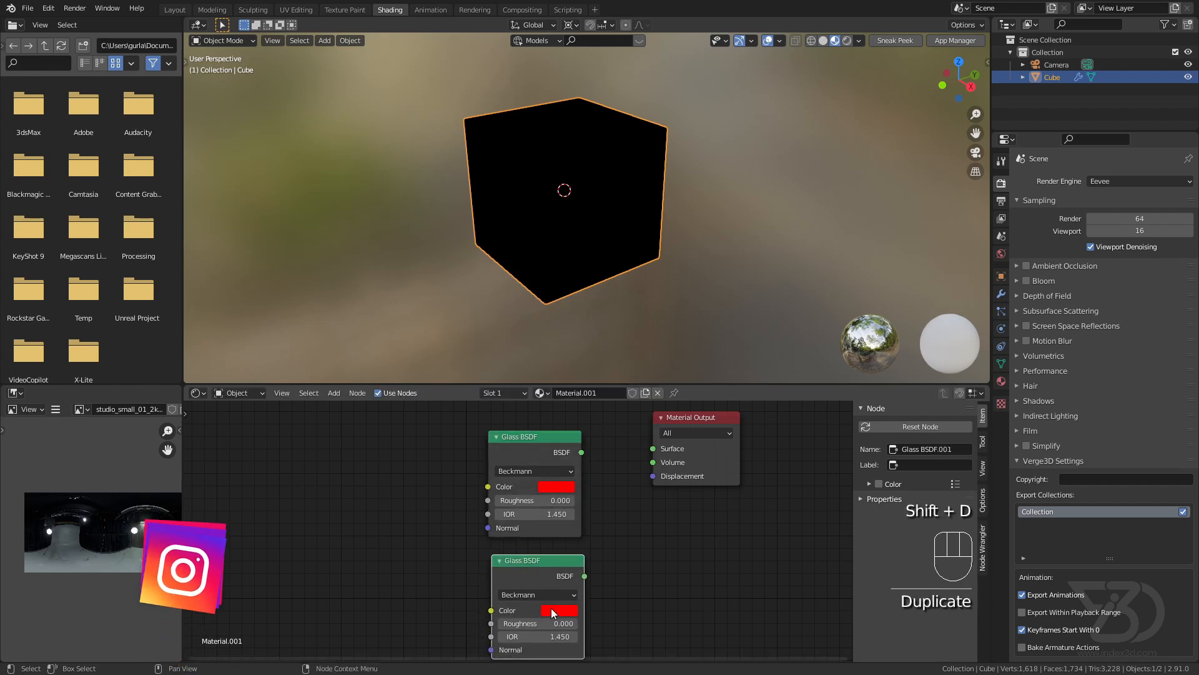
left_click(559, 610)
key("BackSpace")
left_click_drag(581, 567, 639, 569)
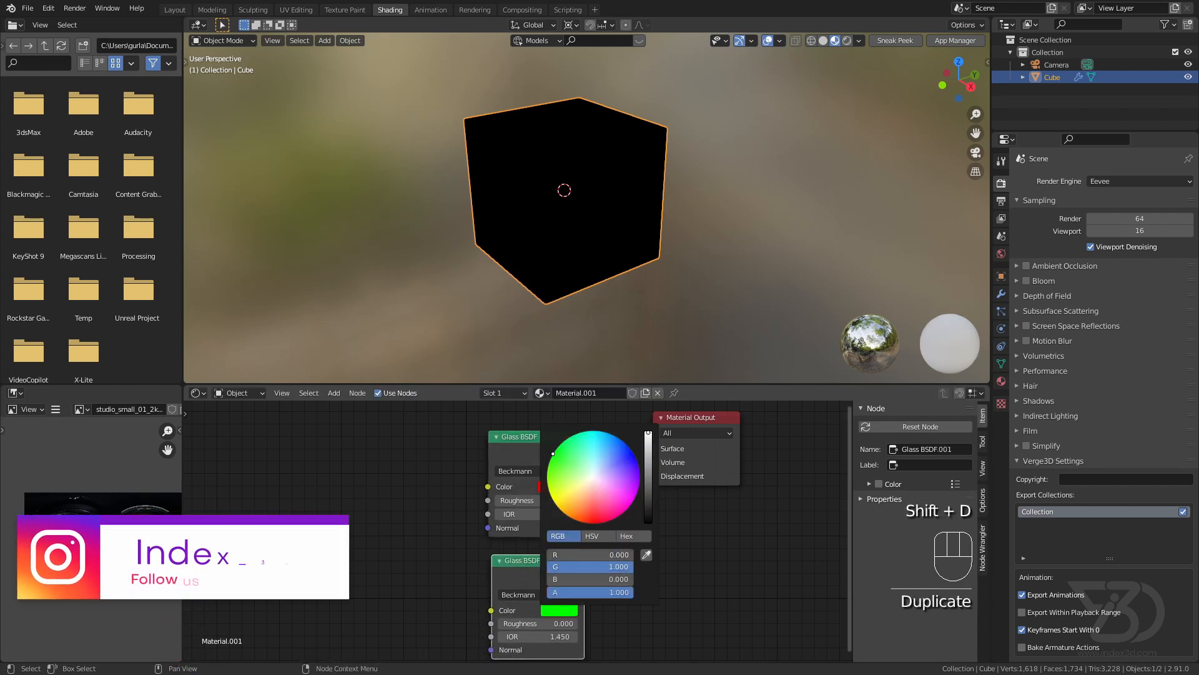
middle_click_drag(531, 578, 514, 501)
key("shift+d")
left_click(559, 611)
middle_click_drag(560, 612, 546, 536, "shift")
left_click(534, 570)
mouse_move(580, 527)
left_mouse_down()
mouse_move(521, 541)
mouse_move(627, 546)
left_mouse_up()
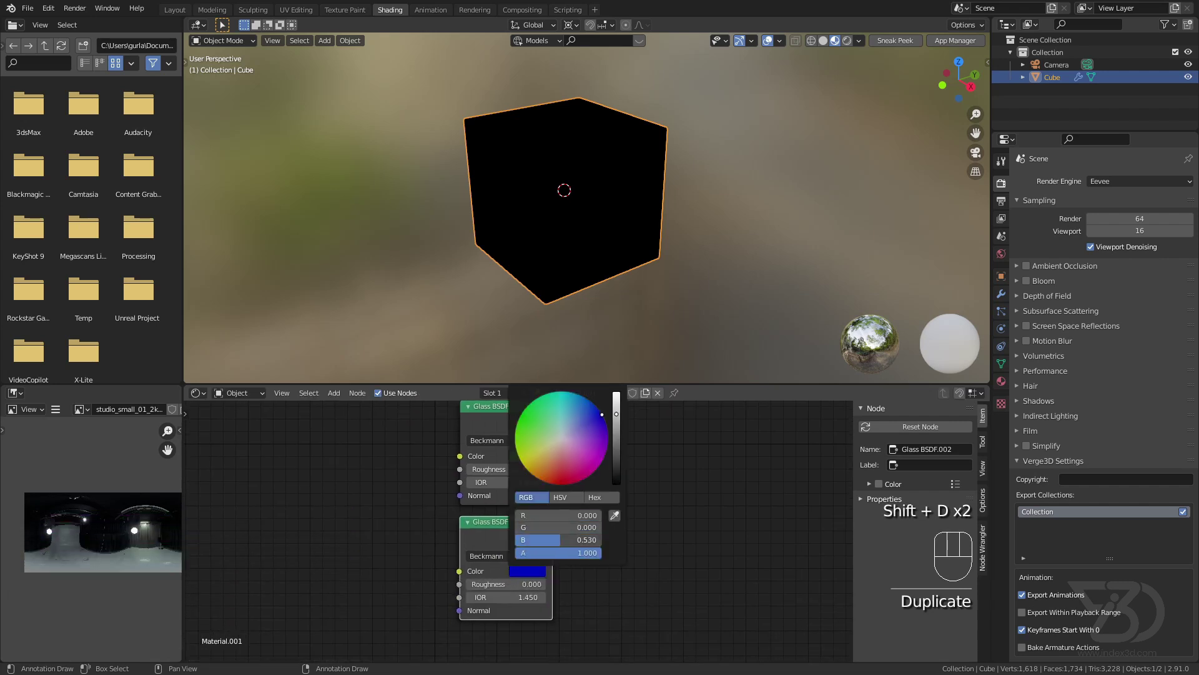
left_click(514, 574)
scroll(642, 535, "down", 2)
Sum the three glass shaders through two Add Shader nodes into the Material Output.
mouse_move(643, 535)
middle_mouse_down()
mouse_move(588, 528)
mouse_move(580, 550)
middle_mouse_up()
left_click_drag(623, 434, 764, 443)
key("shift+a")
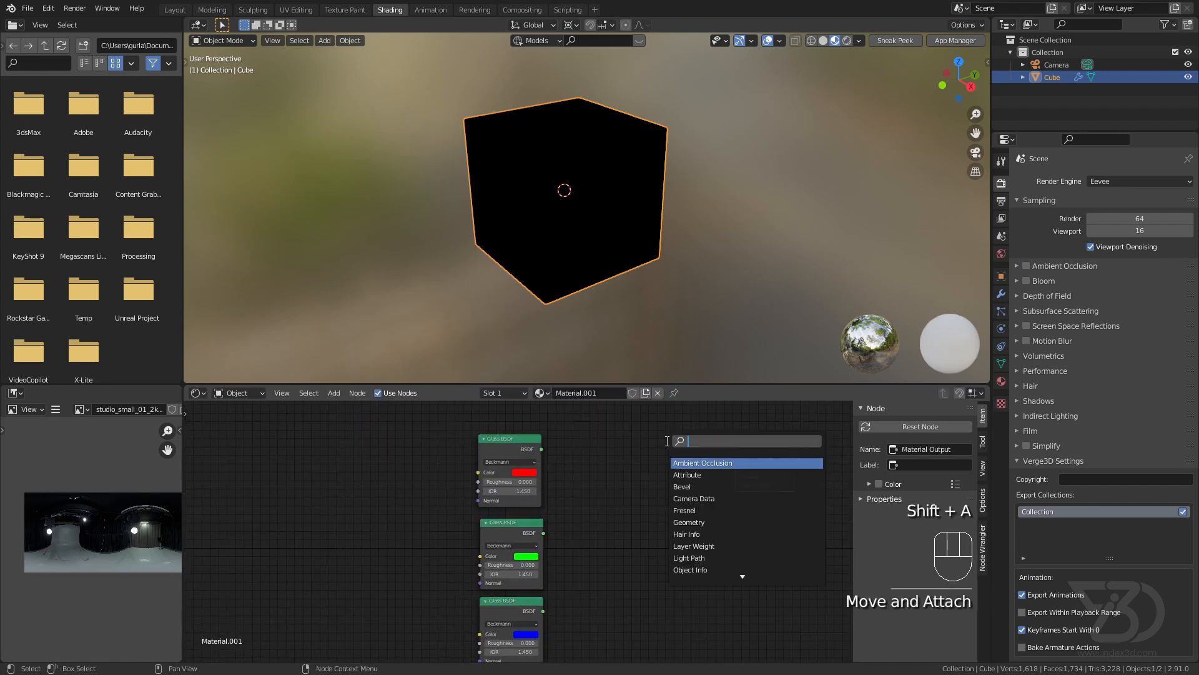
type("add")
key("Return")
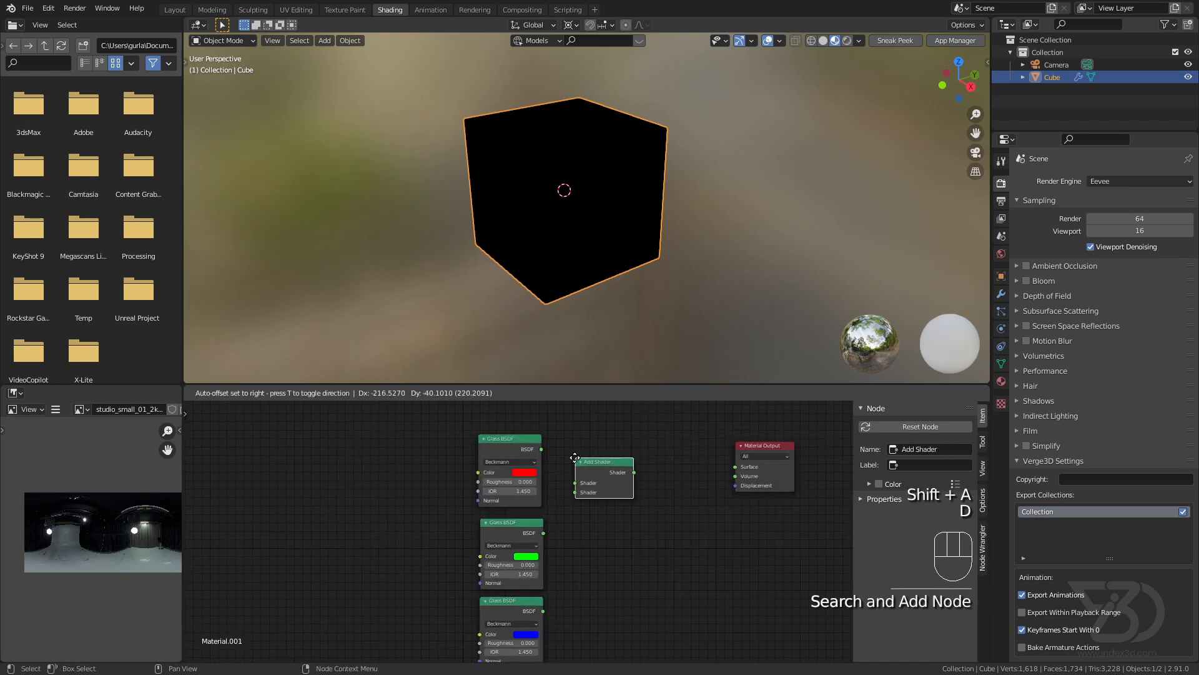
left_click(576, 437)
left_click_drag(542, 449, 573, 458)
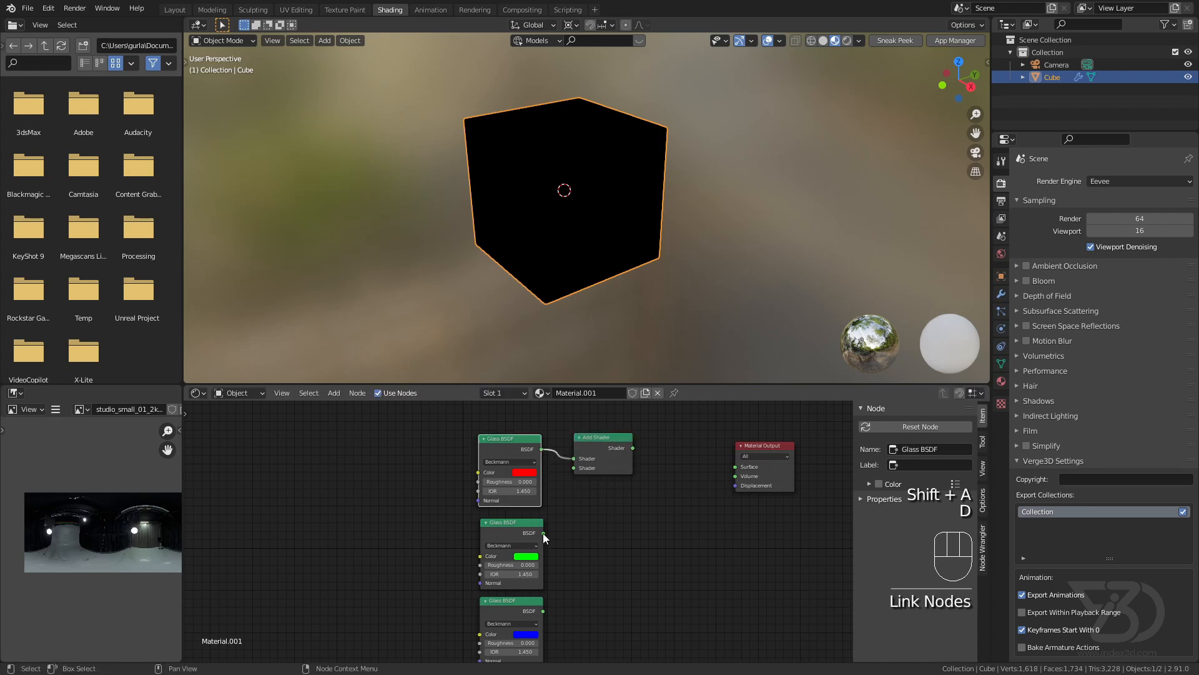
mouse_move(543, 533)
left_mouse_down()
mouse_move(575, 468)
mouse_move(739, 473)
left_mouse_up()
scroll(656, 465, "up", 2)
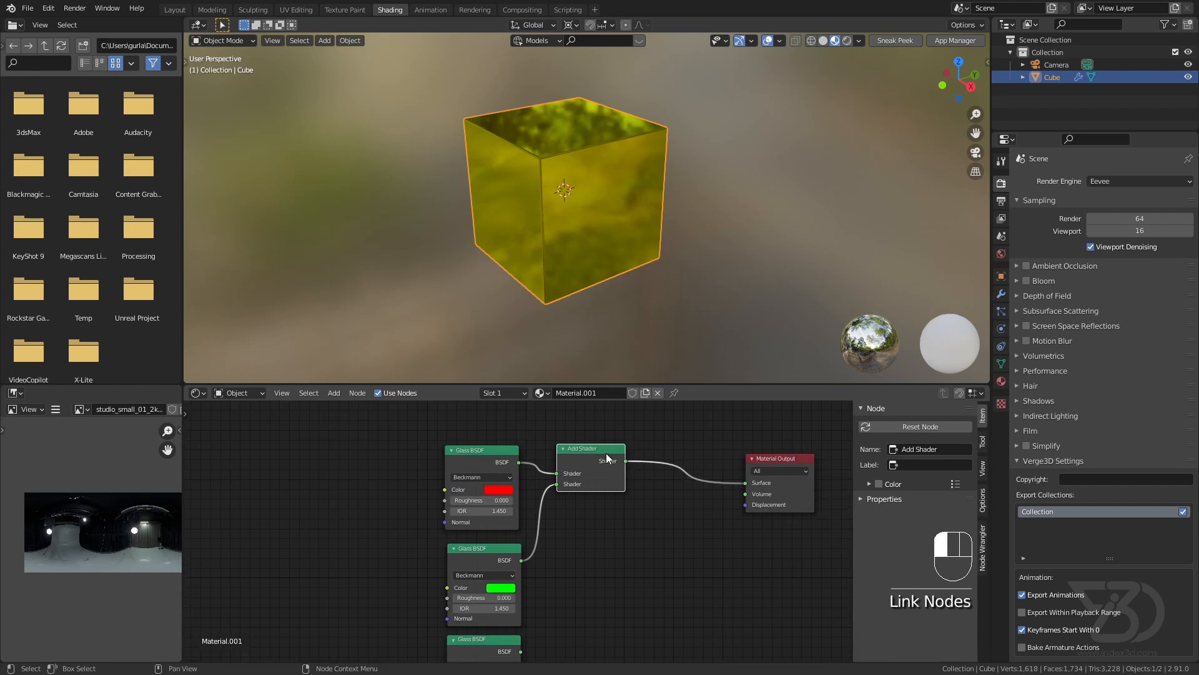
key("shift+d")
left_click(711, 467)
middle_click_drag(602, 576, 570, 511)
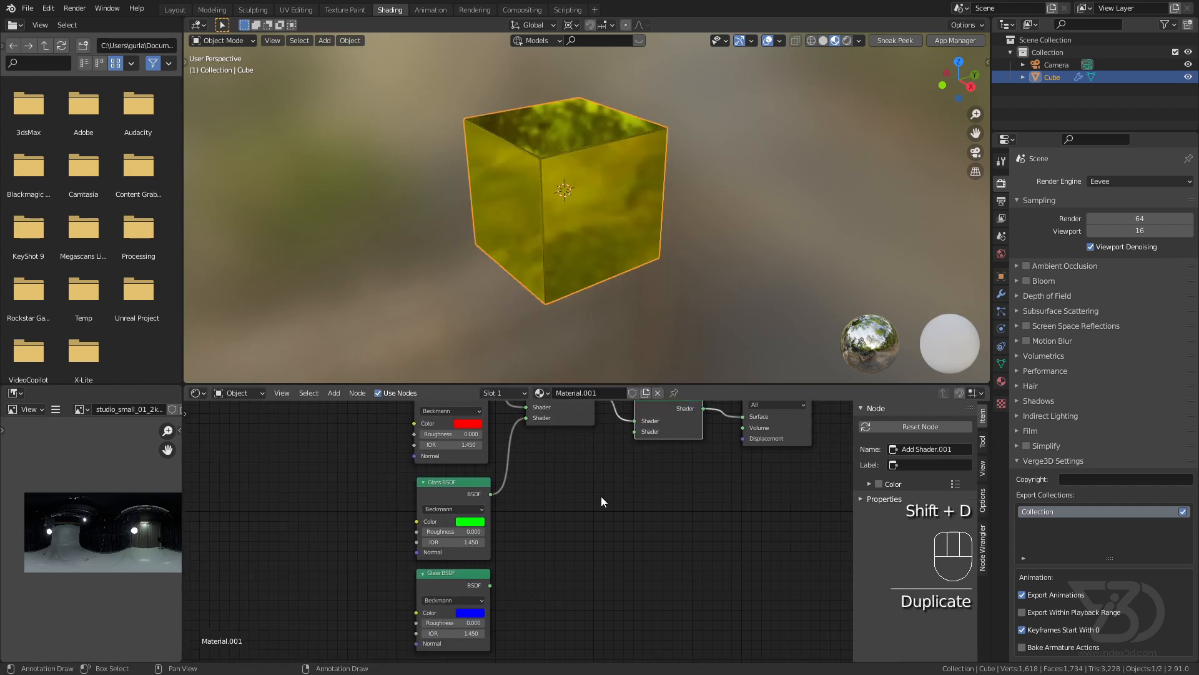
left_click_drag(489, 586, 639, 431)
middle_click_drag(340, 466, 482, 498)
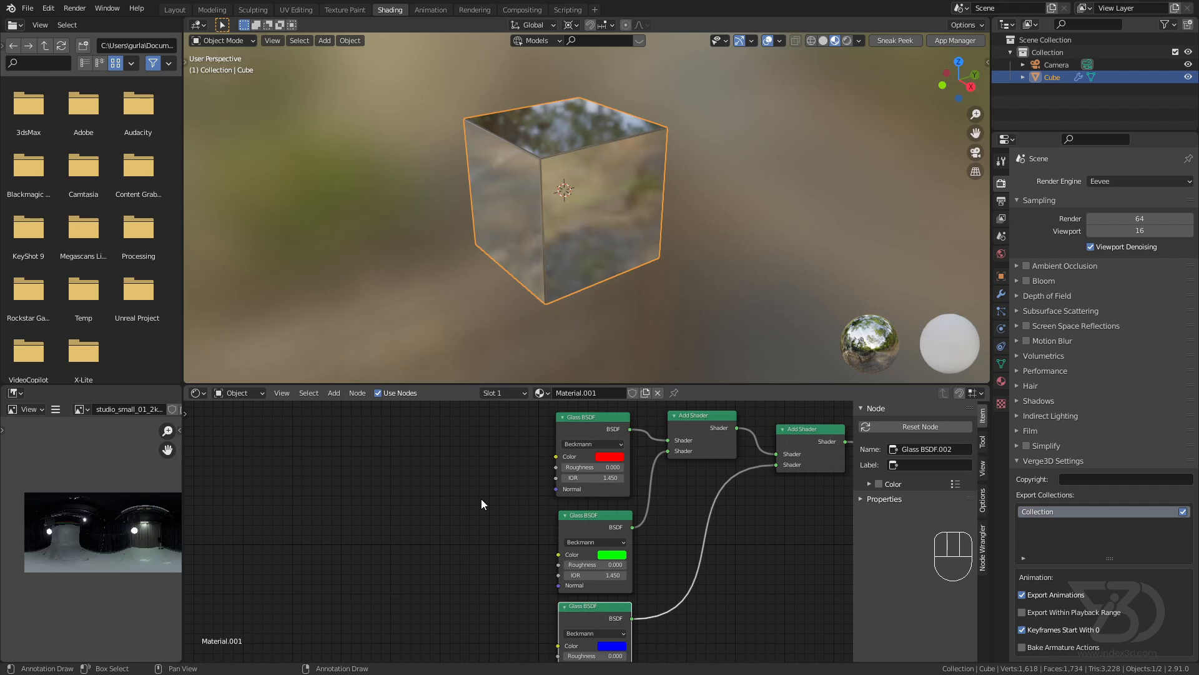
Add a Math node set to Subtract and feed its result into the red glass IOR.
key("shift+a")
left_click(466, 465)
type("math")
key("Return")
left_click(442, 432)
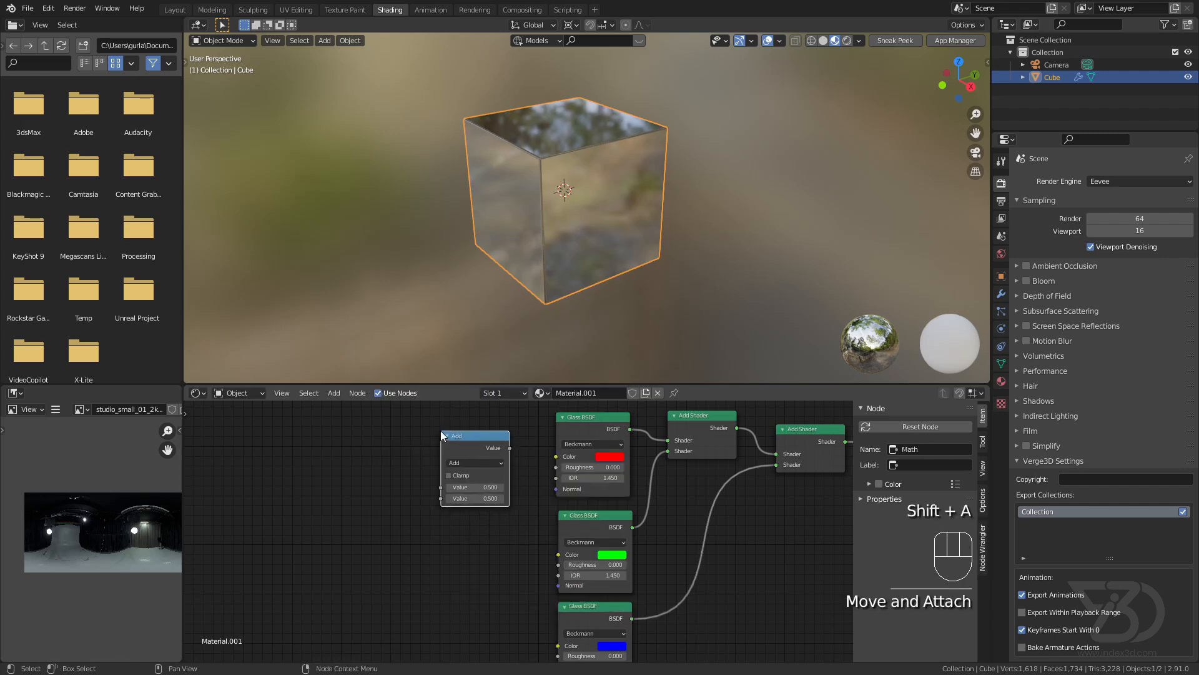
left_click(479, 464)
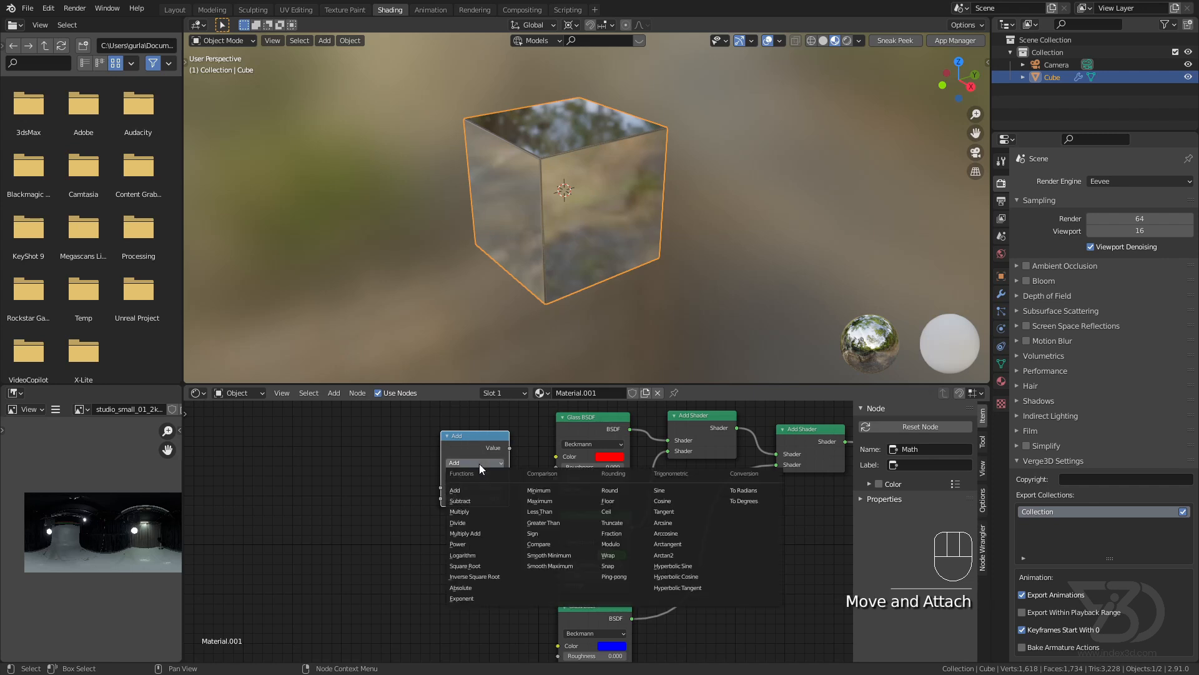
left_click(484, 500)
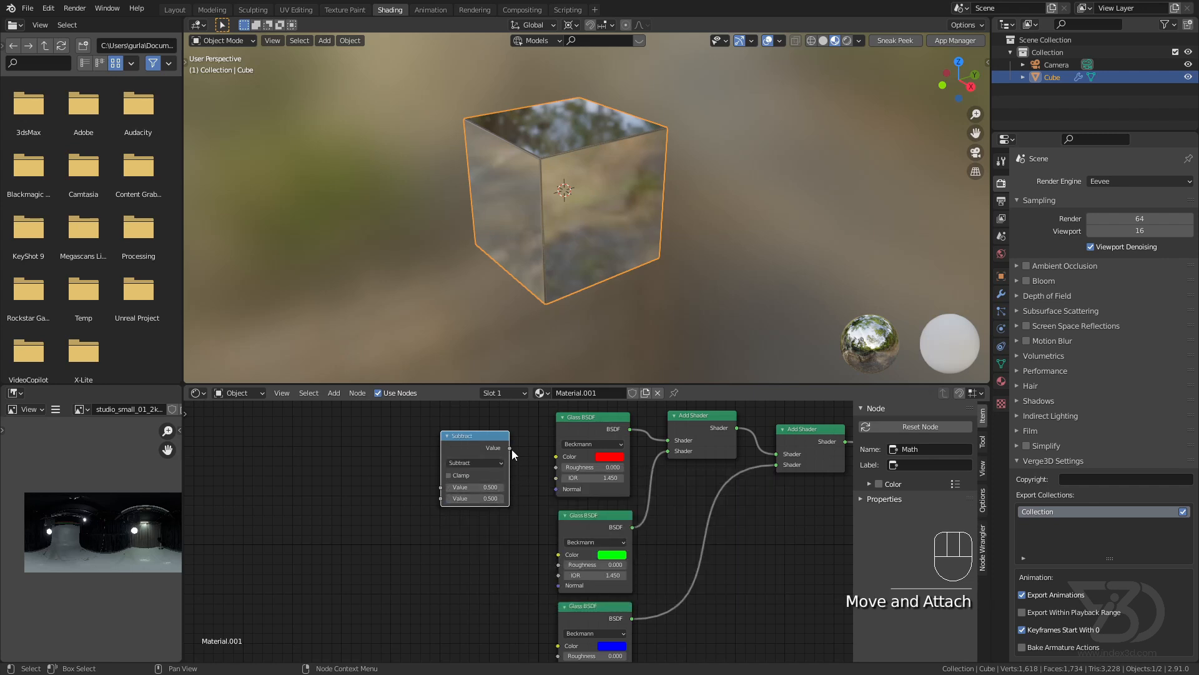
left_click_drag(510, 452, 521, 439)
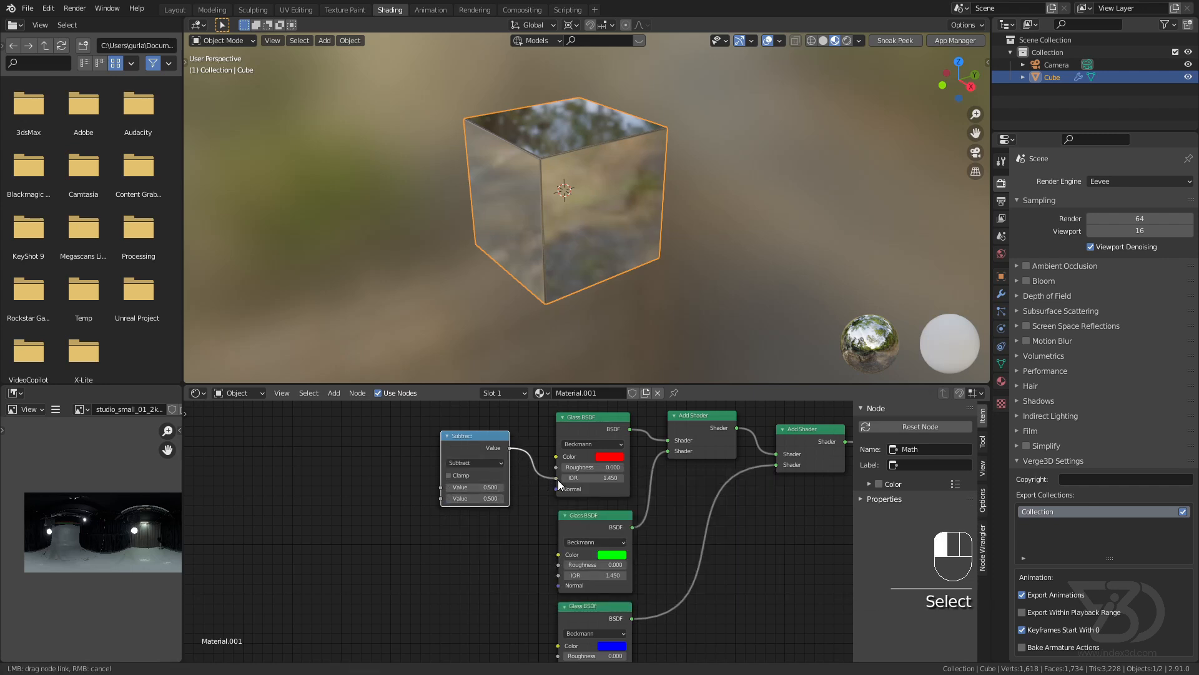
left_click_drag(557, 480, 558, 478)
middle_click_drag(469, 437, 475, 422)
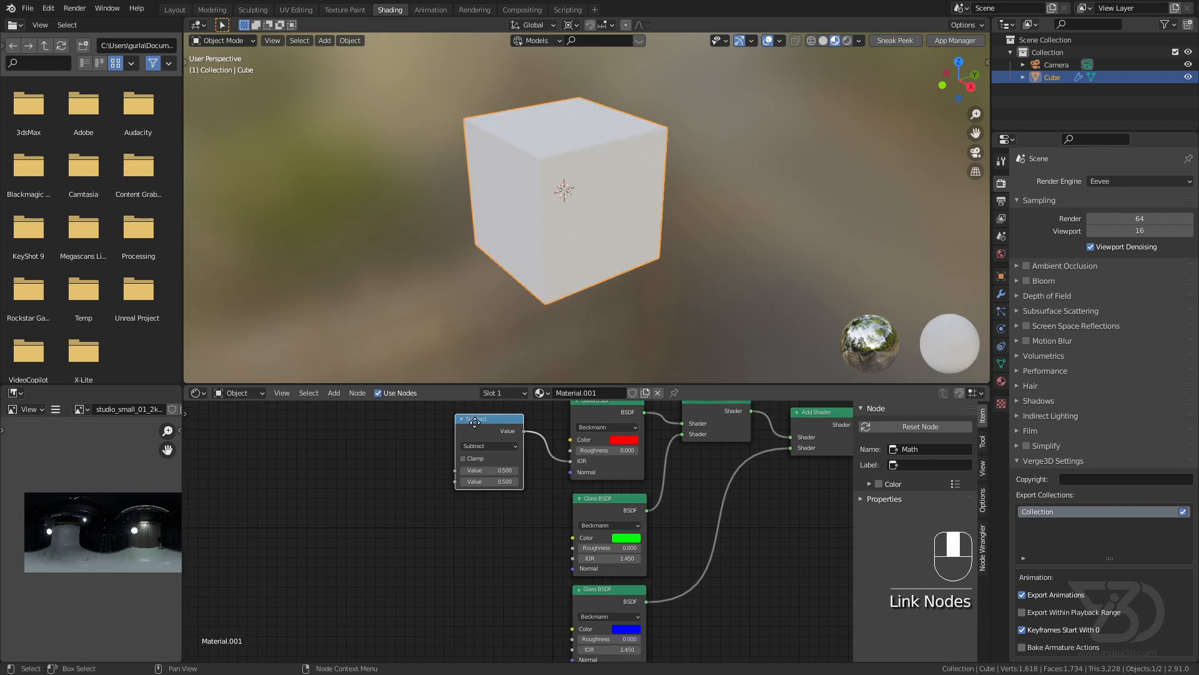
Duplicate it as an Add node feeding the blue glass IOR, then select all the shader nodes.
key("shift+d")
left_click(516, 518)
left_click(484, 553)
left_click(478, 440)
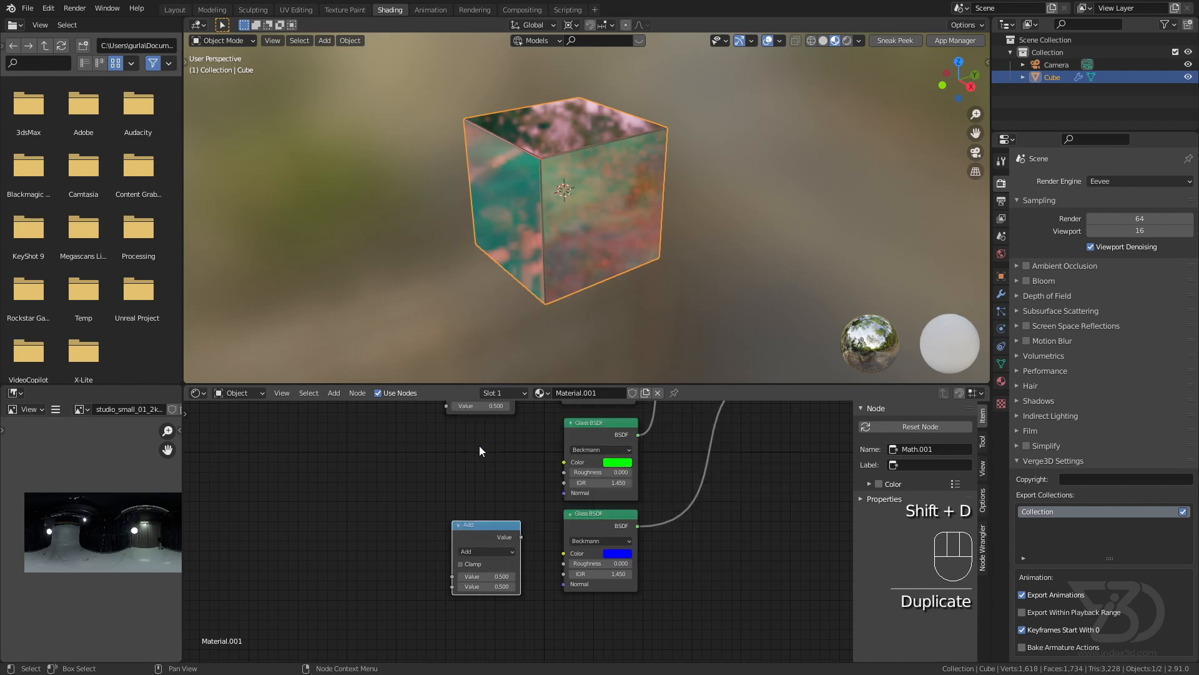
left_click_drag(520, 538, 568, 573)
scroll(554, 539, "down", 2)
scroll(552, 529, "down", 2)
left_click_drag(457, 421, 692, 583)
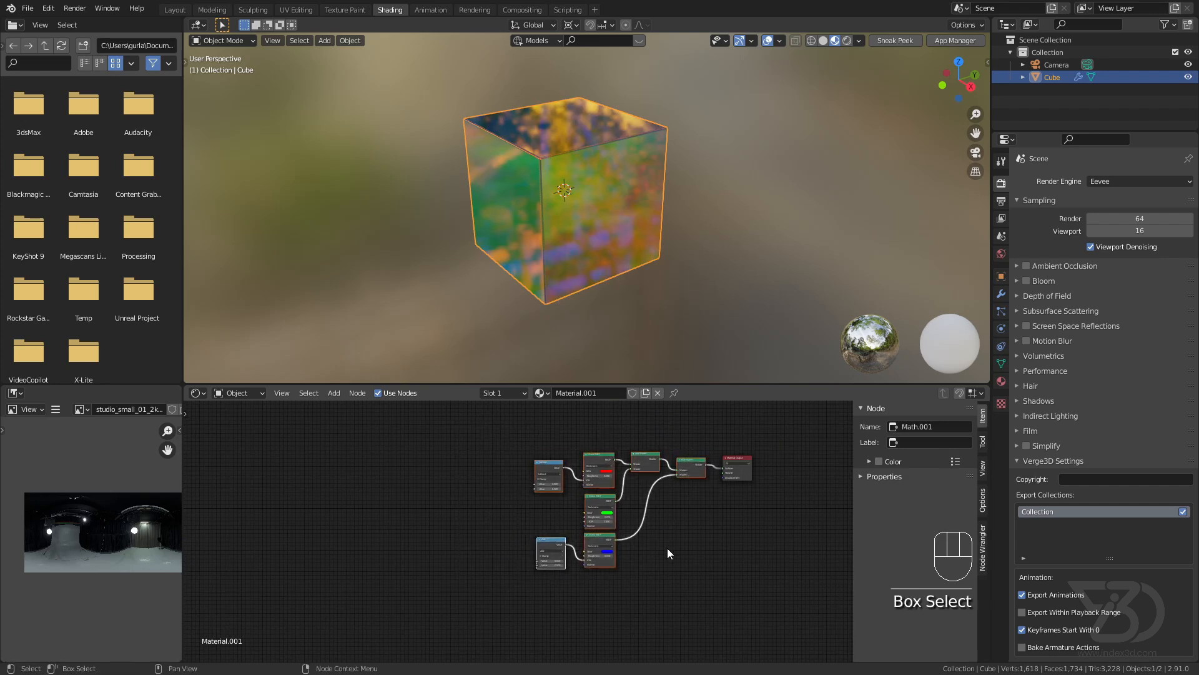
Group the nodes (Ctrl+G) and expose Roughness, IOR, a Value and Normal as group inputs.
key("ctrl")
key("ctrl+g")
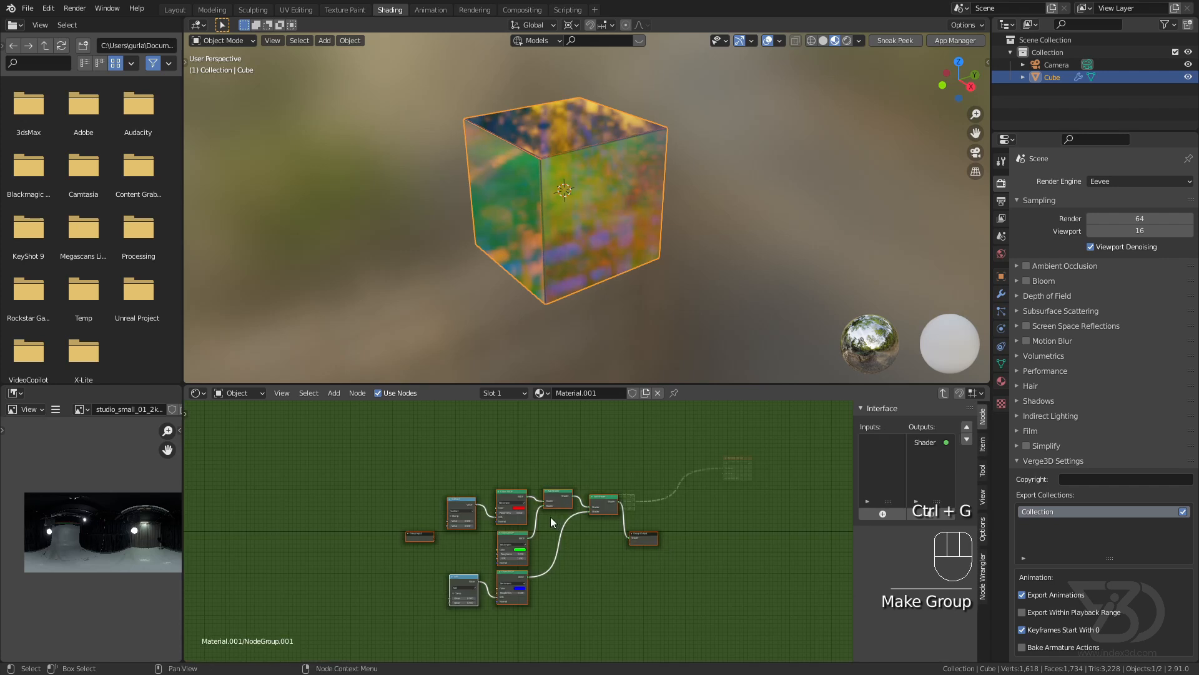
scroll(457, 544, "up", 3)
scroll(506, 546, "up", 2)
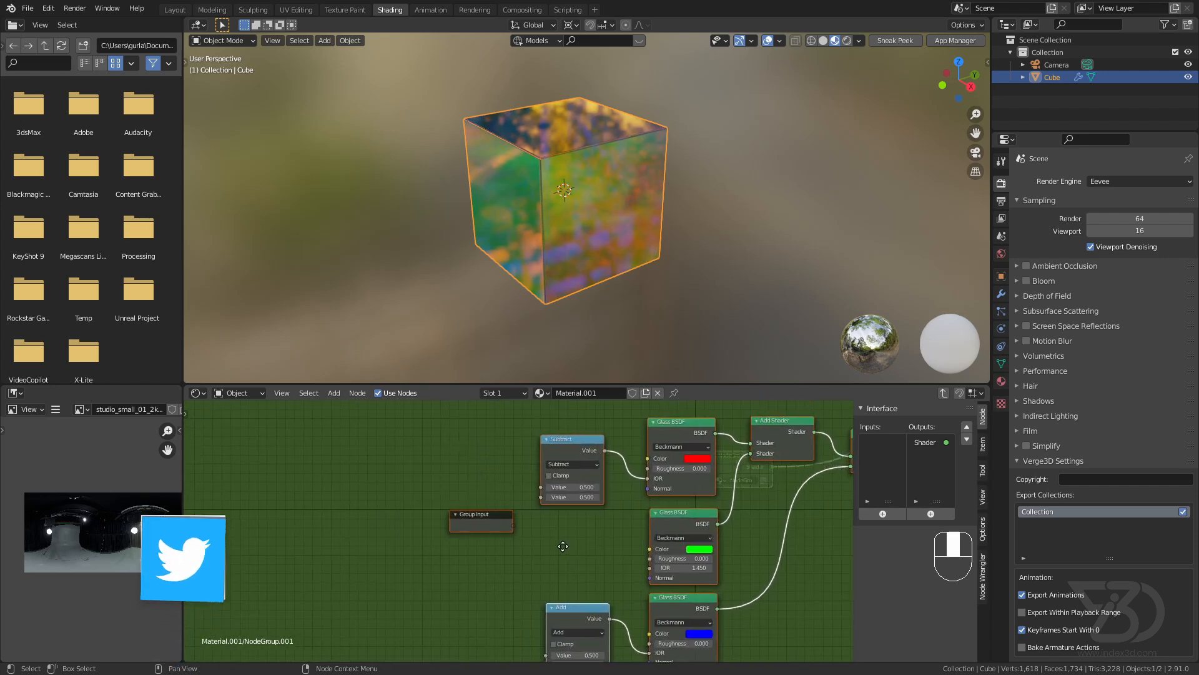
left_click(497, 523)
scroll(545, 516, "up", 1)
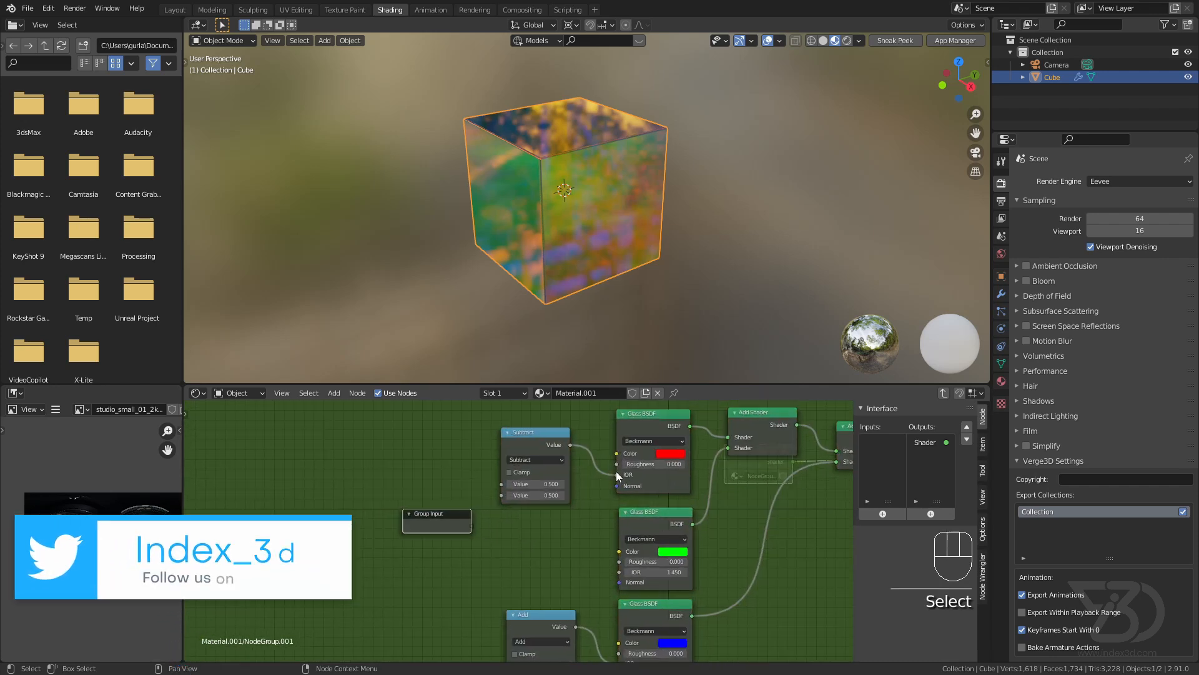
left_click_drag(615, 464, 469, 523)
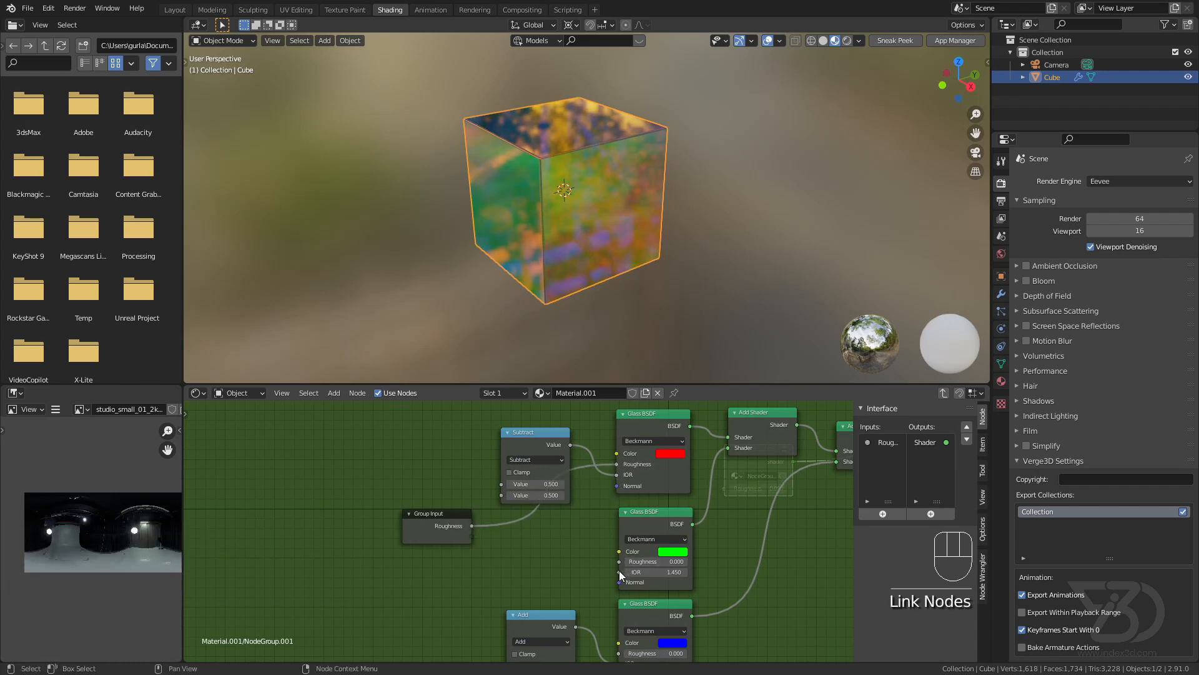
left_click_drag(620, 561, 471, 535)
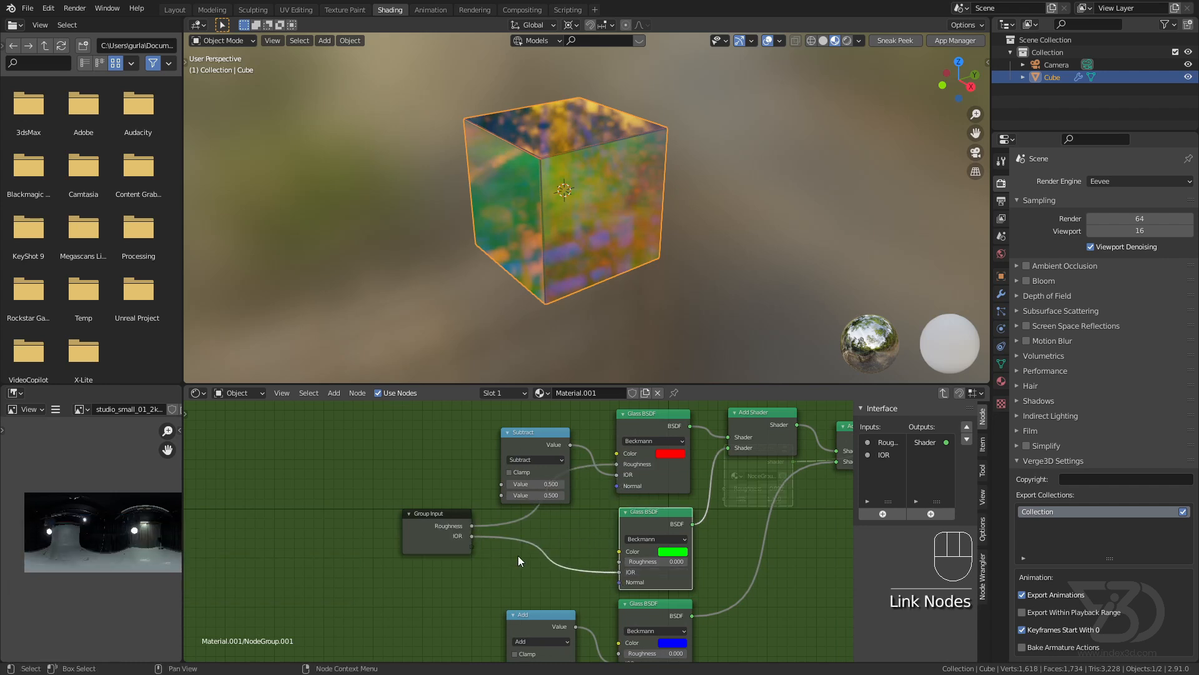
middle_click_drag(524, 575, 591, 532)
left_click_drag(568, 460, 540, 510)
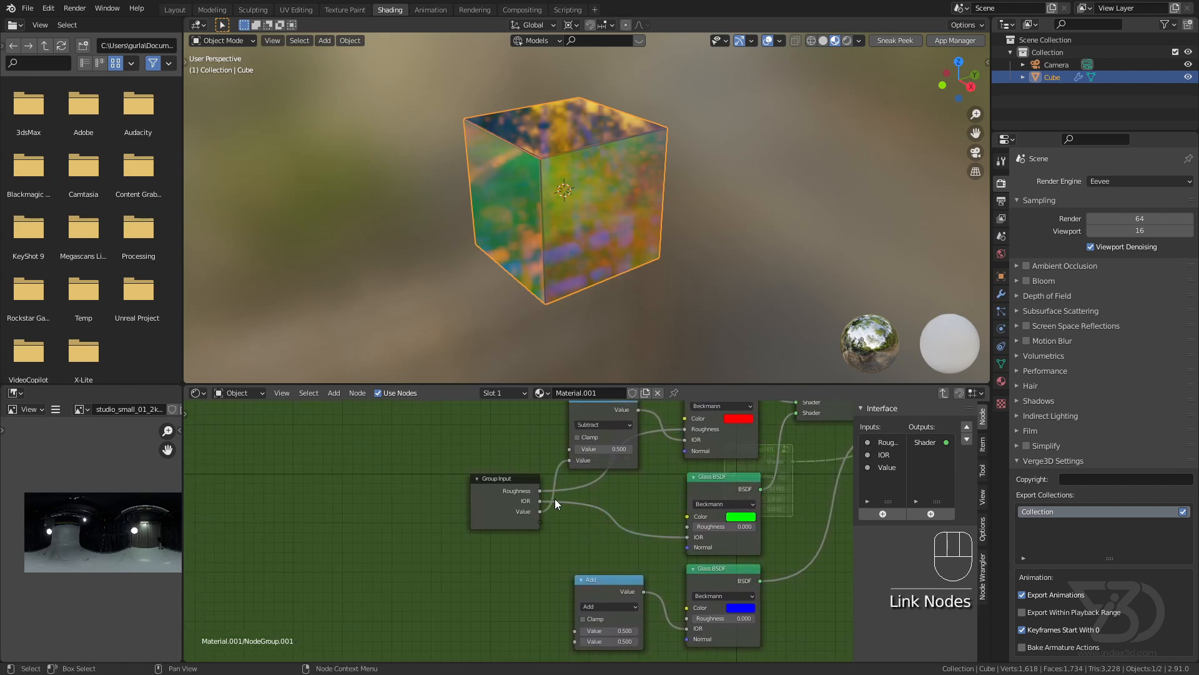
scroll(579, 514, "down", 2, "shift")
left_click_drag(682, 506, 535, 481)
scroll(536, 491, "up", 2, "shift")
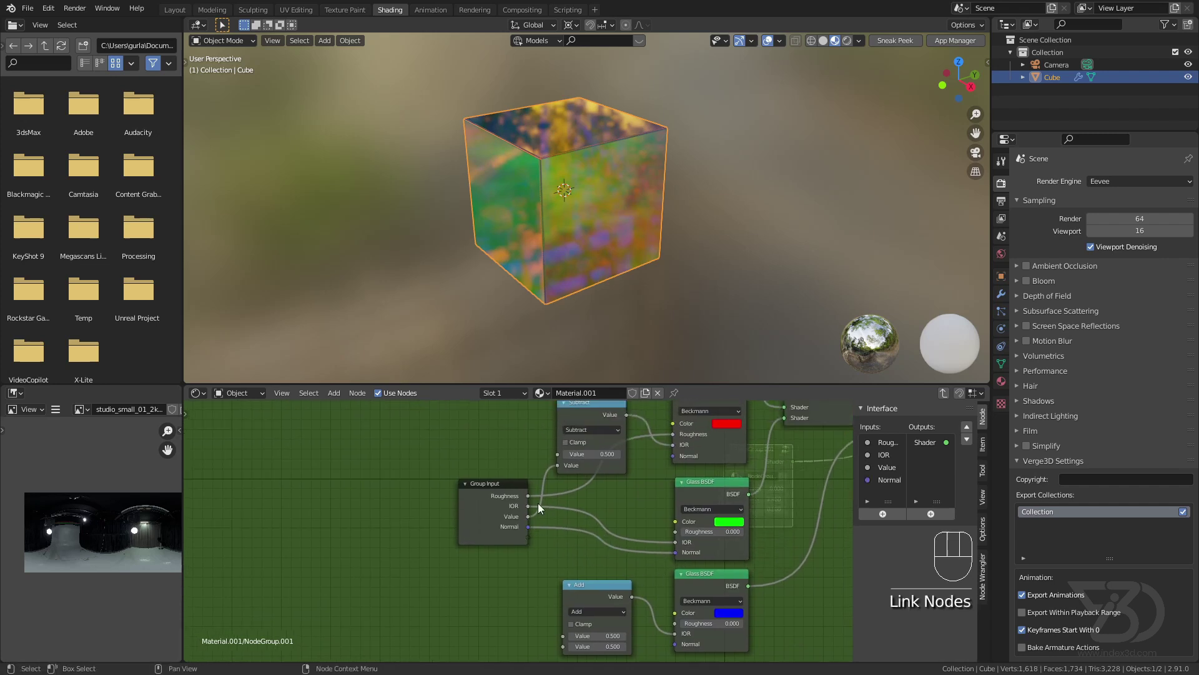
Rename the Value input to 'dispersion' and wire it into the Subtract node.
left_click(507, 496)
left_click(880, 468)
type("dispersion")
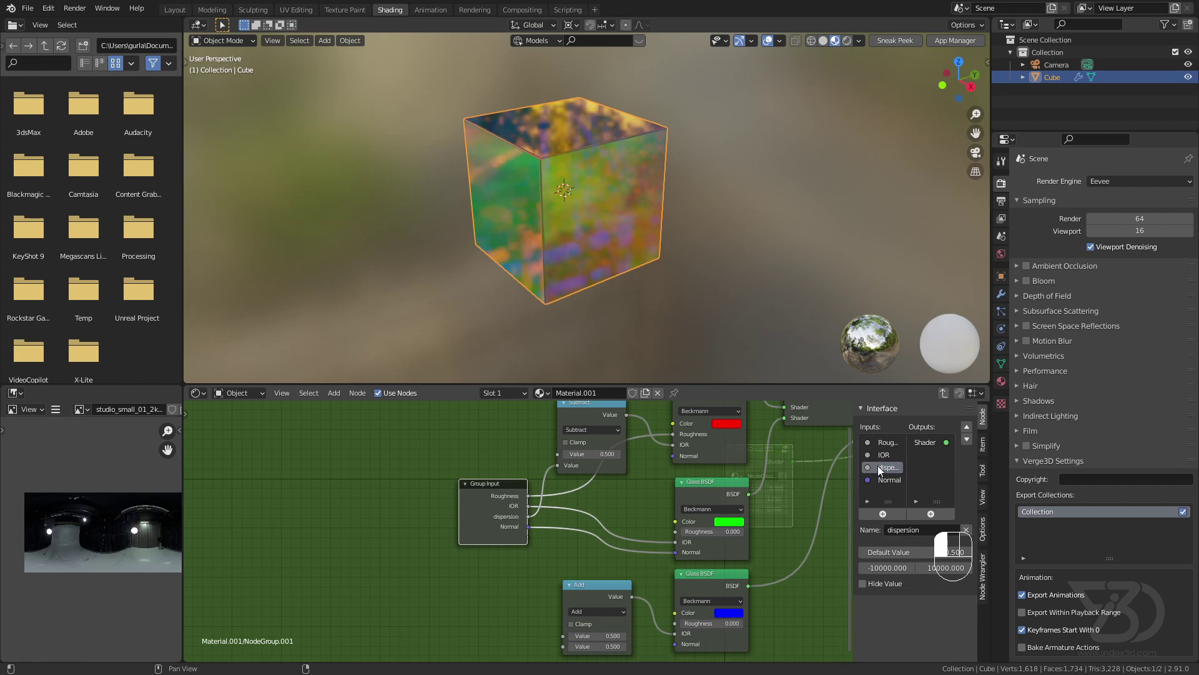
key("Return")
mouse_move(598, 563)
middle_mouse_down()
mouse_move(623, 532)
mouse_move(590, 535)
middle_mouse_up()
left_click_drag(597, 438, 572, 422)
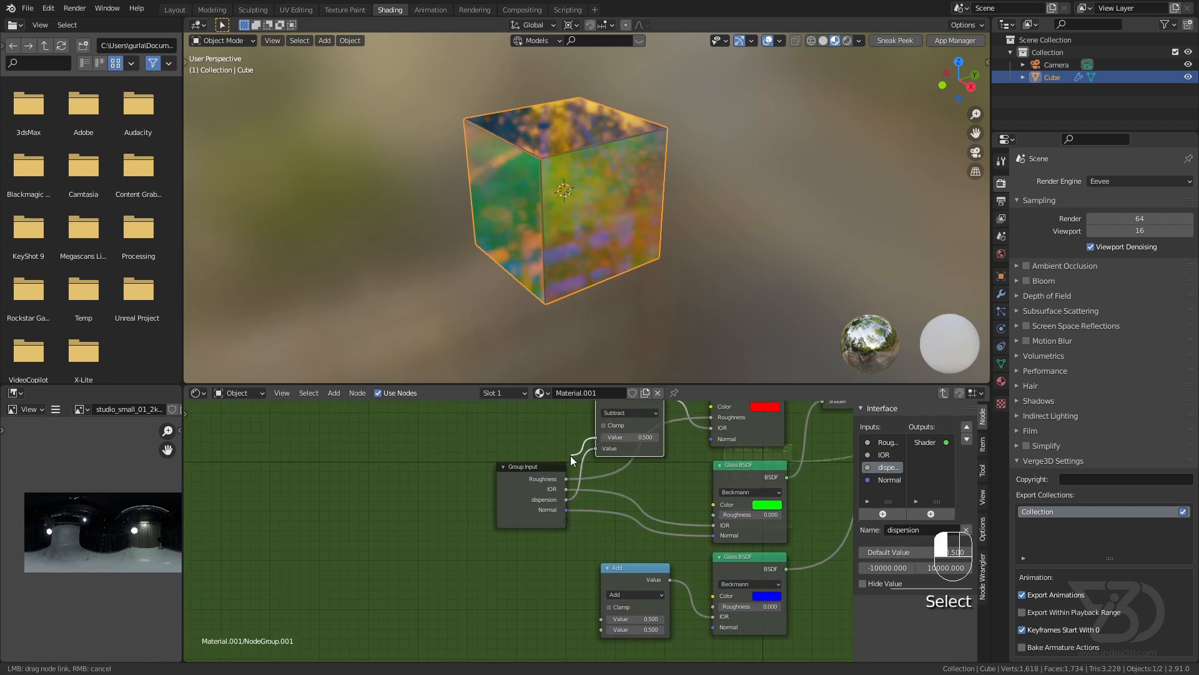
left_click_drag(570, 490, 601, 618)
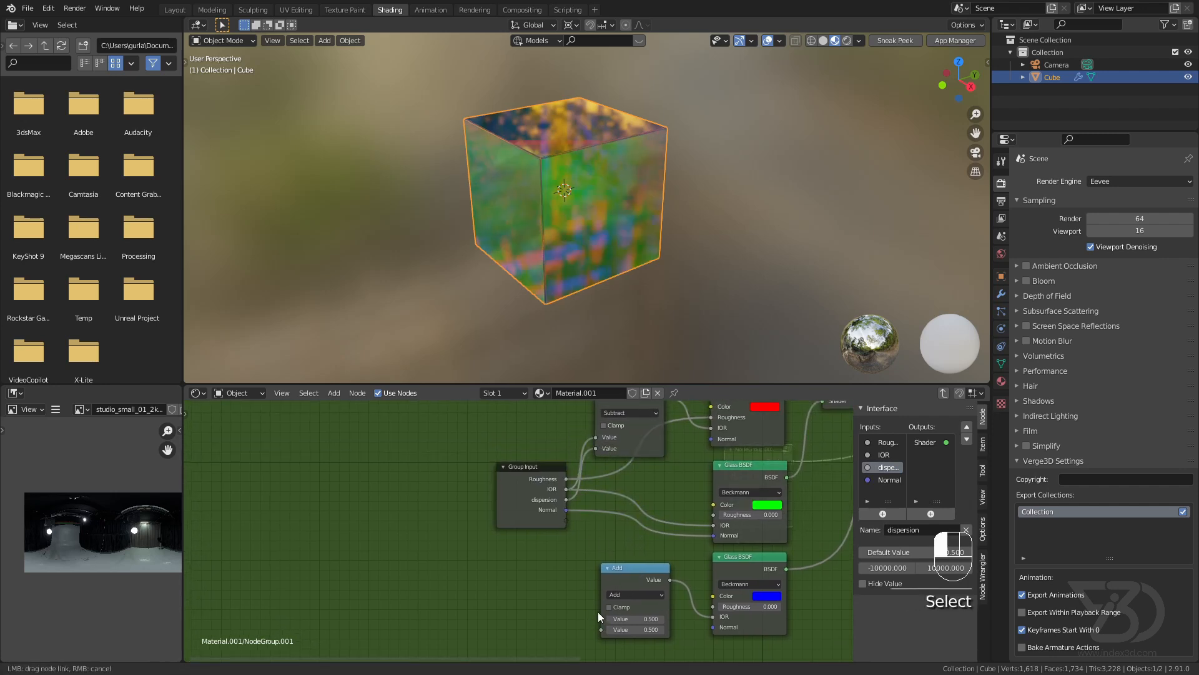
Wire dispersion into the Add node's lower Value and save the file.
left_click_drag(565, 490, 594, 455)
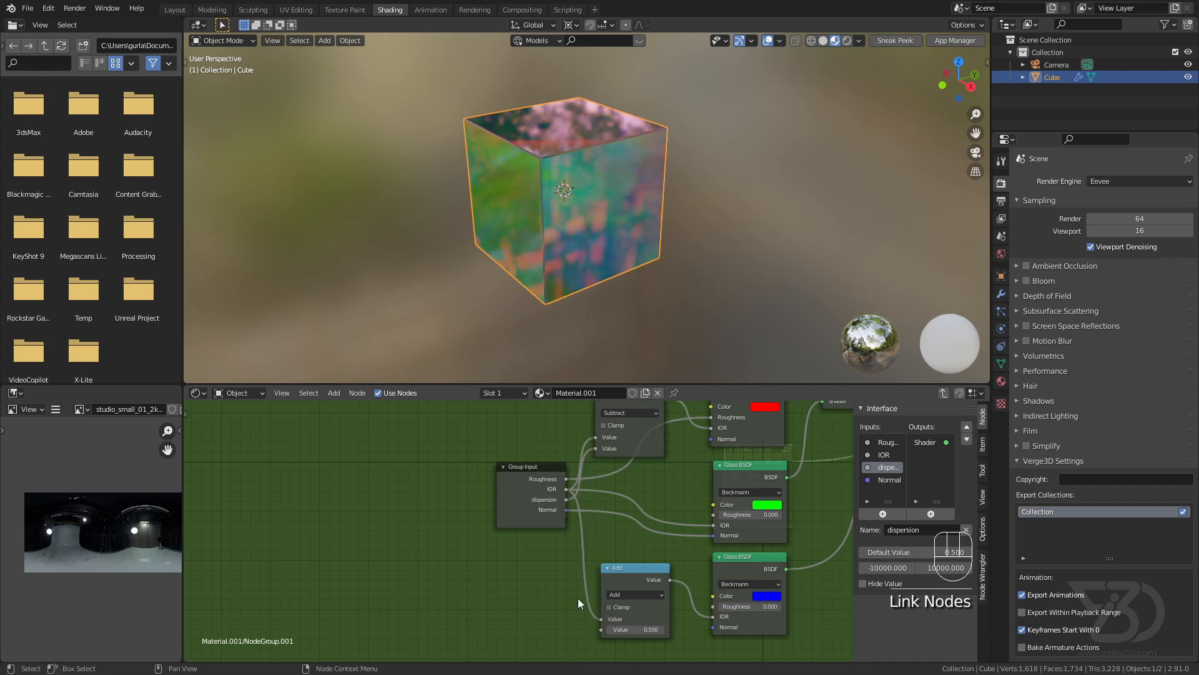
mouse_move(600, 619)
left_mouse_down()
mouse_move(586, 614)
mouse_move(567, 489)
left_mouse_up()
left_click_drag(637, 569, 669, 553)
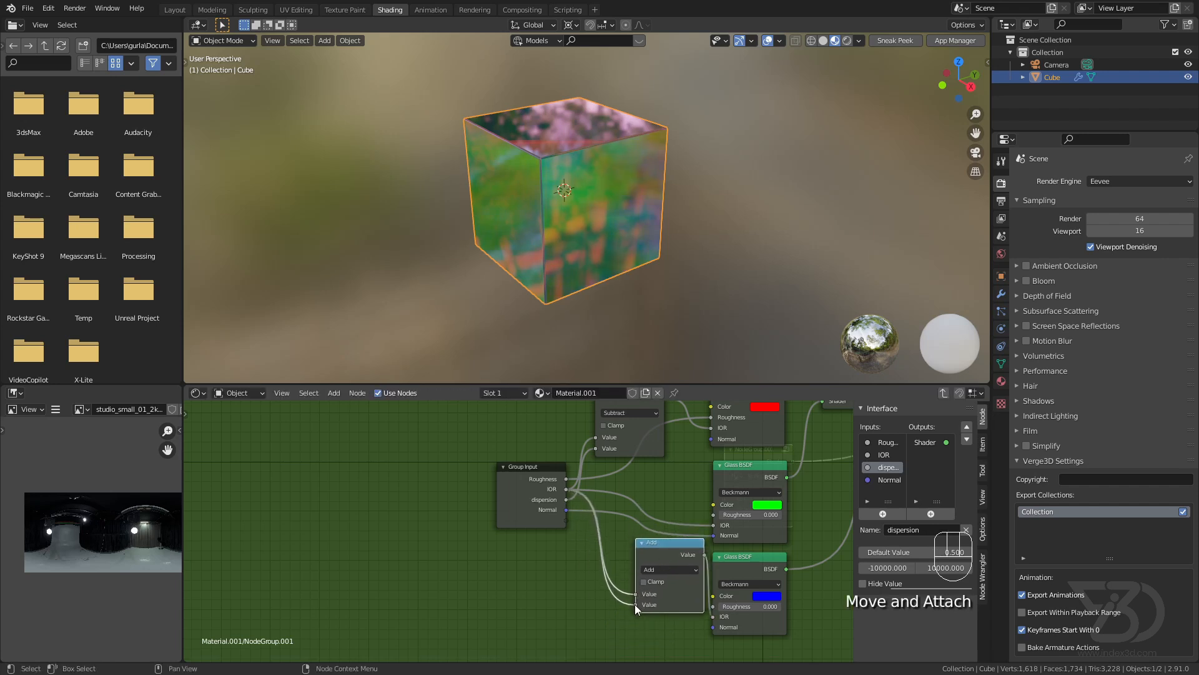
mouse_move(634, 604)
left_mouse_down()
mouse_move(567, 499)
mouse_move(639, 606)
left_mouse_up()
left_click_drag(664, 552, 629, 560)
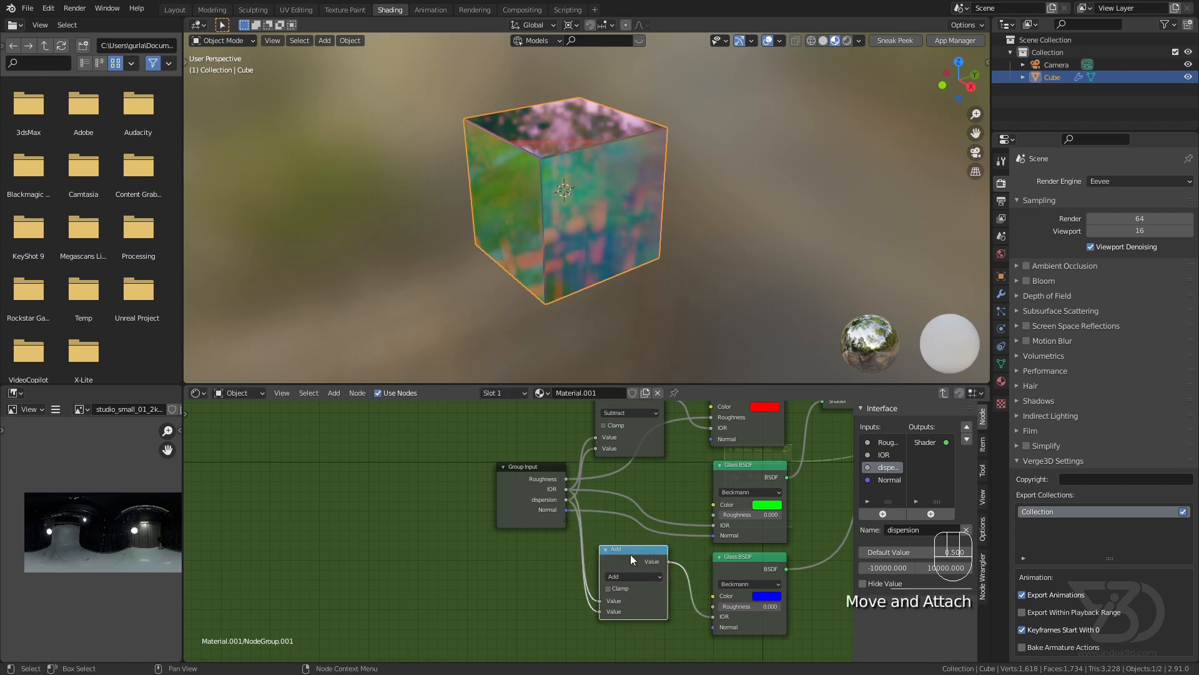
key("ctrl+s")
middle_click_drag(656, 504, 539, 514)
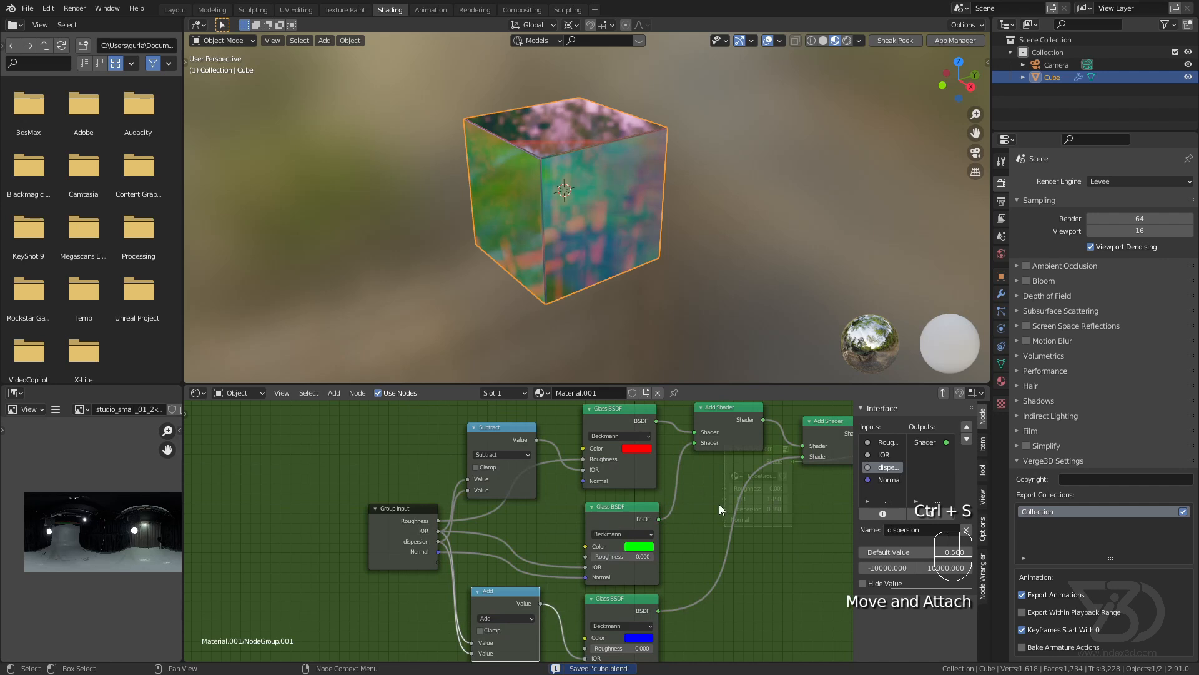
Back in the material, set the glass node group's IOR to 2.418.
key("Tab")
left_click_drag(704, 512, 531, 565)
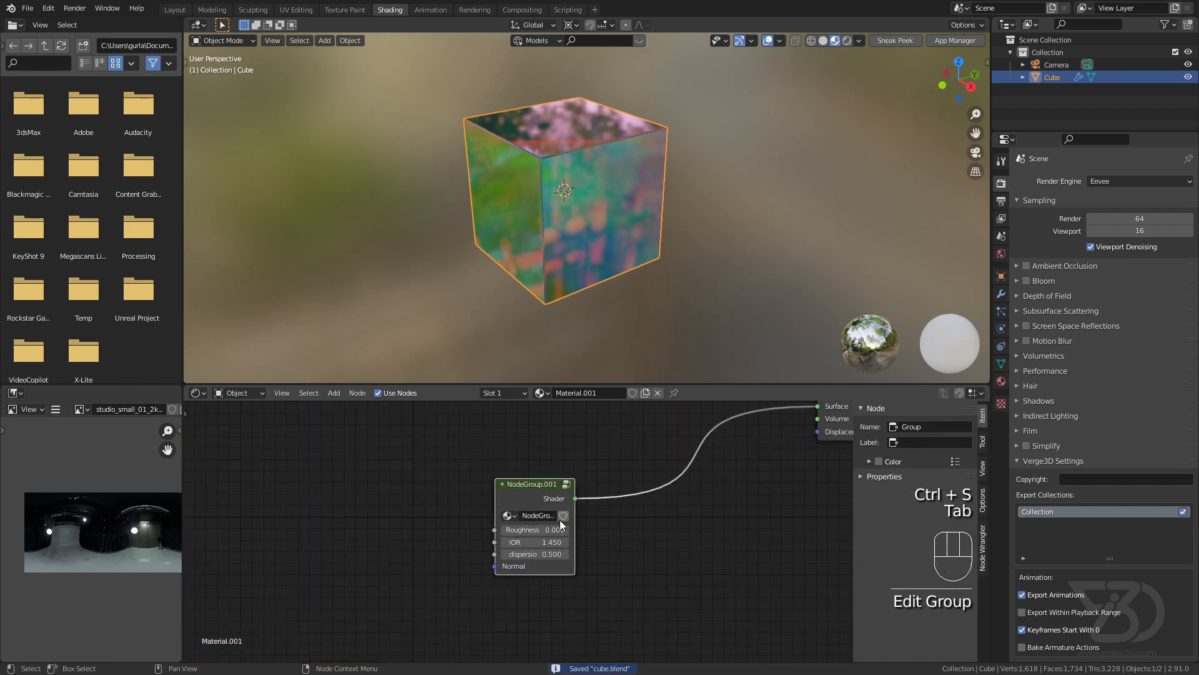
scroll(532, 566, "down", 2)
scroll(618, 556, "up", 2)
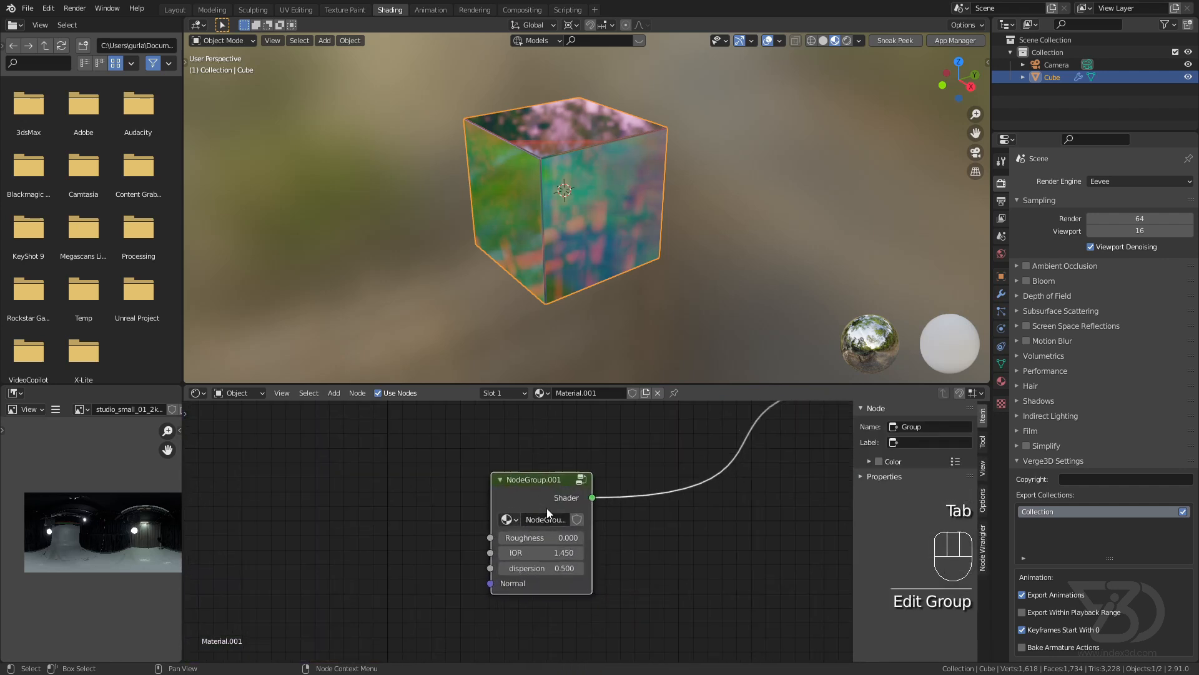
middle_click_drag(619, 557, 655, 508)
scroll(656, 507, "up", 1)
scroll(637, 516, "up", 1)
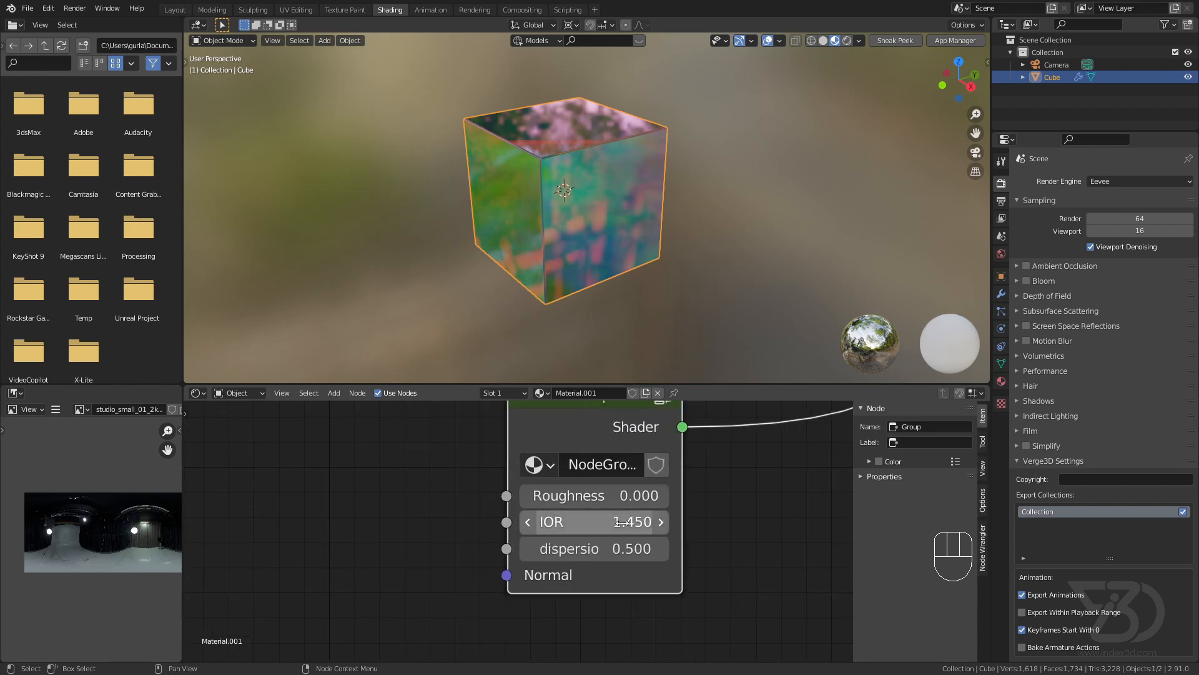
left_click(595, 522)
type("2.418")
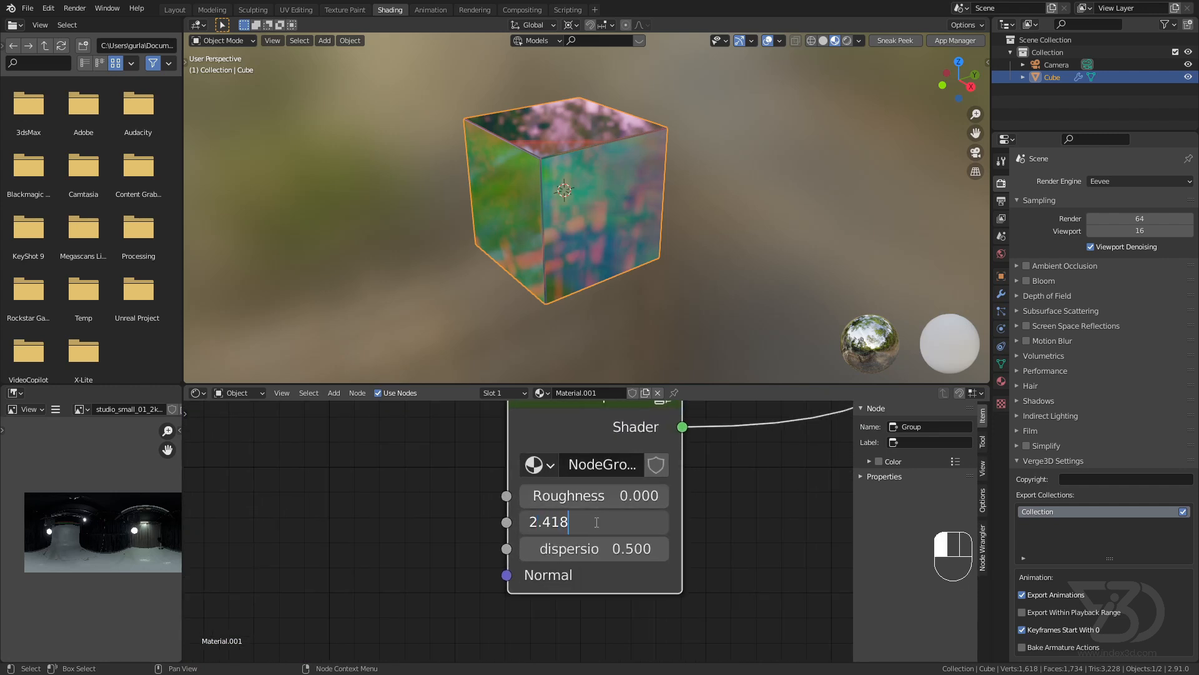
key("Return")
scroll(596, 522, "down", 2)
scroll(622, 524, "down", 1)
Add a plain Glass BSDF node beside the group.
middle_click_drag(622, 507, 622, 560)
key("shift+a")
type("gals")
key("Return")
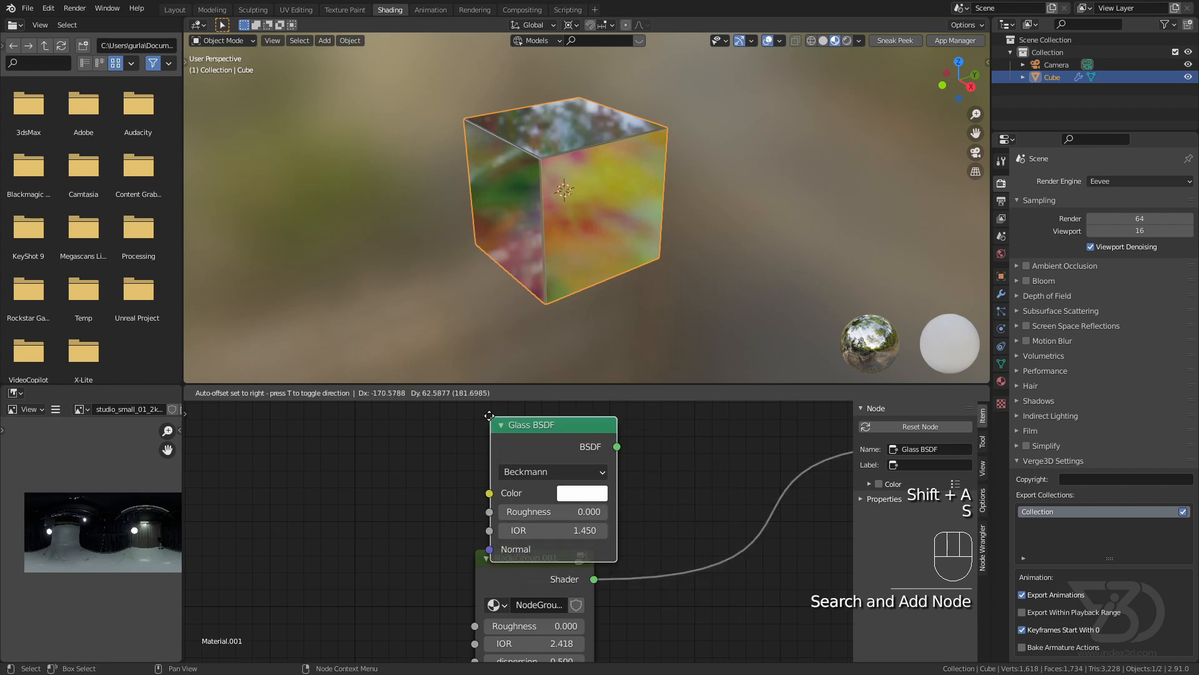
Place the Glass BSDF and add a Light Path node and a Mix Shader before the material output.
left_click(479, 406)
key("shift+a")
left_click(393, 456)
type("l")
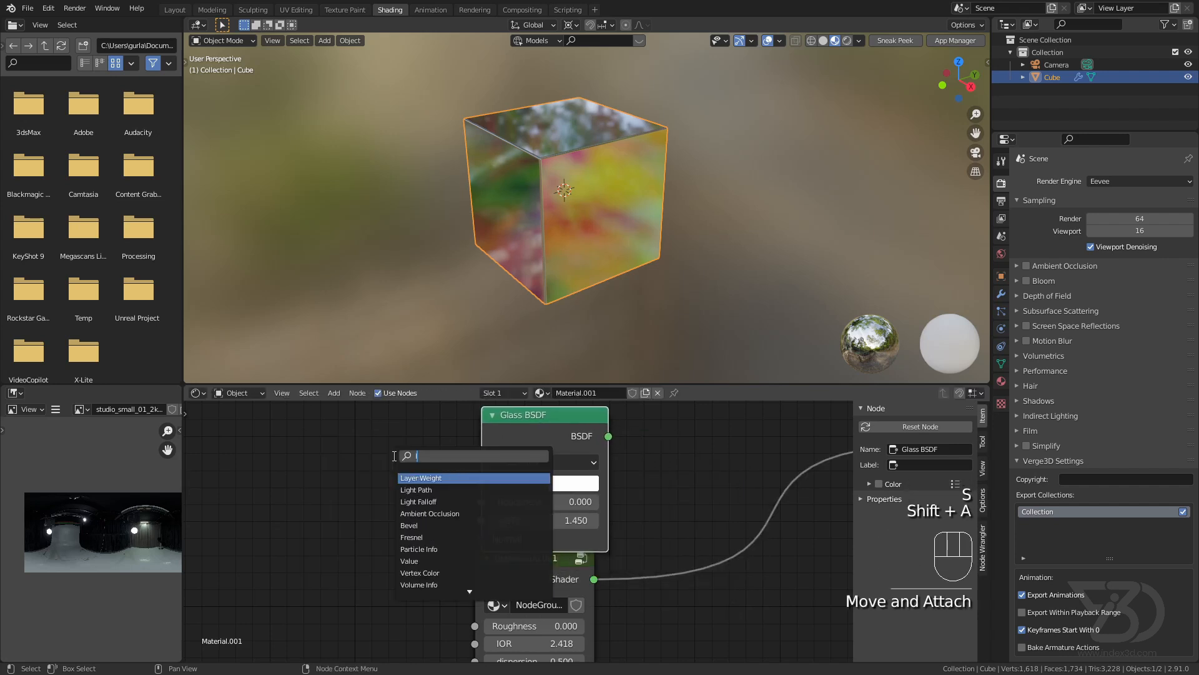
type("ight")
key("Return")
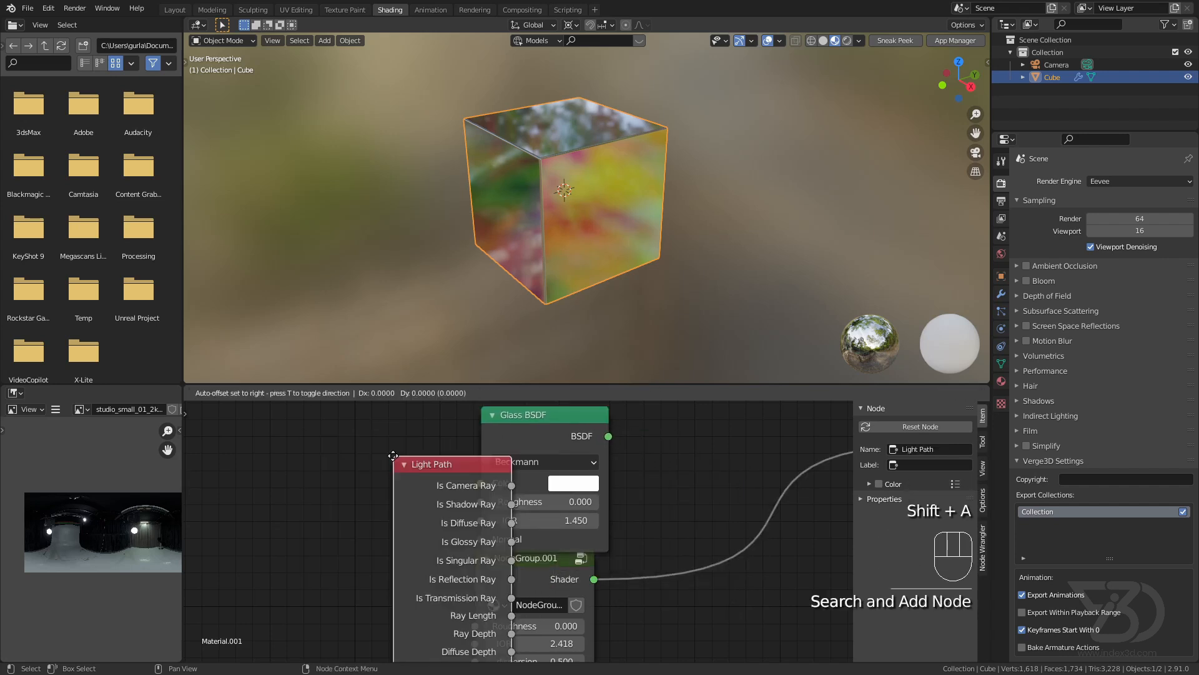
scroll(394, 468, "down", 2)
scroll(525, 583, "down", 2)
left_click(571, 579)
middle_click_drag(584, 510, 507, 511)
key("shift+a")
left_click(633, 495)
type("mix")
key("Return")
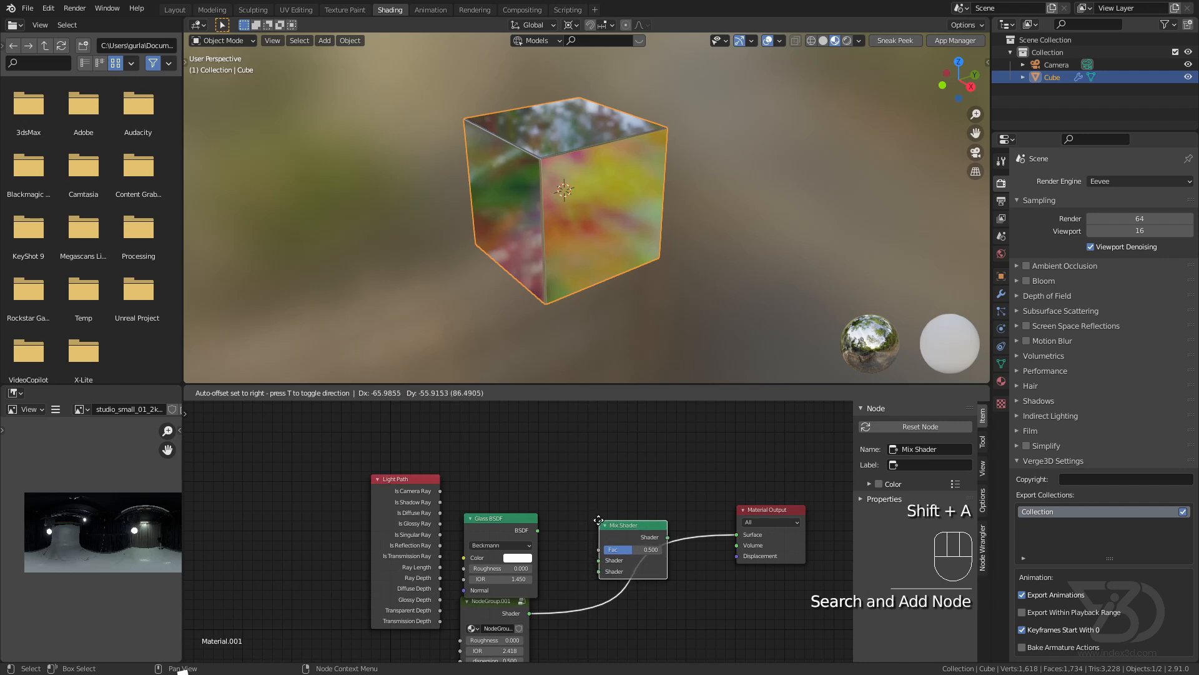
left_click(600, 522)
Feed the plain glass and group into the Mix Shader, driven by Is Camera Ray, and tidy the node layout.
left_click_drag(538, 531, 575, 549)
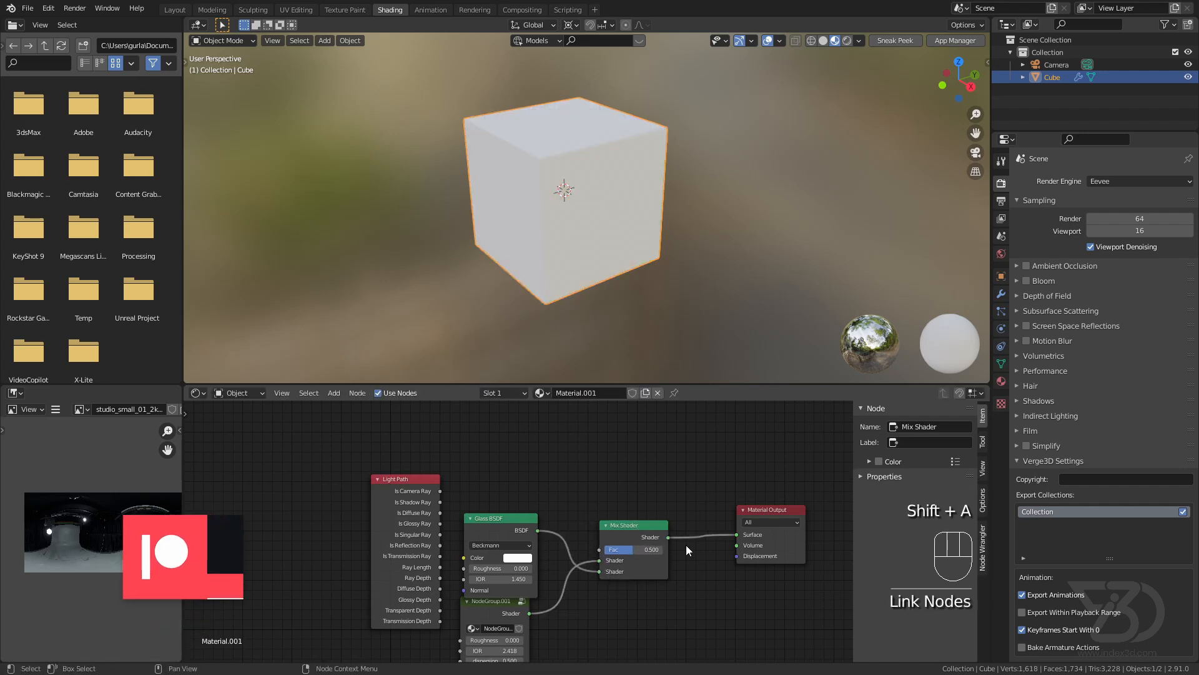
mouse_move(440, 491)
left_mouse_down()
mouse_move(614, 542)
mouse_move(605, 550)
left_mouse_up()
scroll(609, 528, "down", 1)
middle_click_drag(452, 512, 578, 529)
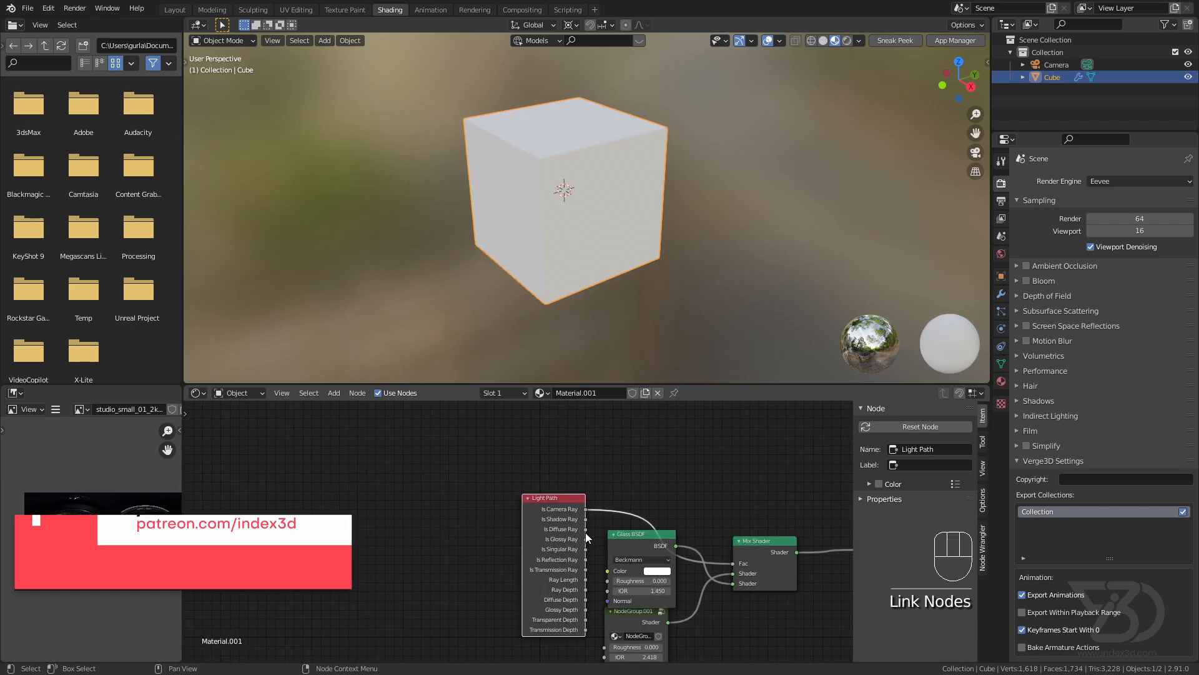
left_click_drag(565, 491, 601, 441)
middle_click_drag(601, 450, 482, 468)
left_click_drag(474, 466, 402, 442)
left_click_drag(521, 554, 501, 563)
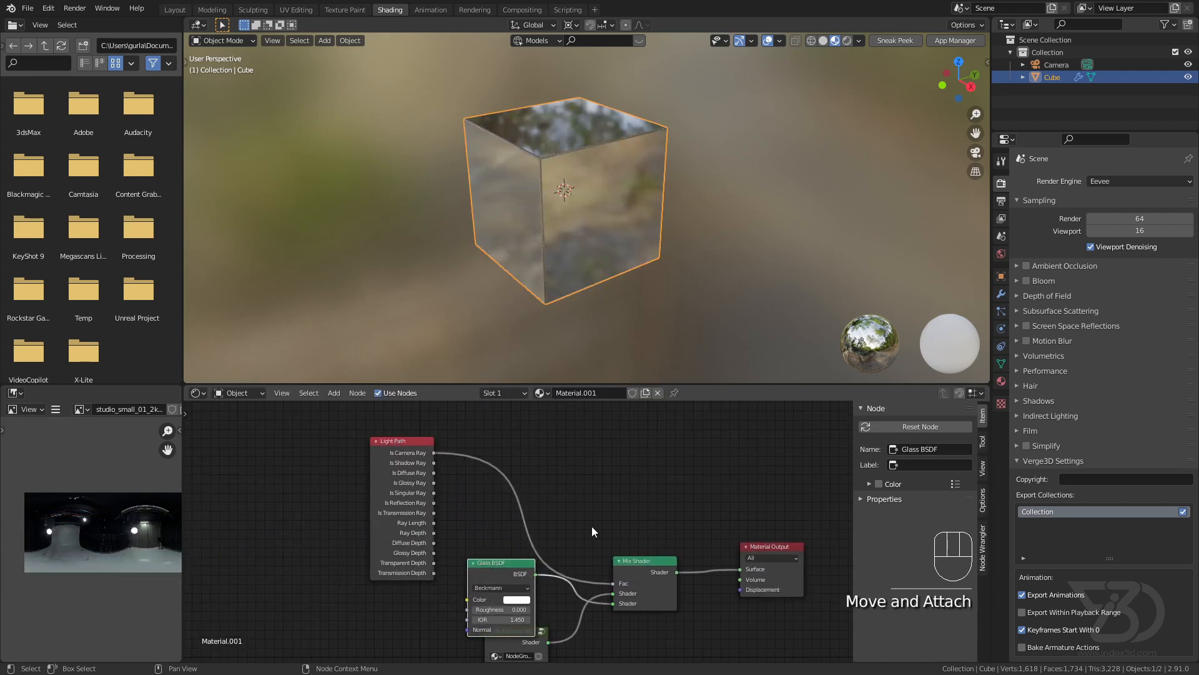
Save, switch the viewport to Rendered shading and set the render engine to Cycles on GPU compute.
key("ctrl+s")
left_click(846, 40)
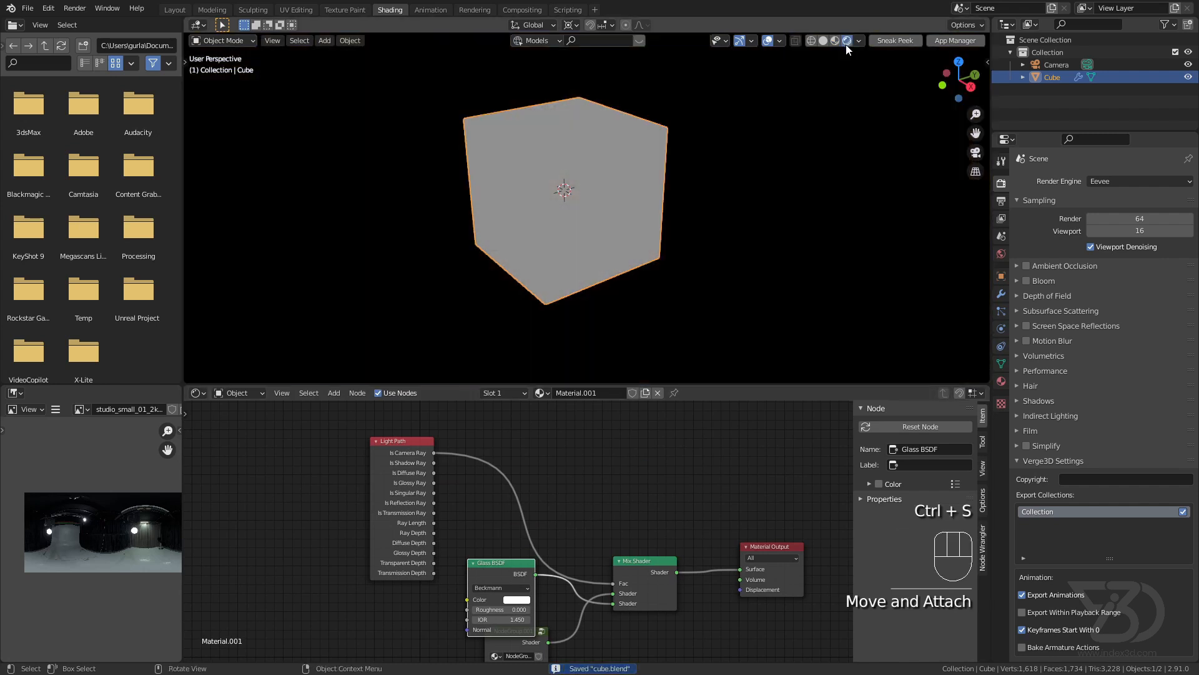
left_click(1112, 181)
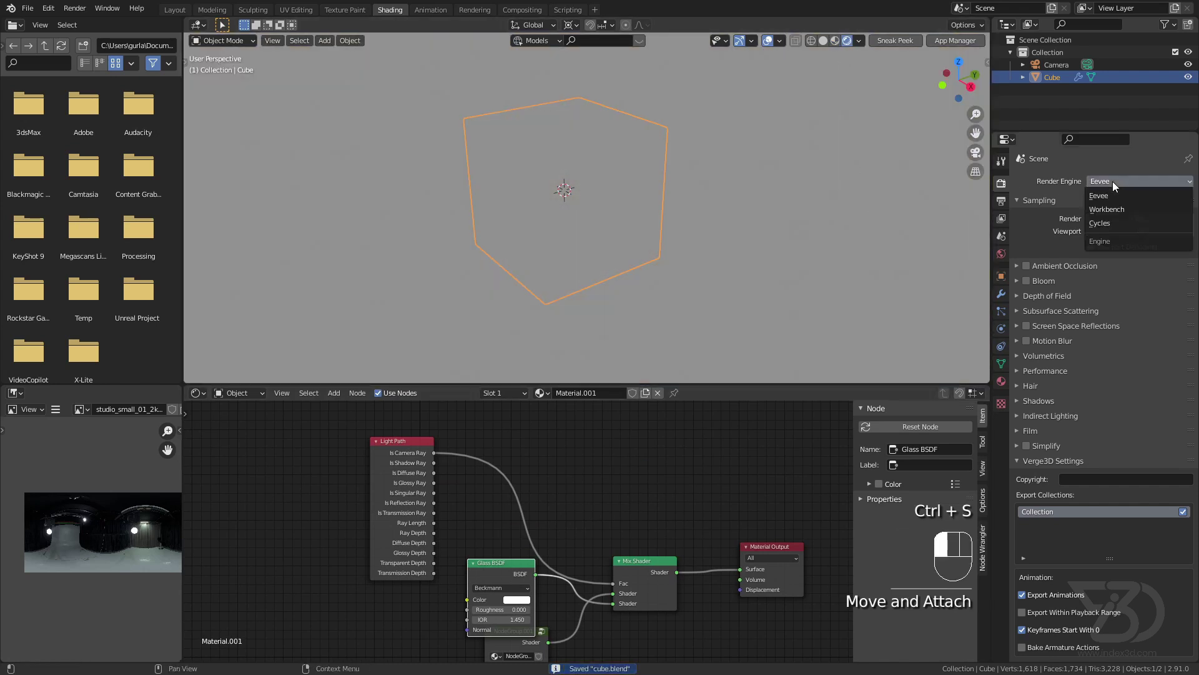
left_click(1103, 225)
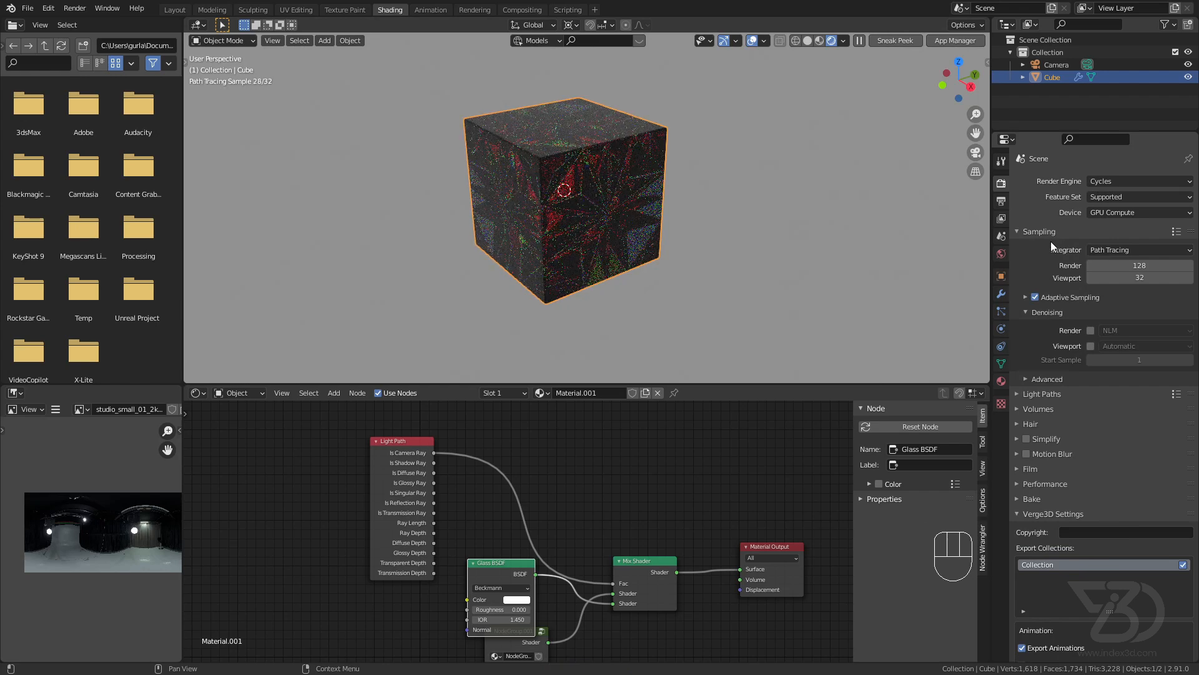
left_click(1124, 214)
left_click(1035, 298)
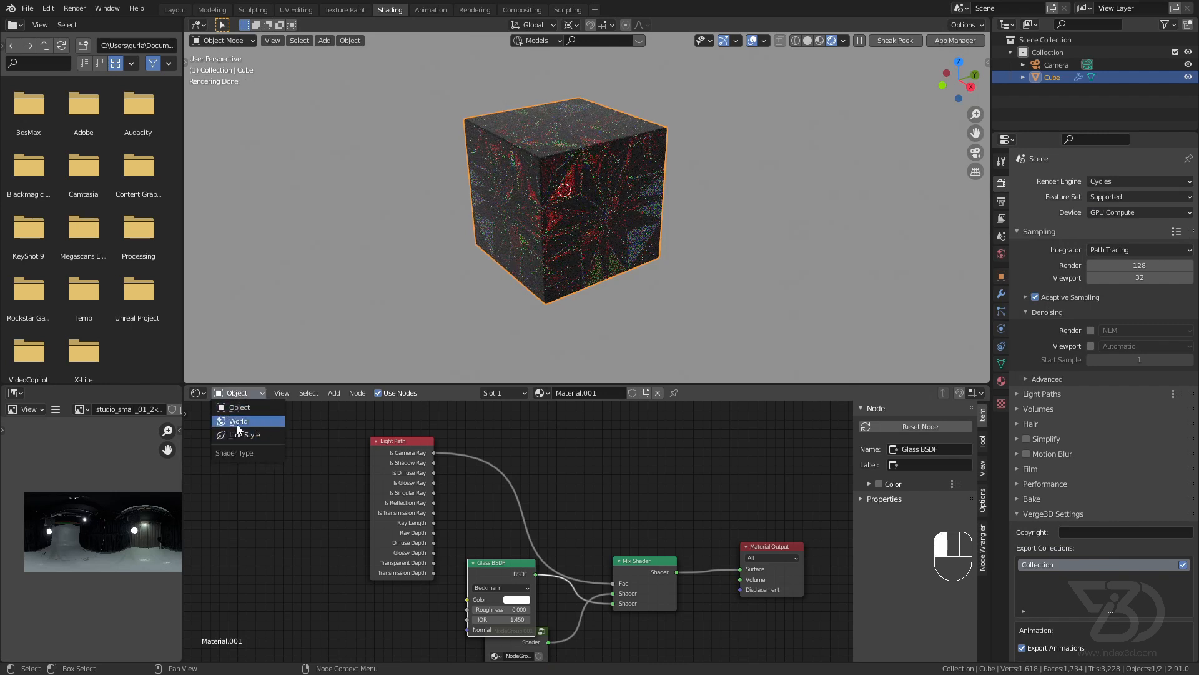
Give the world Background an environment texture setup using studio_small_01_2k.hdr.
left_click(237, 421)
left_click_drag(673, 562, 725, 517)
left_click(542, 511)
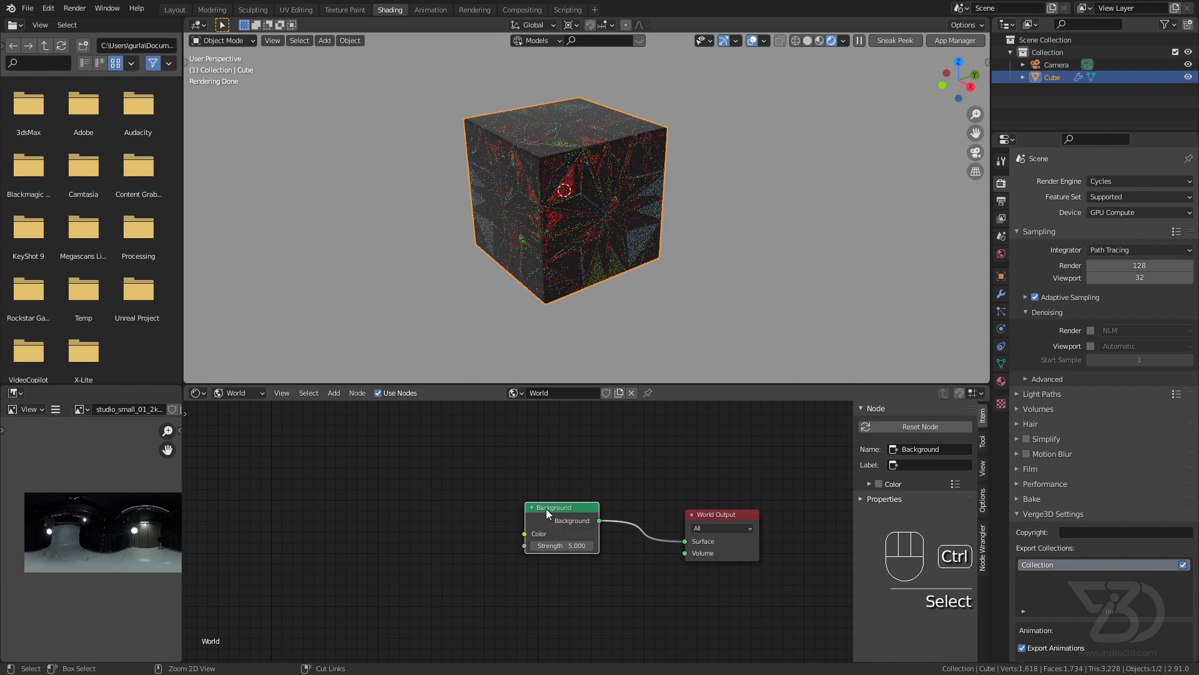
key("ctrl+t")
left_click_drag(526, 468, 573, 463)
left_click(574, 463)
scroll(121, 549, "up", 1)
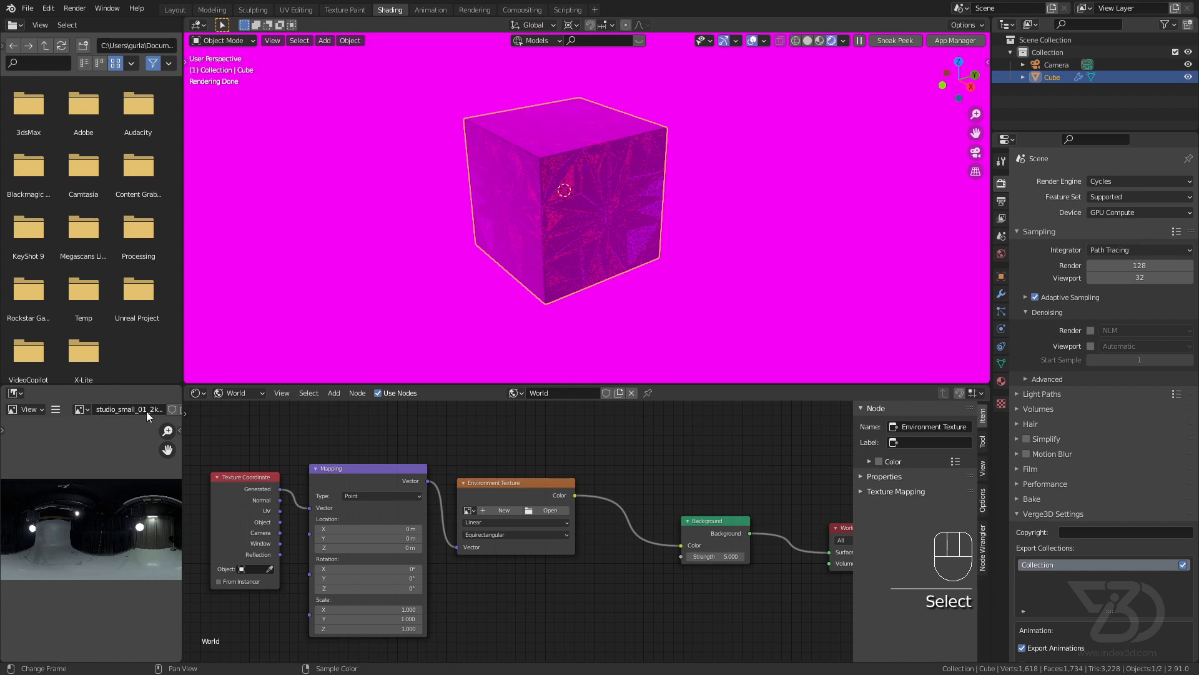
scroll(565, 509, "up", 2)
left_click(432, 511)
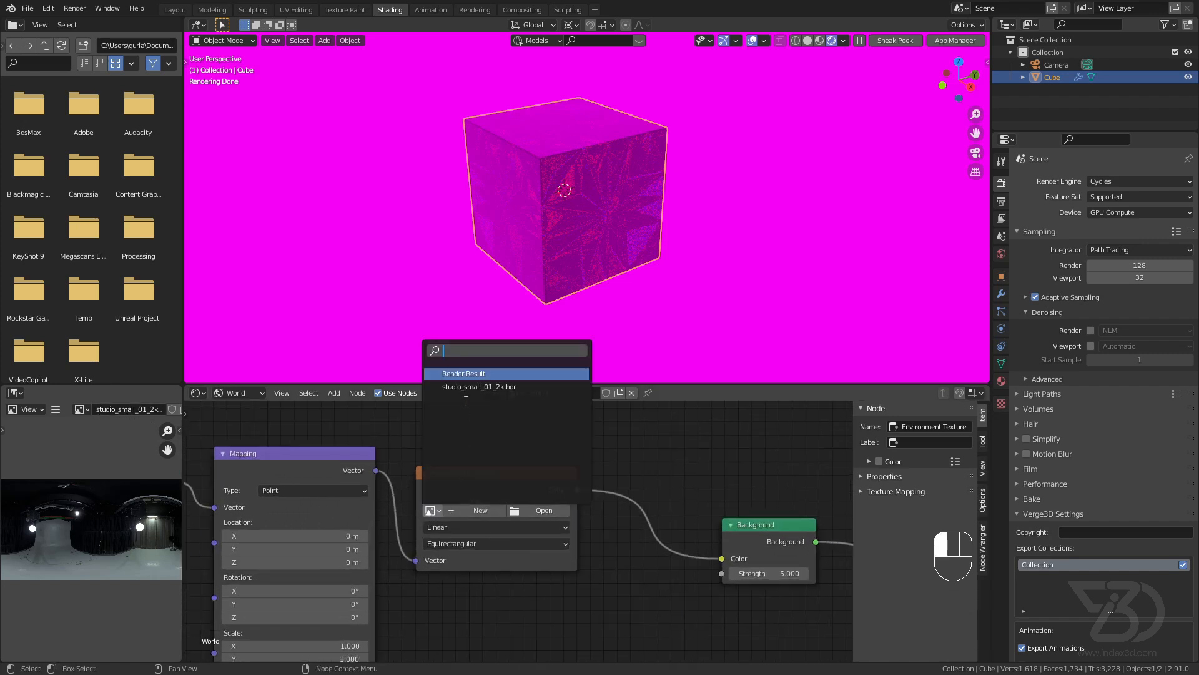
left_click(473, 387)
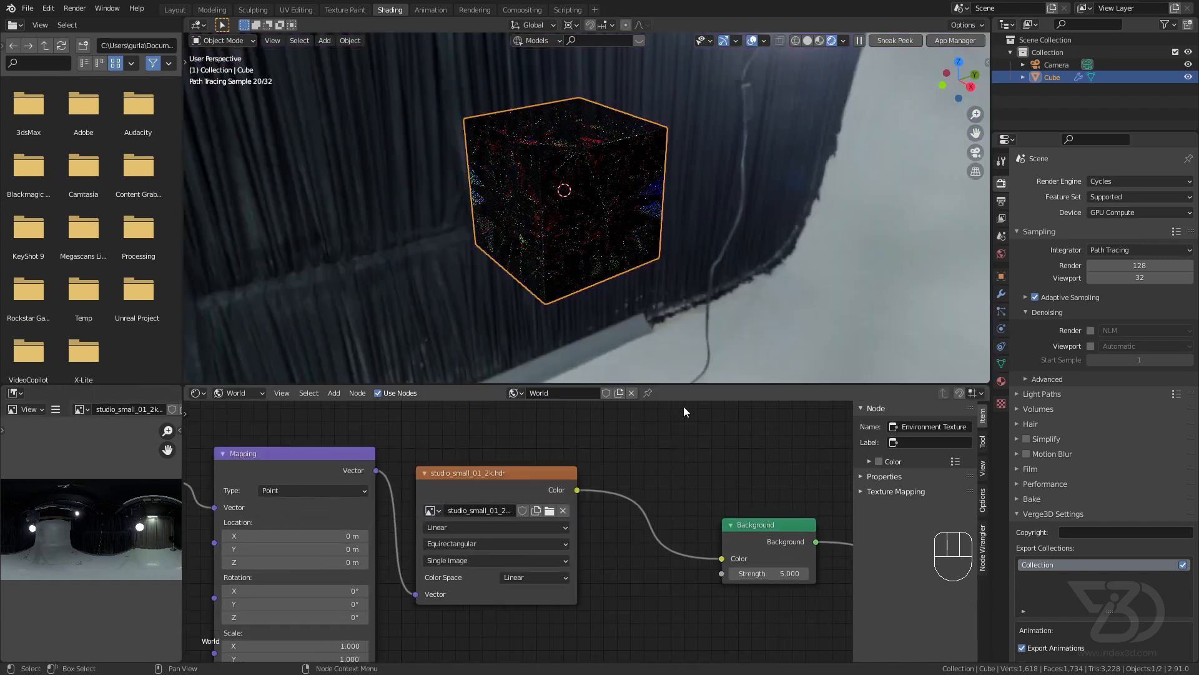
Back in the cube's material, reconnect the Mix Shader inputs for colourful refraction.
left_click(239, 393)
left_click(242, 413)
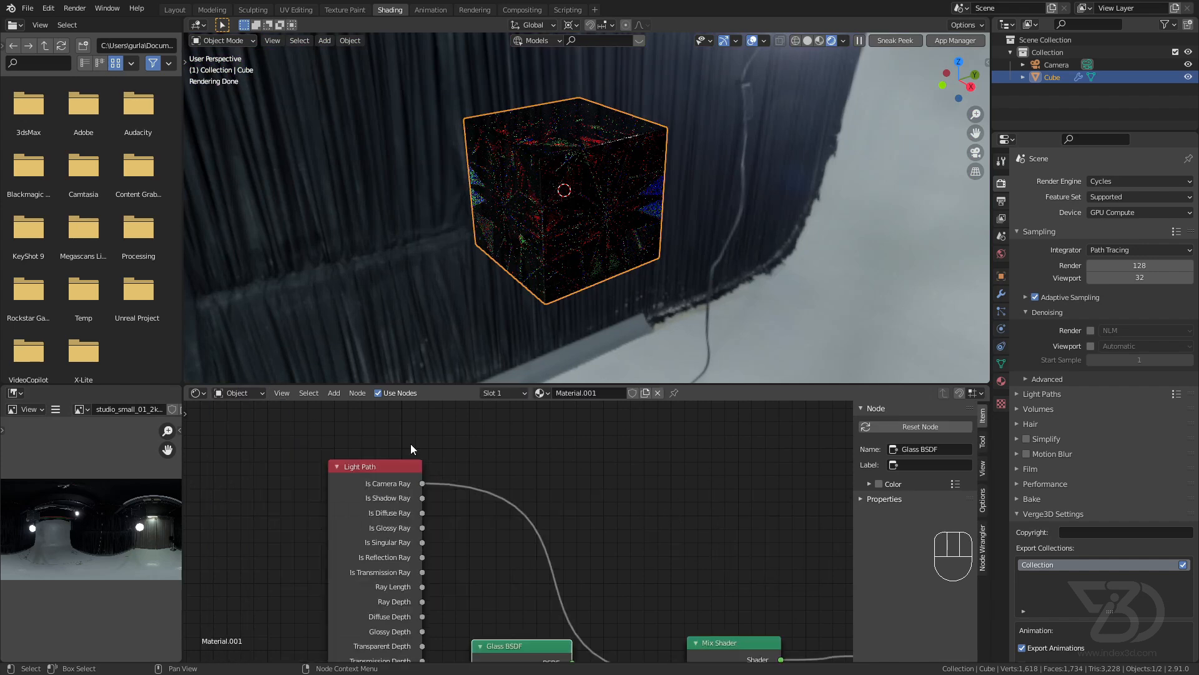
scroll(533, 527, "down", 2, "shift")
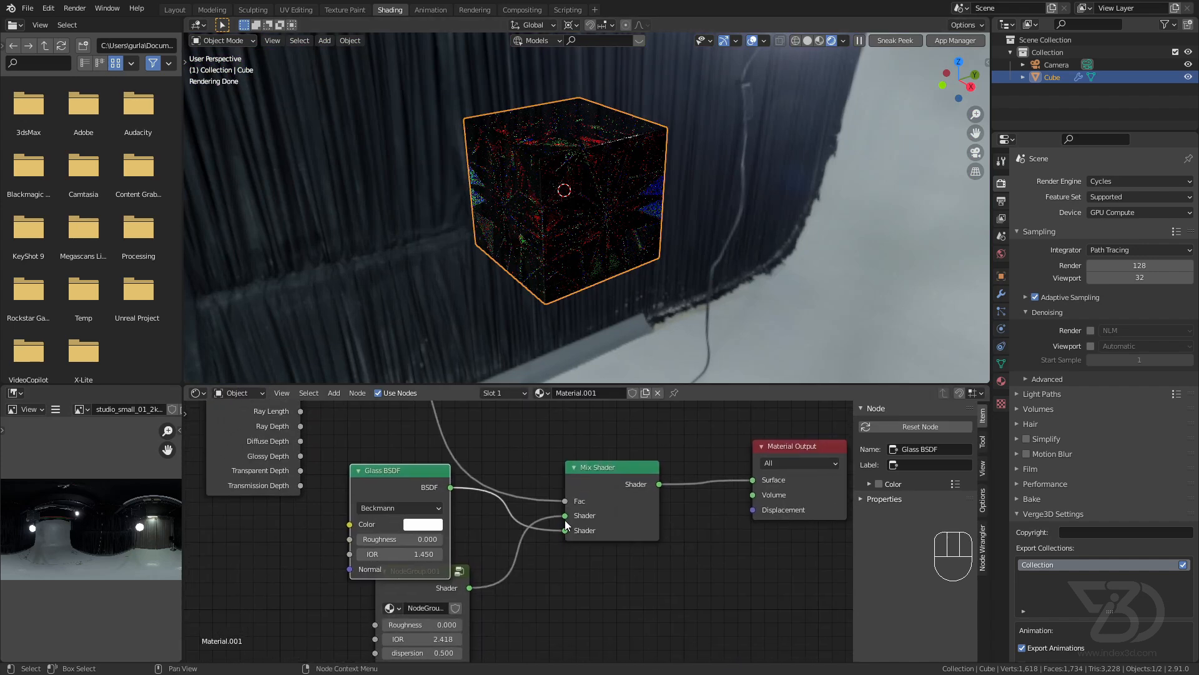
left_click(566, 524)
left_click_drag(565, 530, 564, 516)
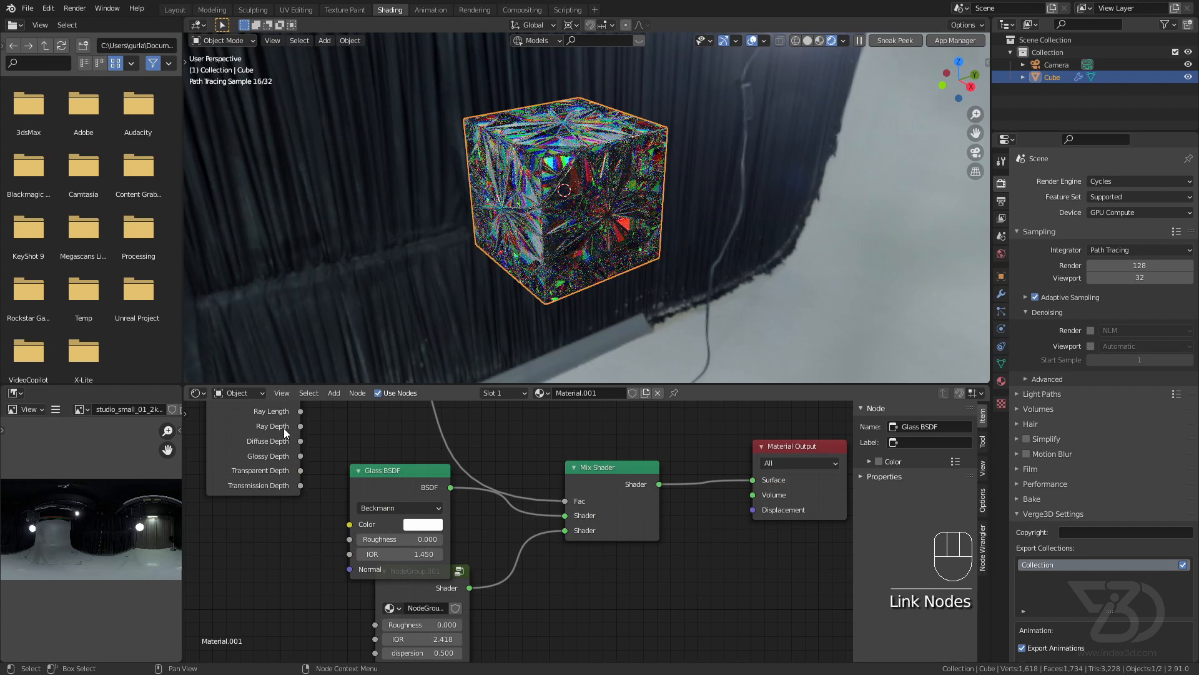
left_click_drag(367, 466, 396, 455)
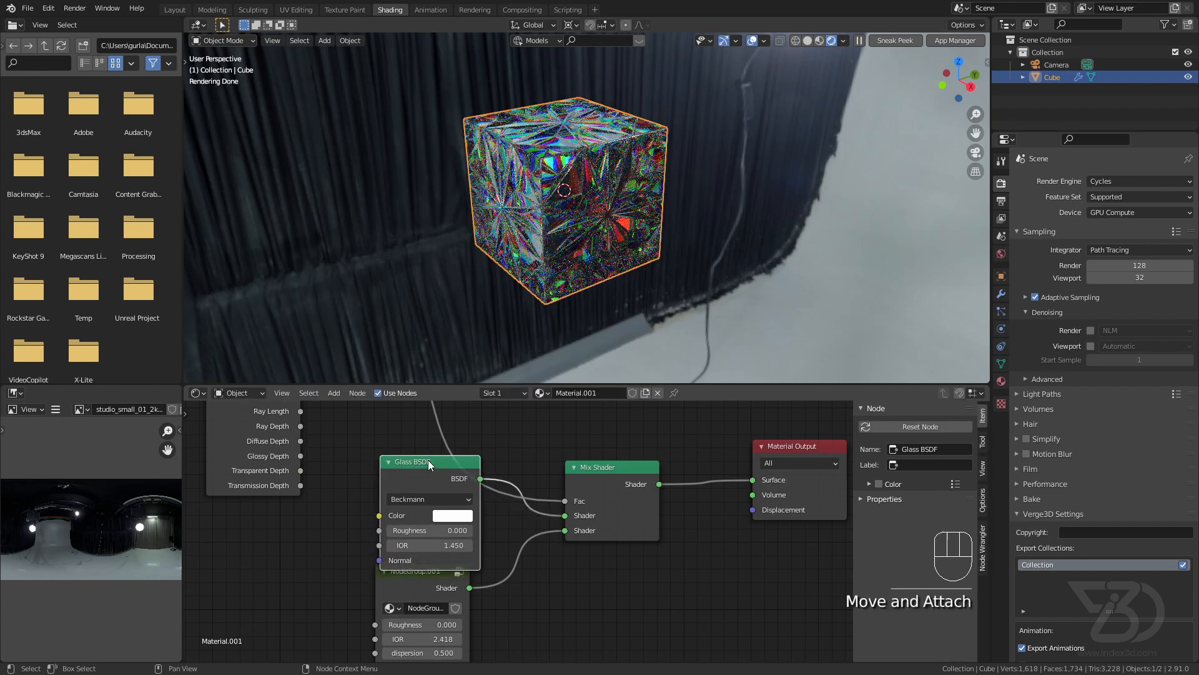
In the world nodes, insert a MixRGB between the HDRI image and the Background.
left_click(238, 393)
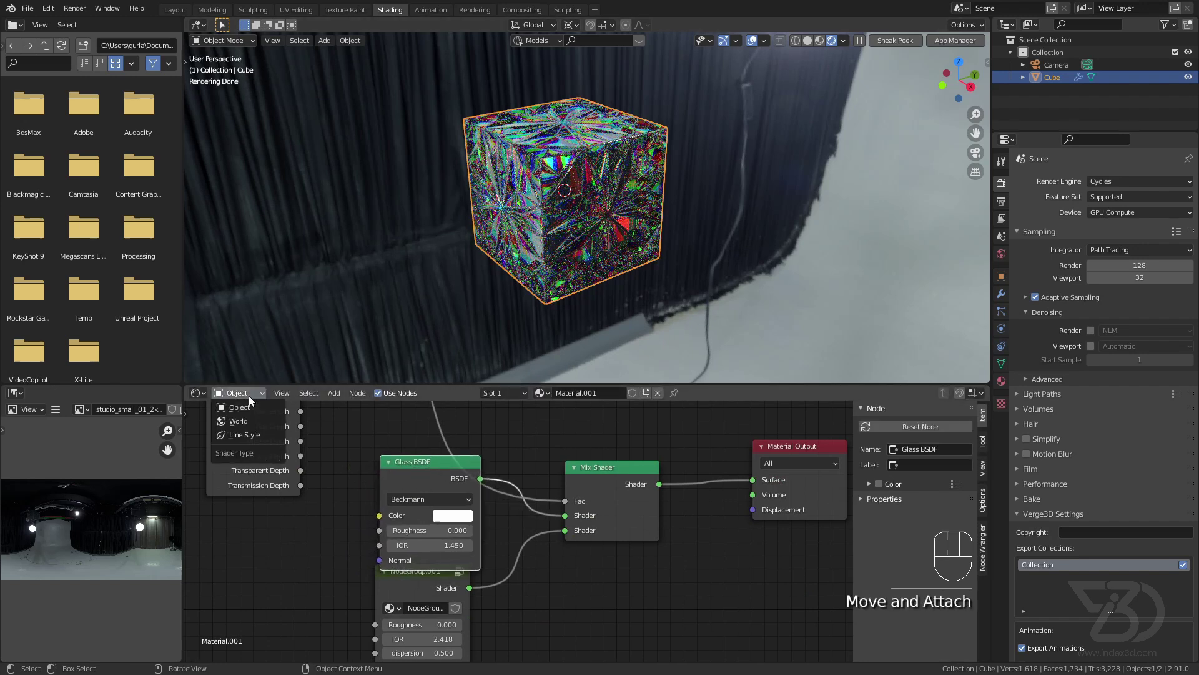
left_click(239, 426)
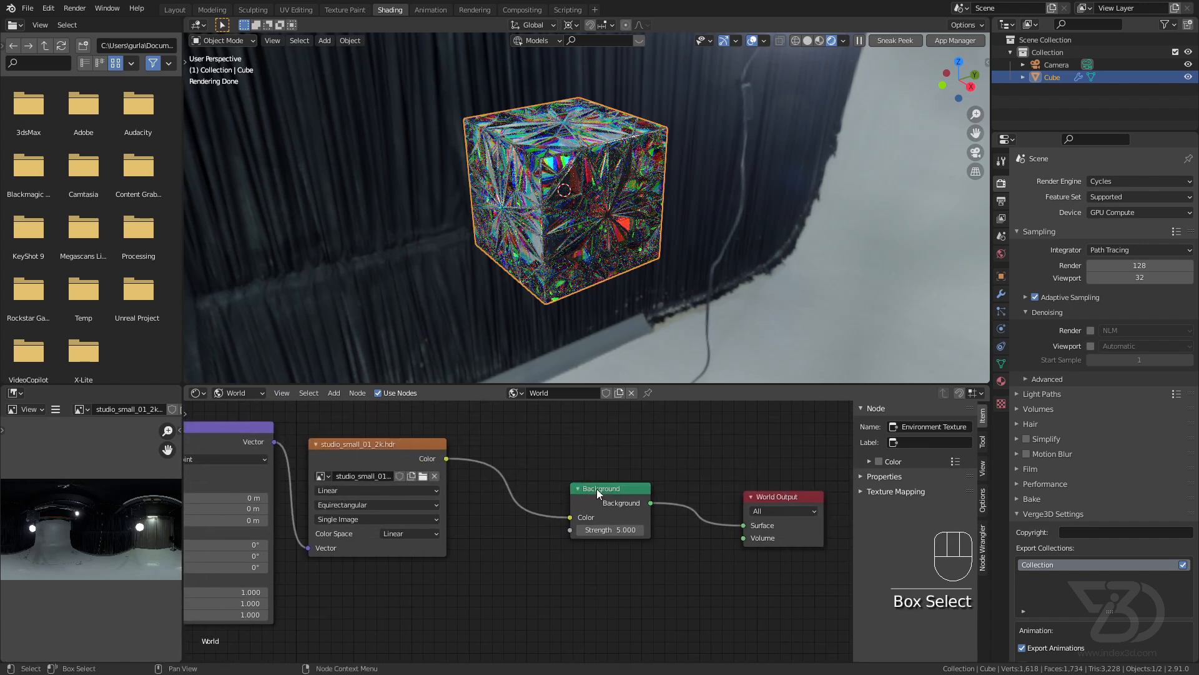
left_click_drag(611, 486, 555, 463)
key("shift+a")
left_click(689, 467)
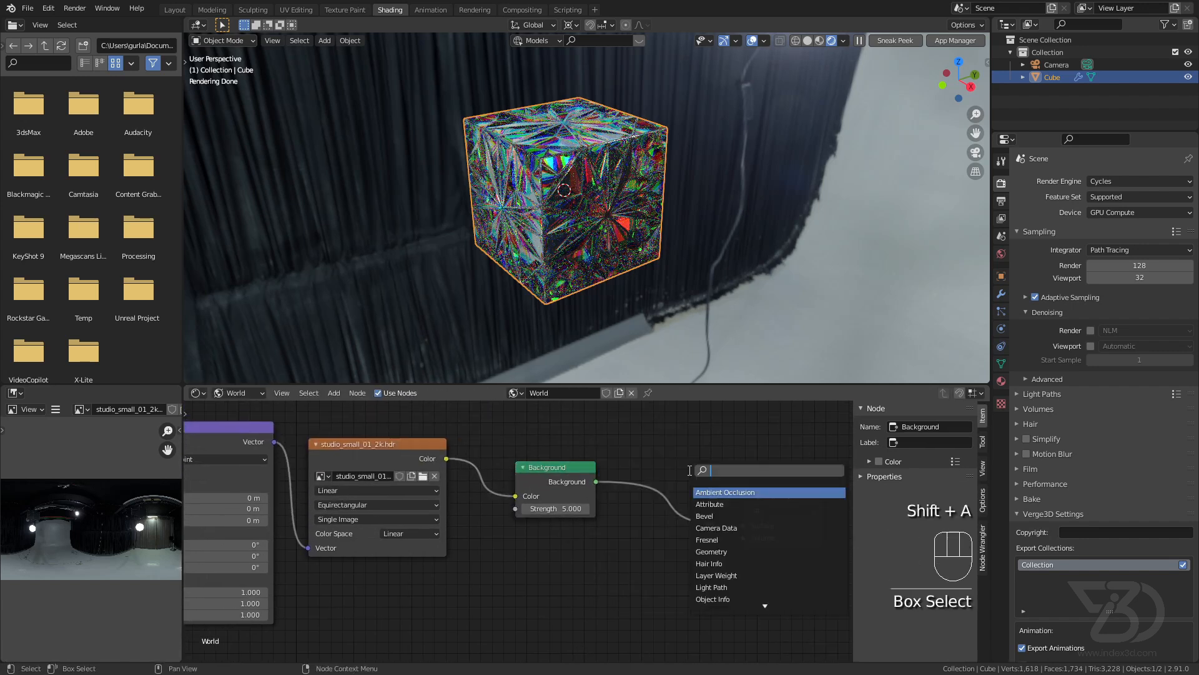
type("mix")
key("Down")
key("Return")
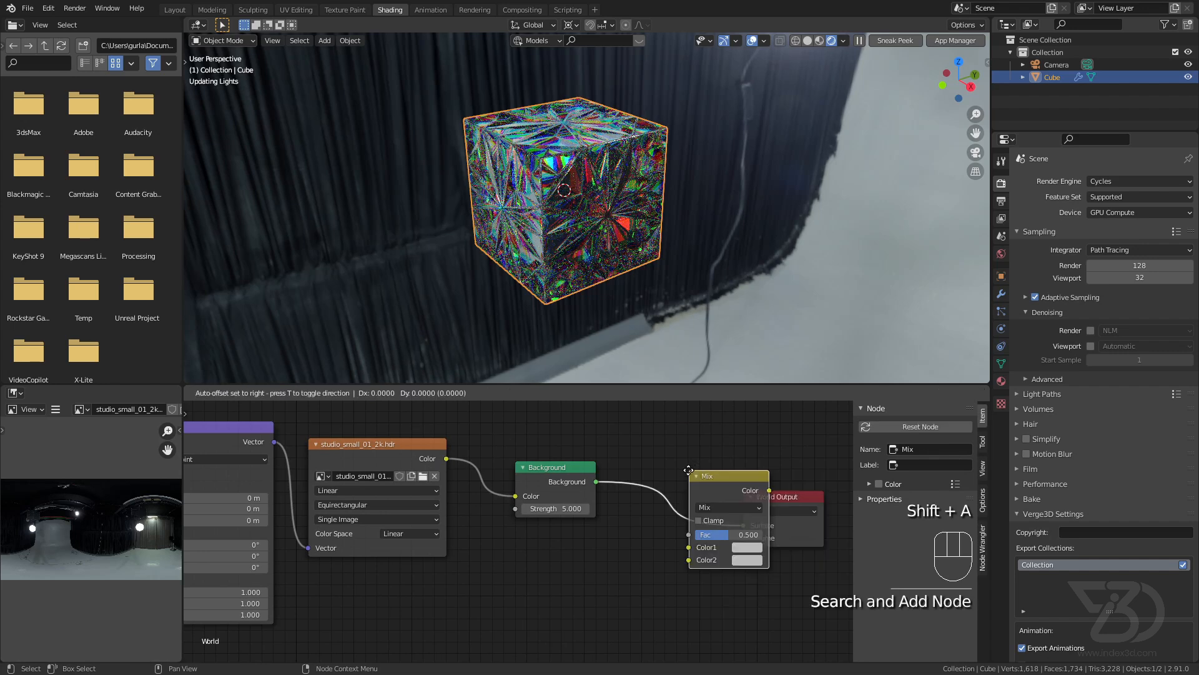
left_click(466, 448)
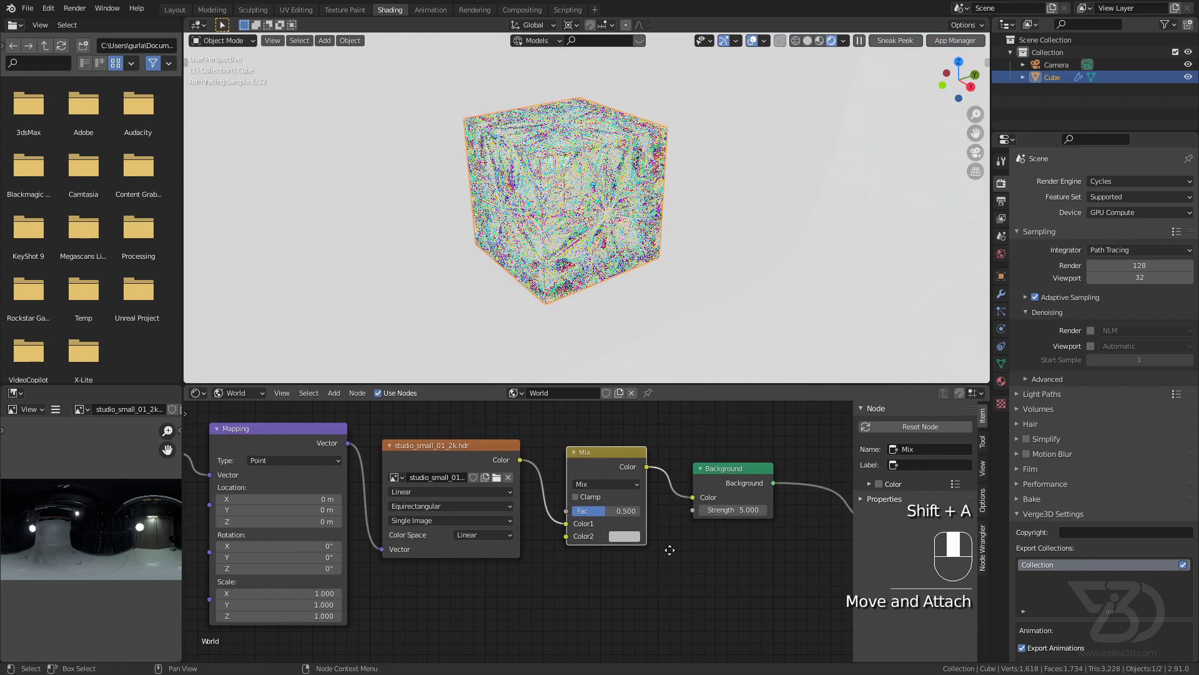
Add a Light Path node driving the mix factor with Is Camera Ray and set the second colour to black.
key("shift+a")
left_click(704, 519)
type("light")
key("Return")
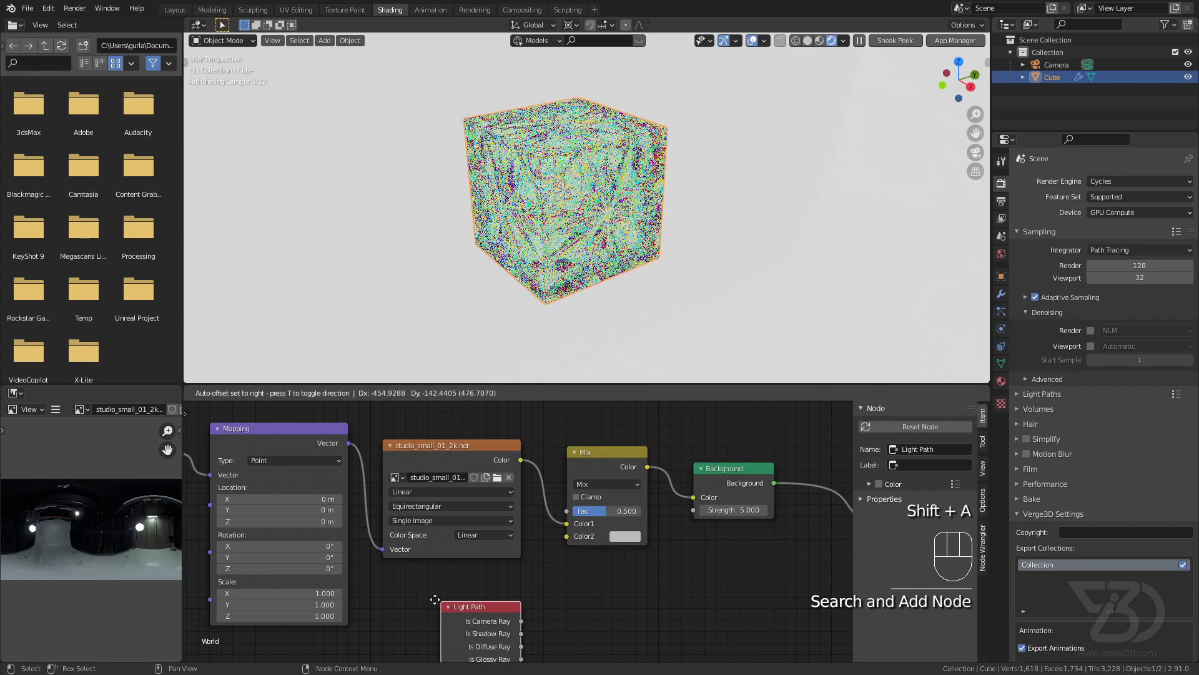
left_click(496, 619)
left_click_drag(496, 618, 567, 511)
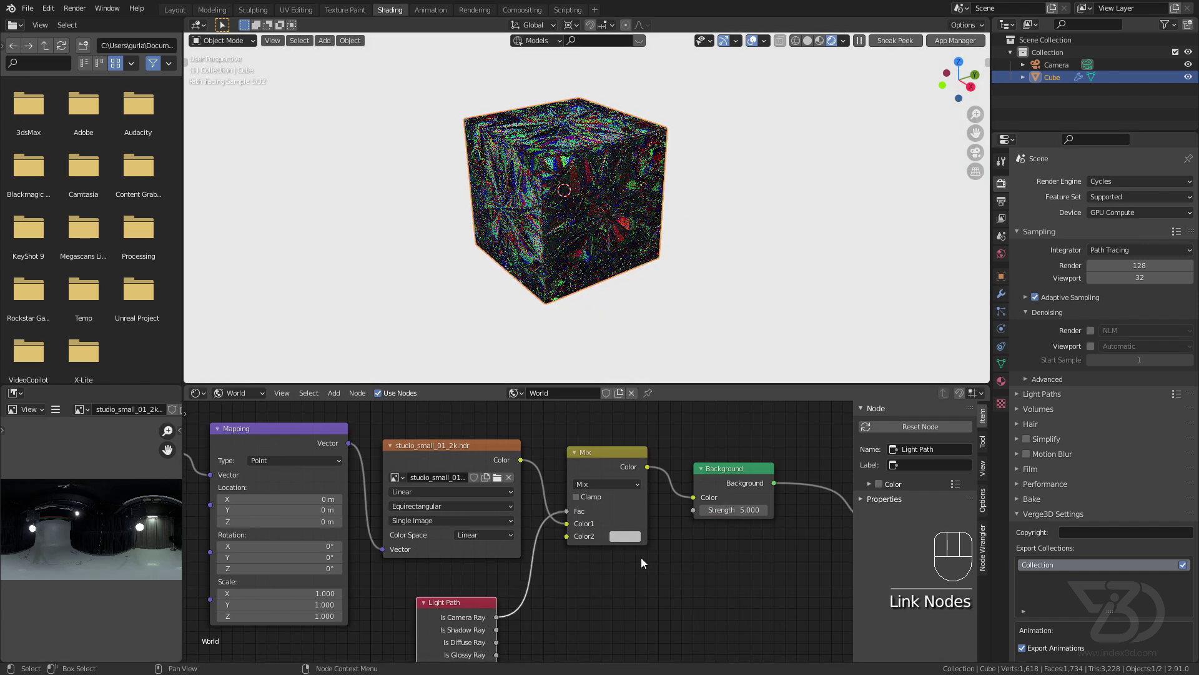
left_click(625, 536)
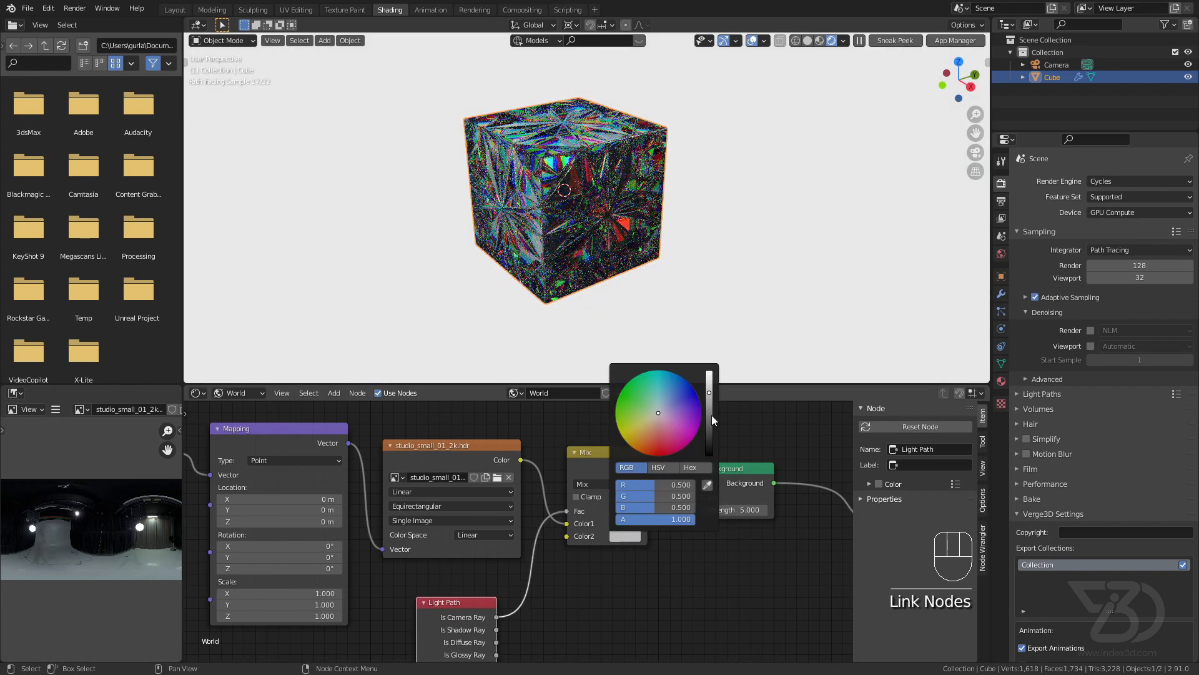
left_click_drag(711, 416, 712, 459)
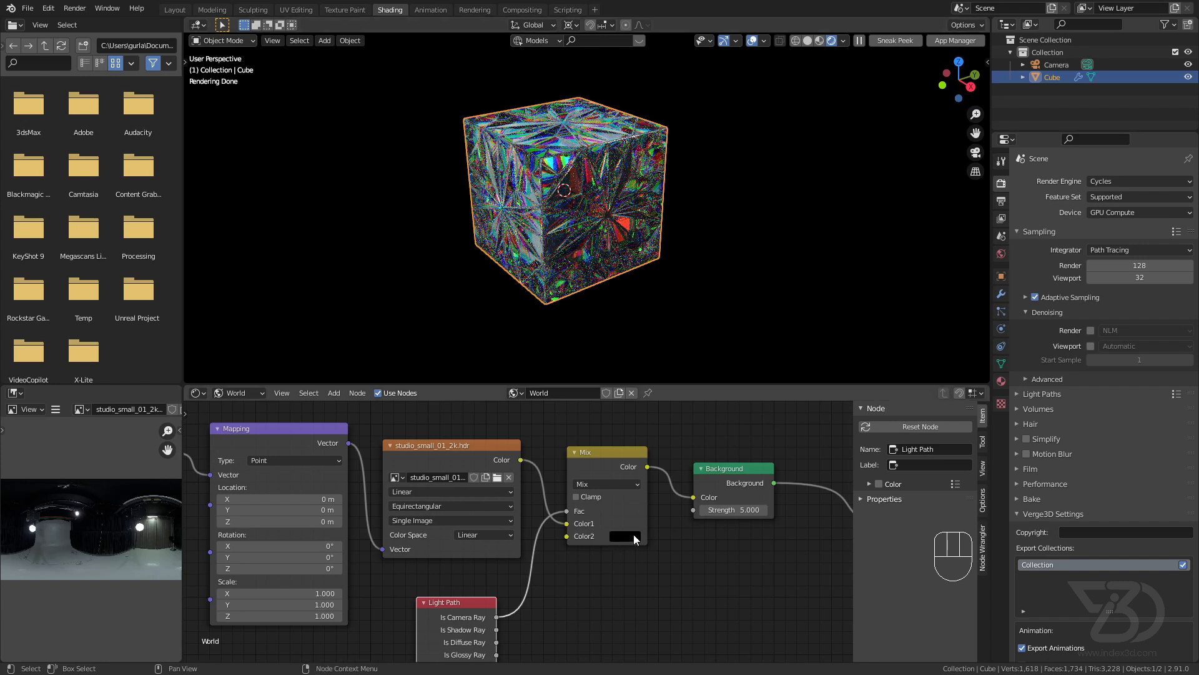
left_click(236, 392)
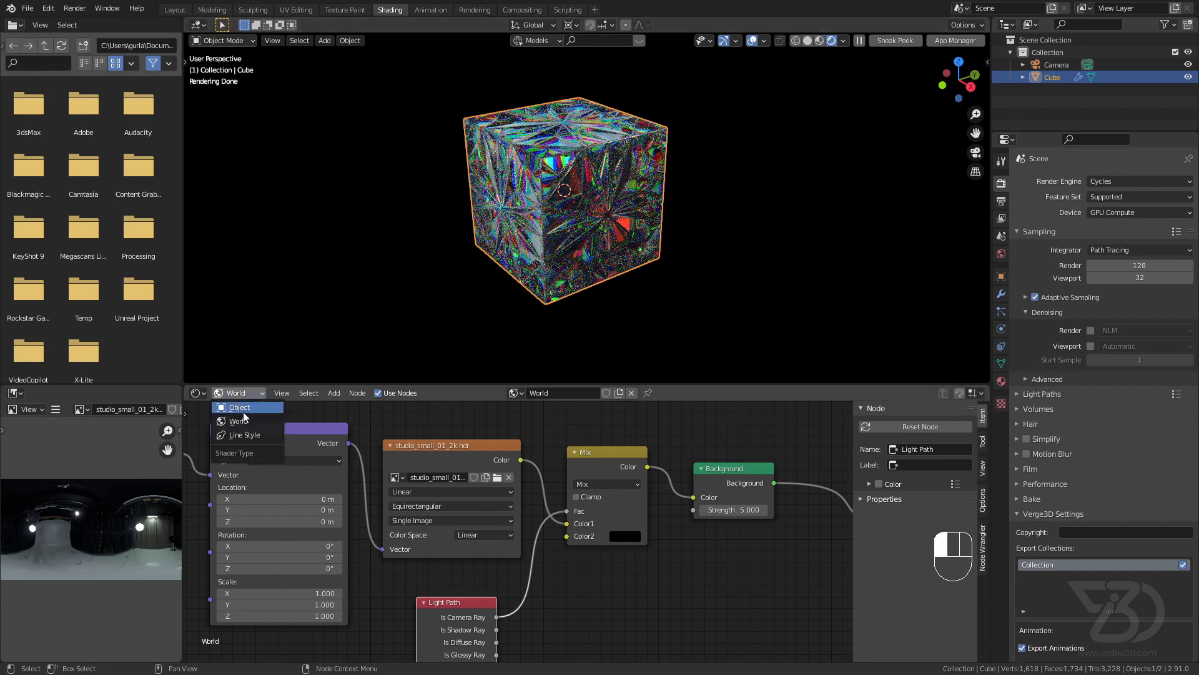
In the cube's material, set the plain Glass BSDF IOR to 2.418.
left_click(242, 409)
middle_click_drag(453, 597, 572, 532)
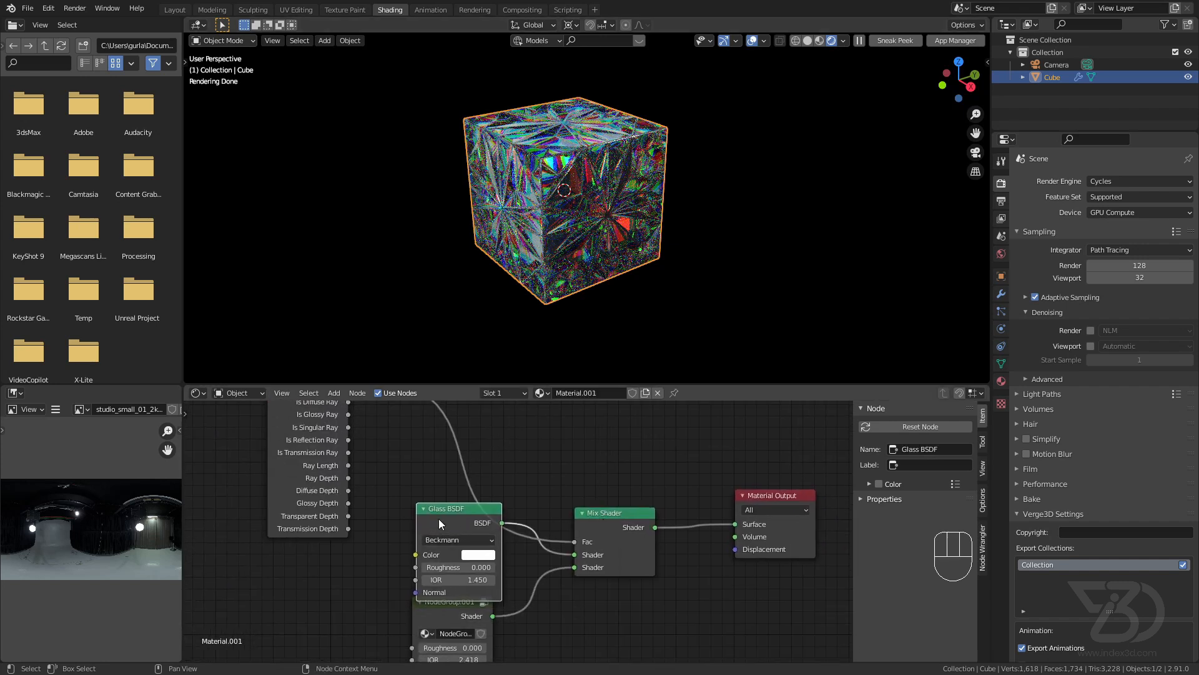
left_click_drag(425, 512, 401, 489)
scroll(582, 497, "up", 1)
scroll(582, 497, "up", 1)
left_click_drag(582, 497, 580, 495)
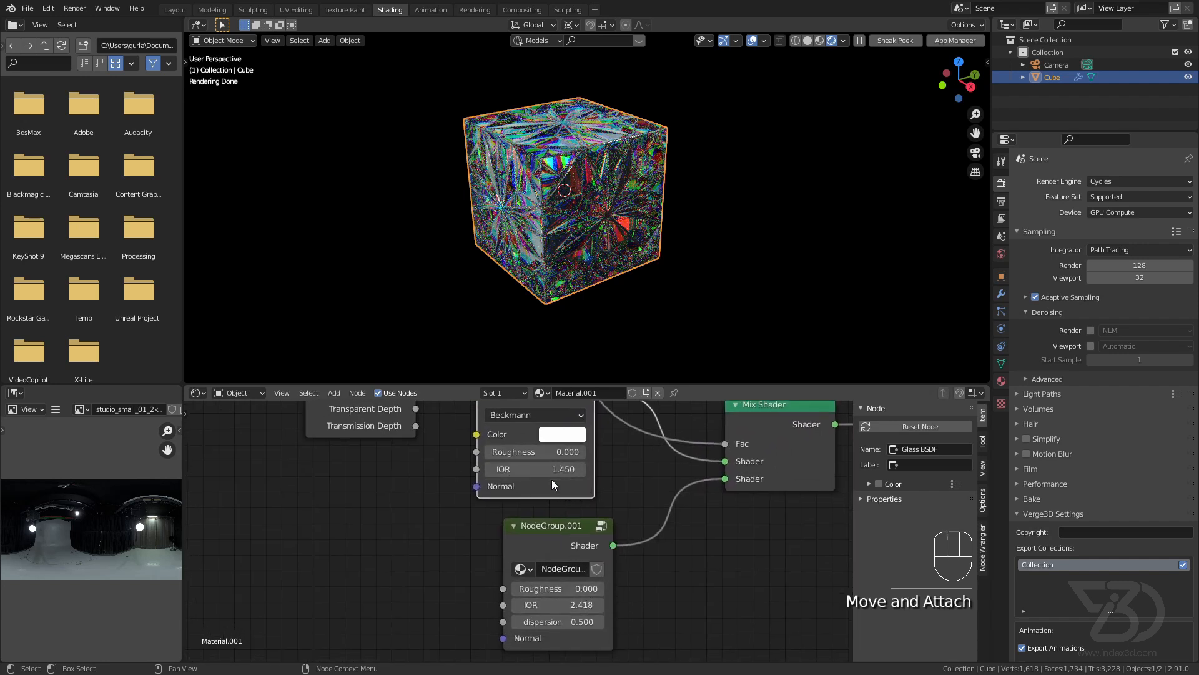
left_click(556, 467)
type("2.418")
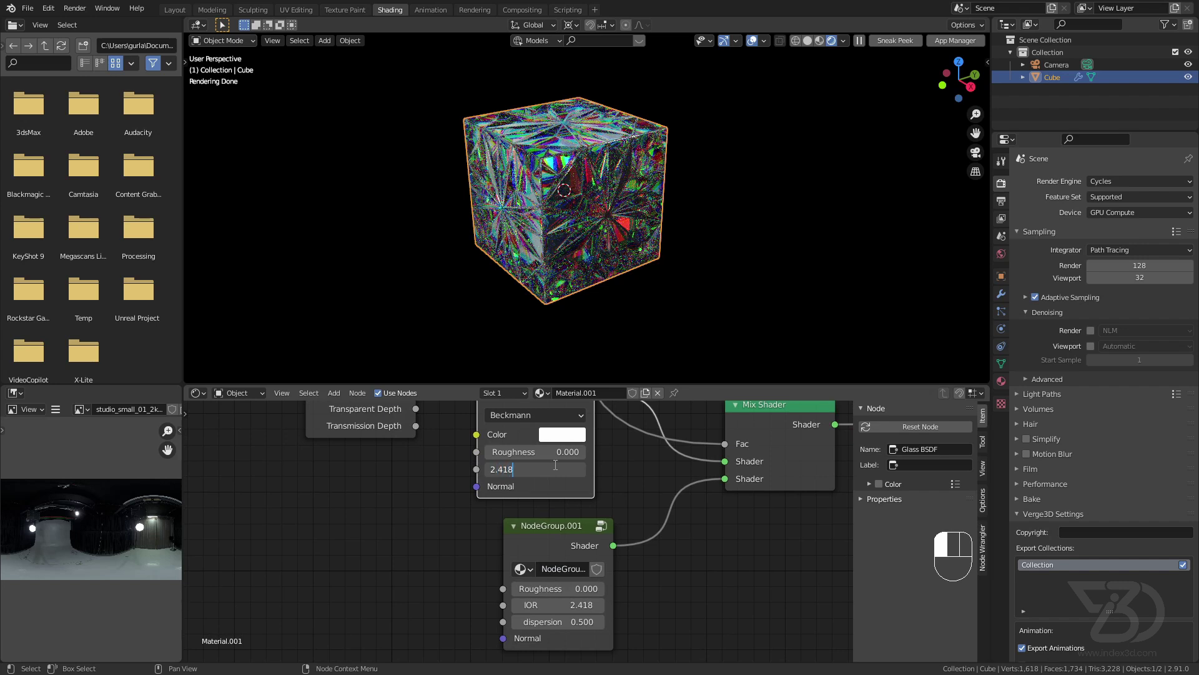
key("Return")
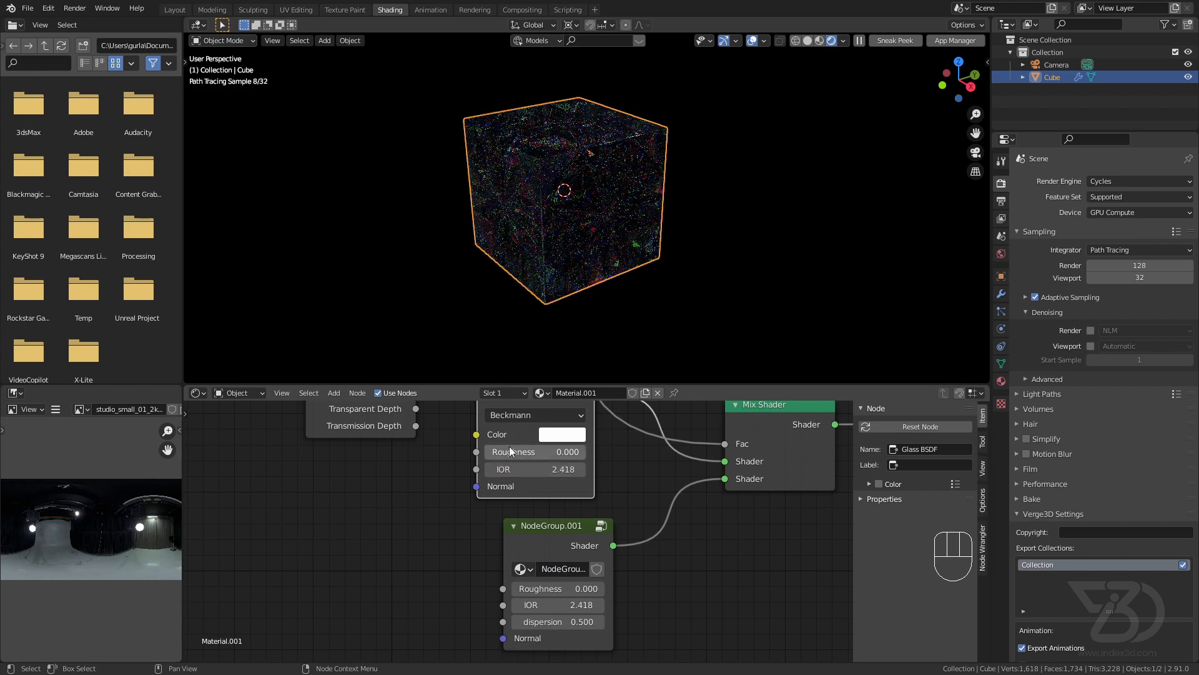
scroll(612, 590, "up", 1)
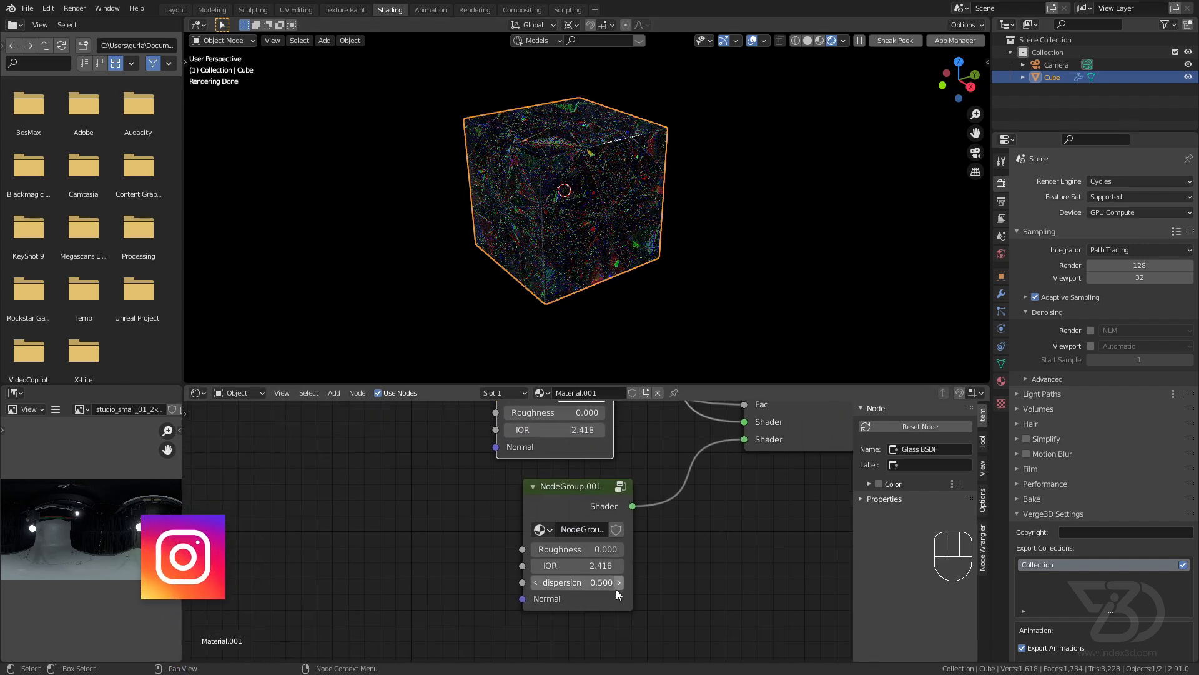
scroll(600, 581, "up", 2)
Lower the node group's dispersion to 0.130.
double_click(588, 574)
key("Return")
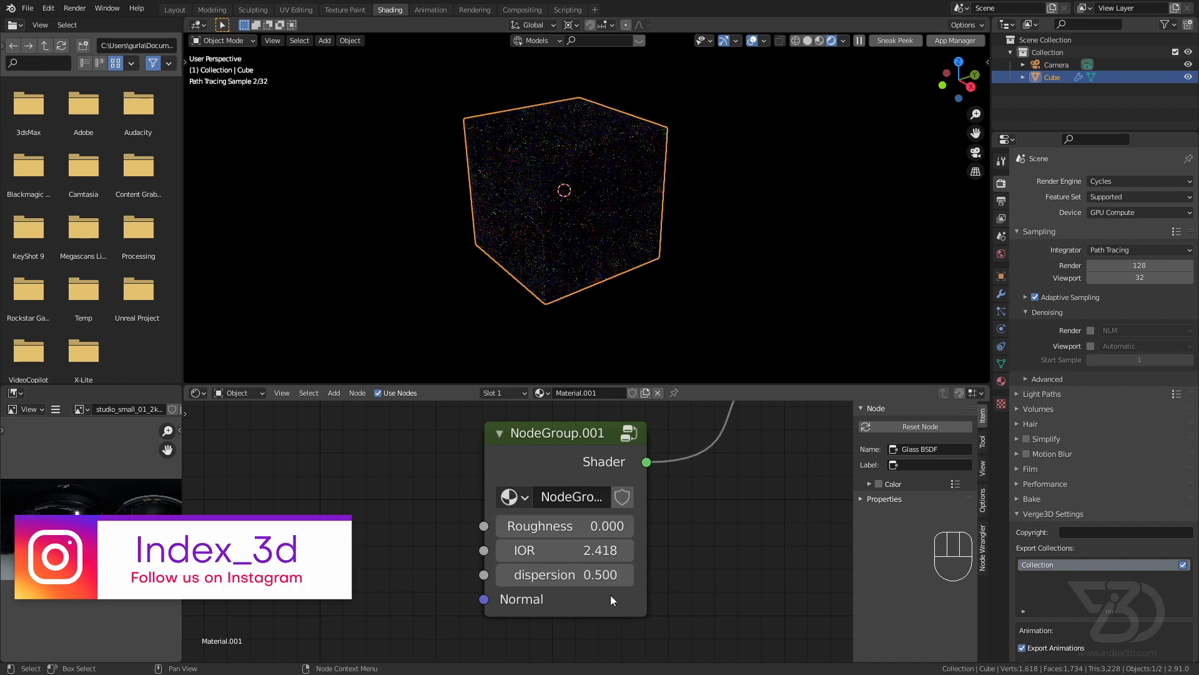
mouse_move(589, 574)
left_mouse_down()
mouse_move(618, 575)
mouse_move(562, 575)
left_mouse_up()
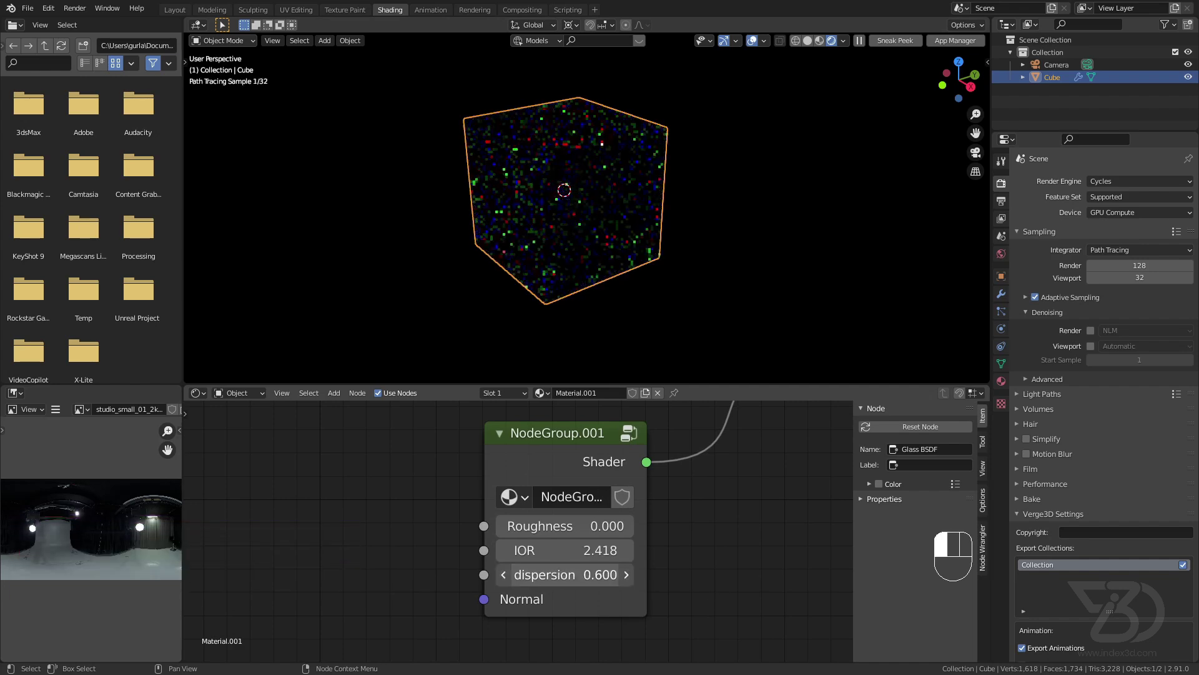
double_click(600, 577)
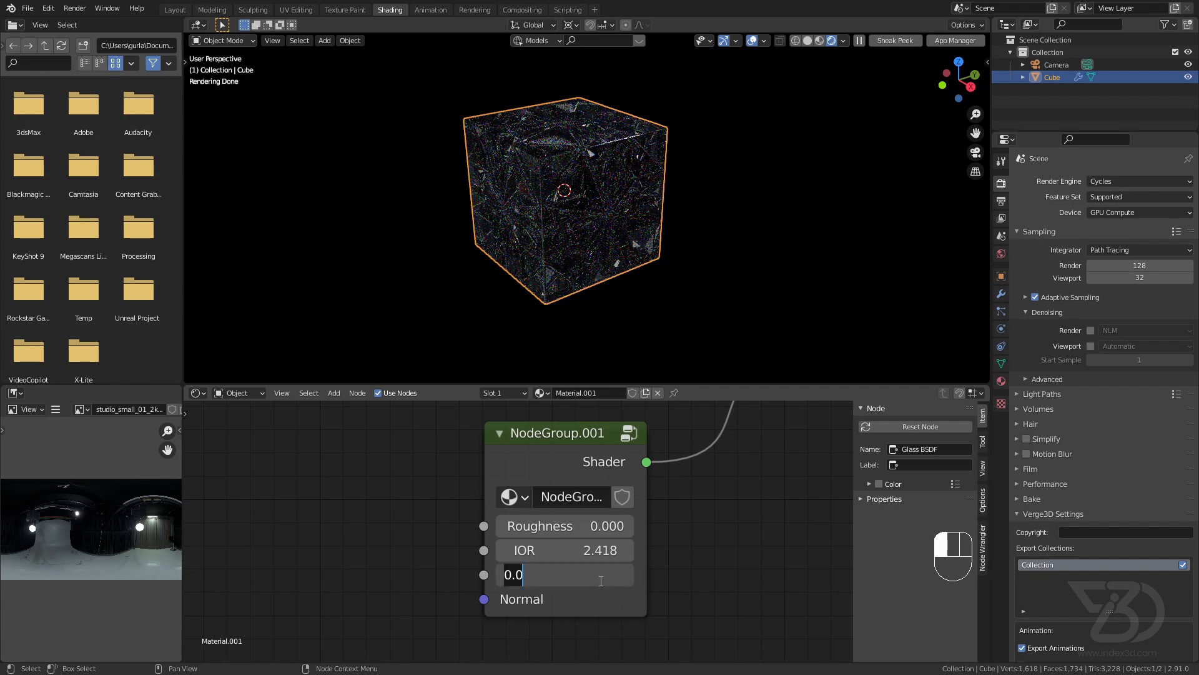
type(".130")
type("0.130")
key("Return")
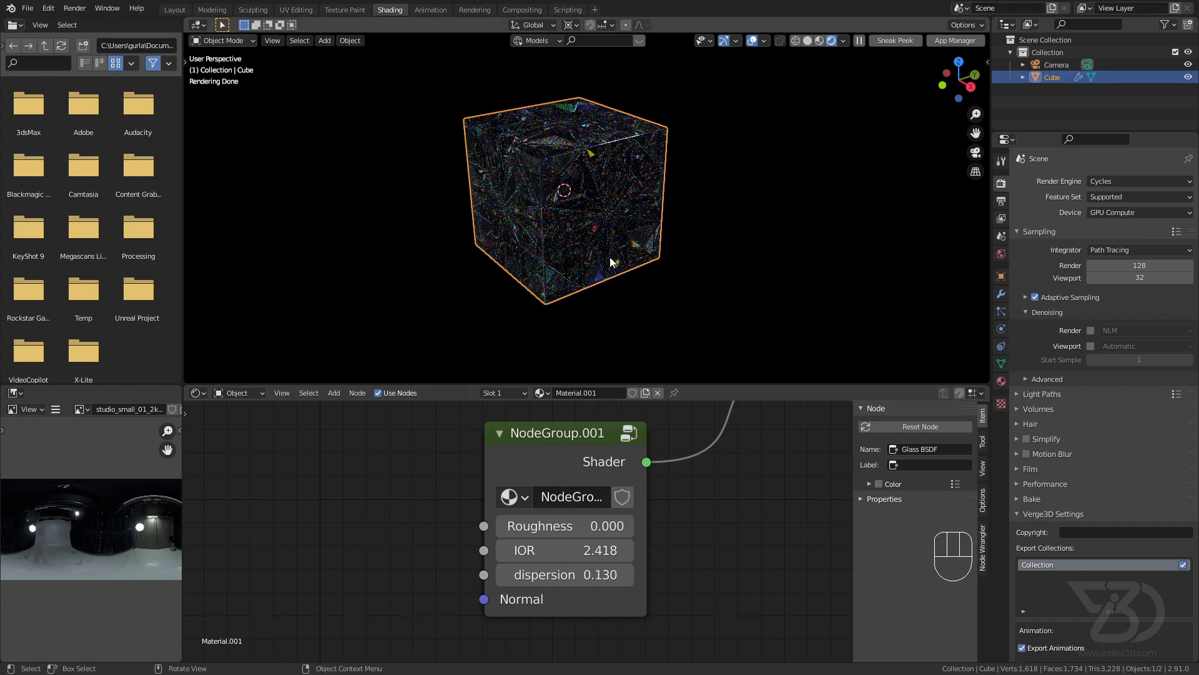
scroll(596, 161, "up", 4)
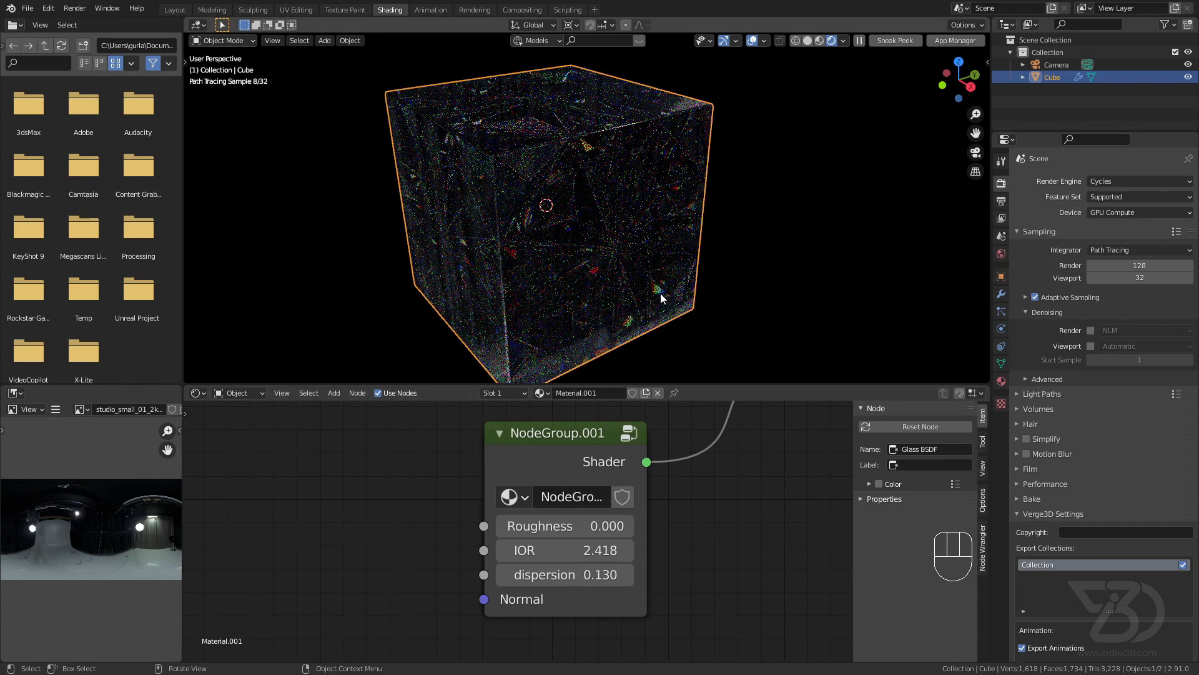
Set both the node group and the Glass BSDF roughness to 0.010, checking the cube from several angles.
middle_click_drag(646, 263, 684, 232)
scroll(685, 232, "up", 2)
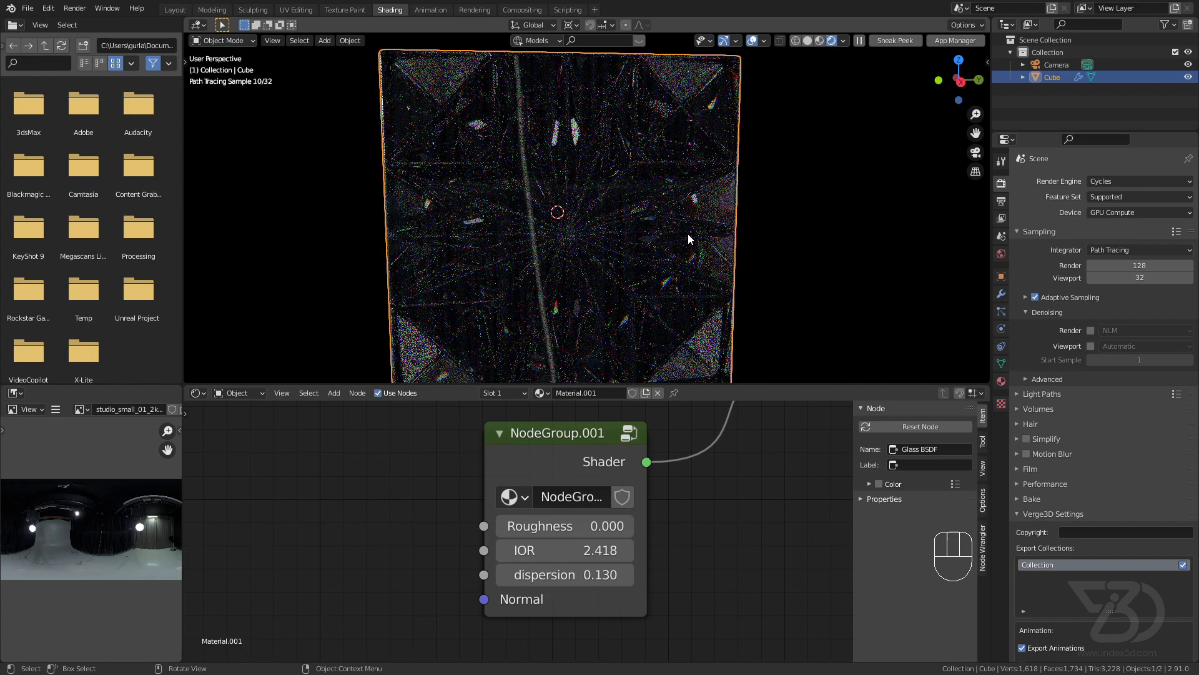
middle_click_drag(601, 212, 616, 281)
middle_click_drag(723, 525, 733, 638)
left_click(657, 596)
key("Return")
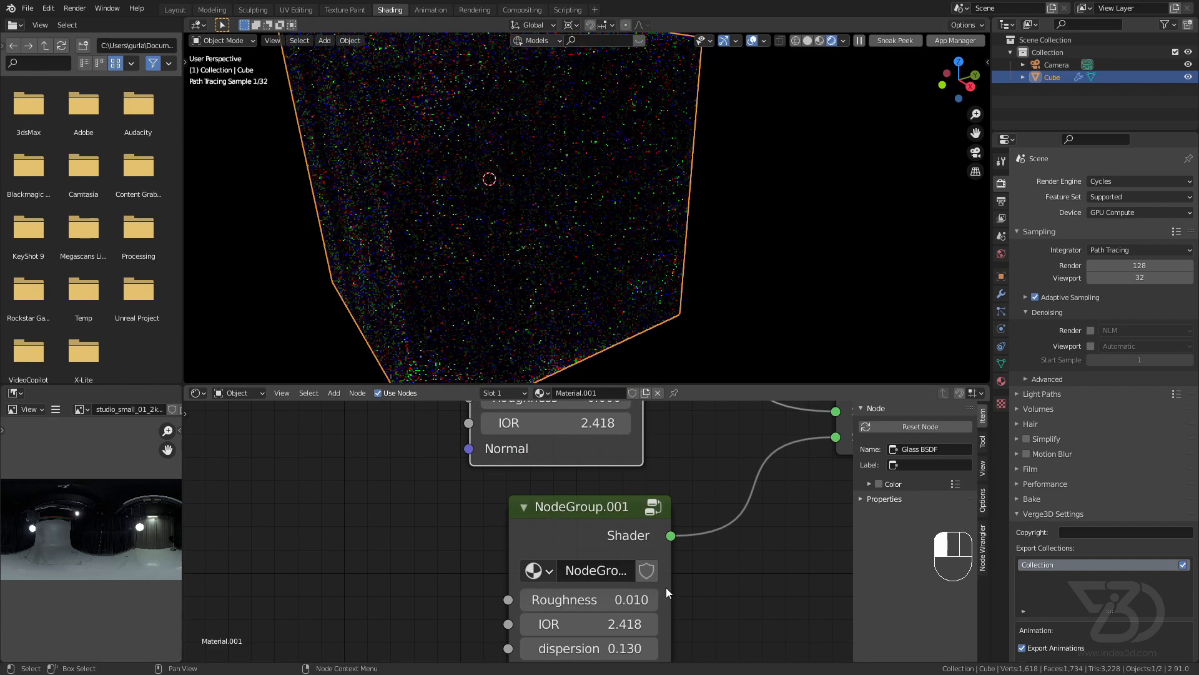
middle_click_drag(624, 426, 694, 561)
left_click(663, 528)
type(".01")
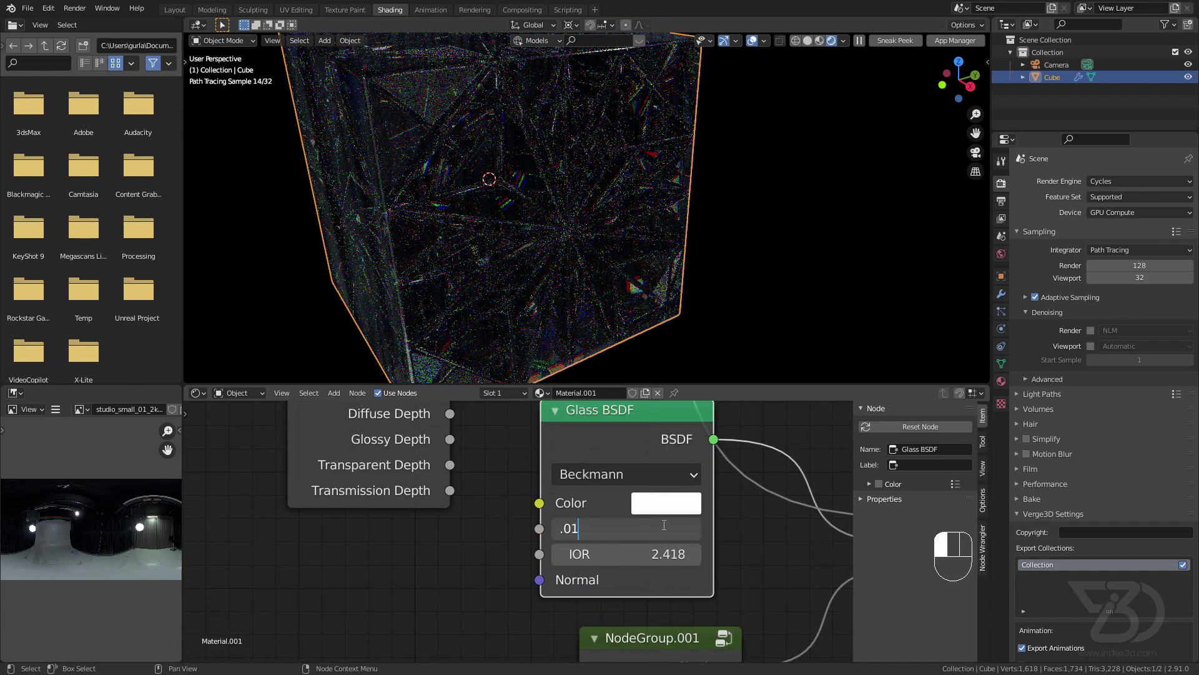
key("Return")
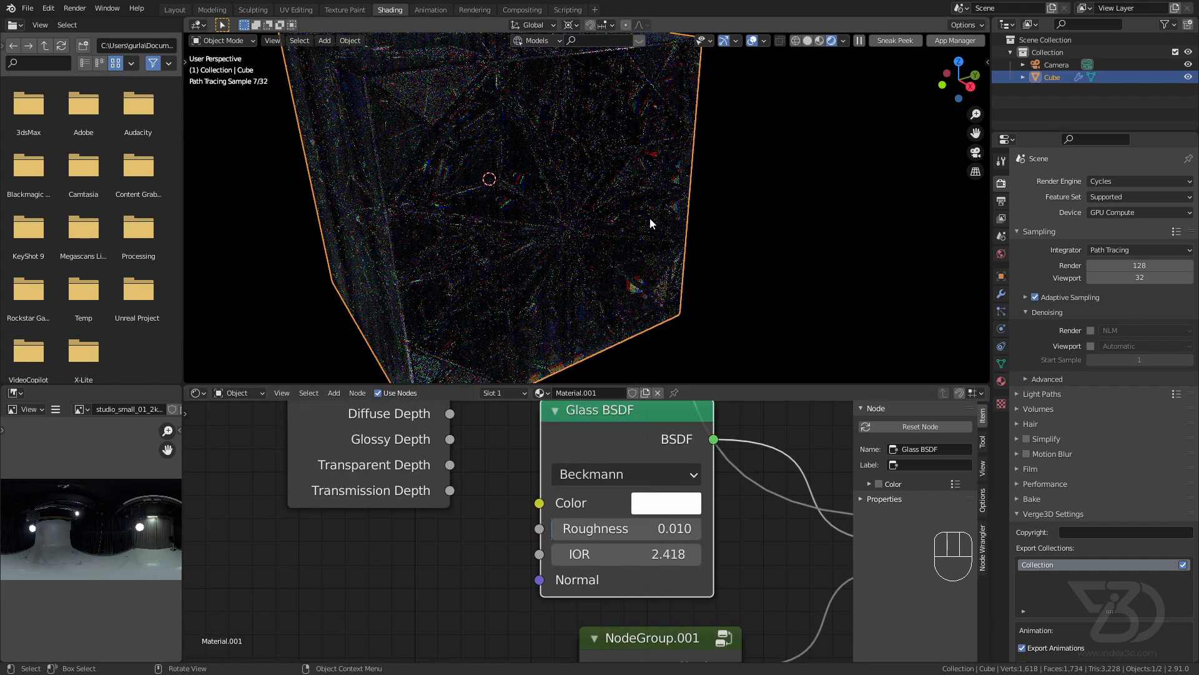
scroll(656, 218, "down", 4)
middle_click_drag(662, 225, 779, 238, "shift")
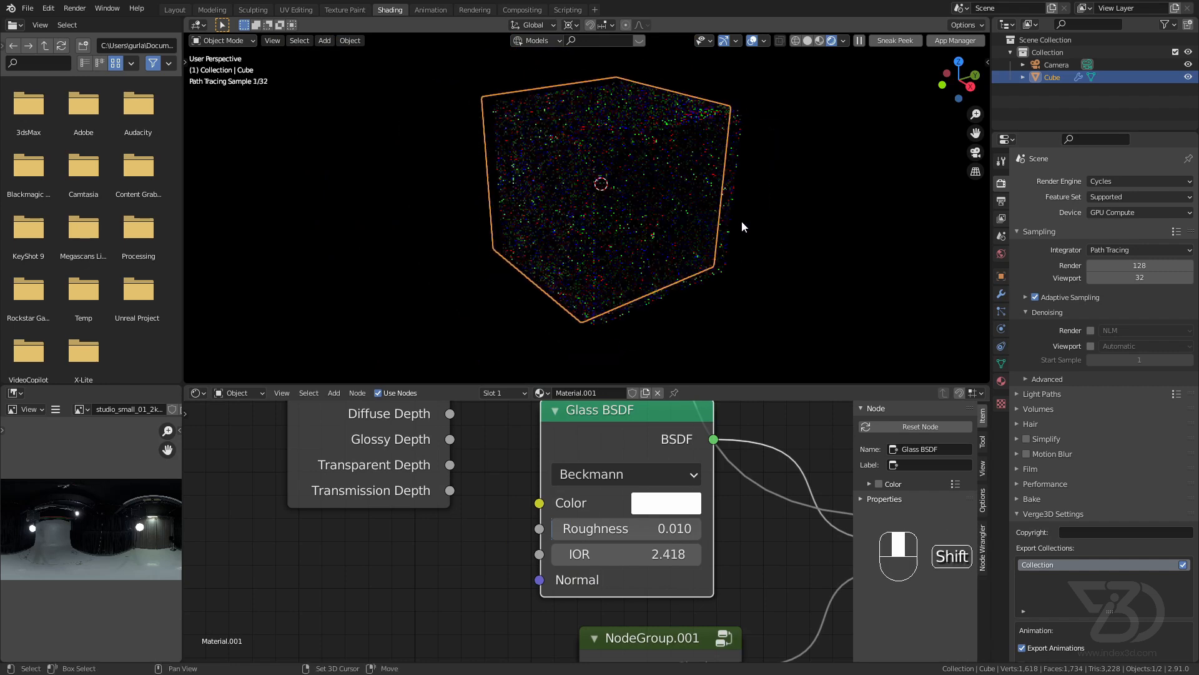
Look through the camera and set the render resolution to 1080 × 1080.
left_click(788, 196)
key("shift+a")
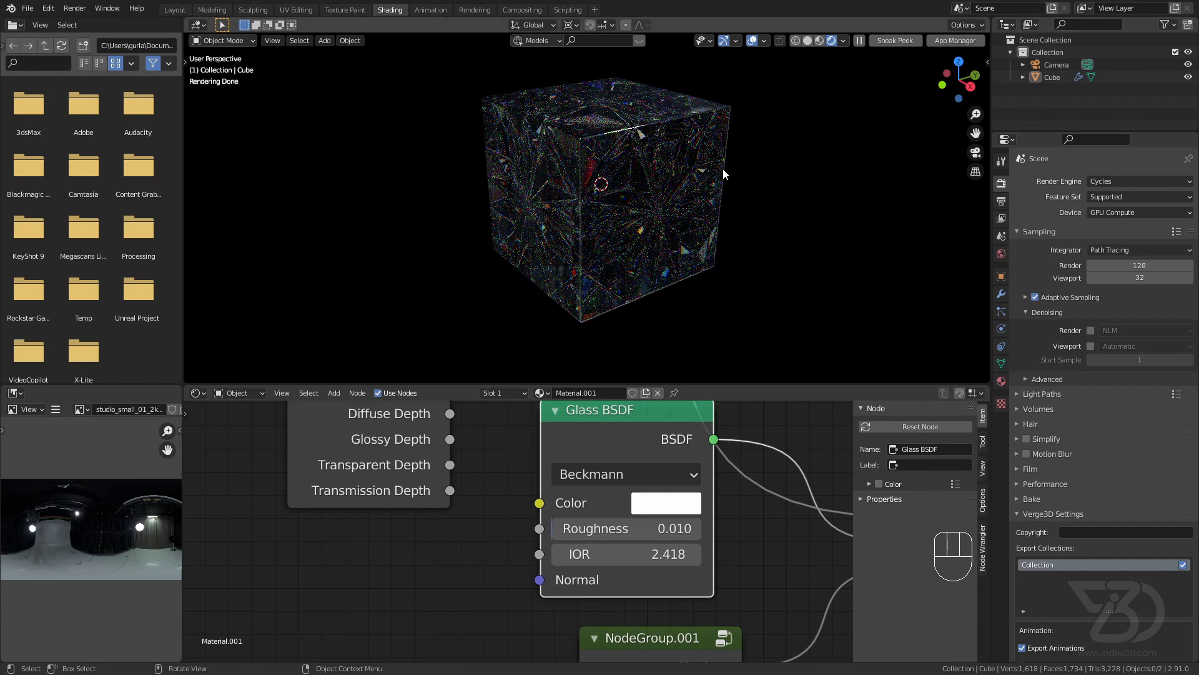
key("KP_0")
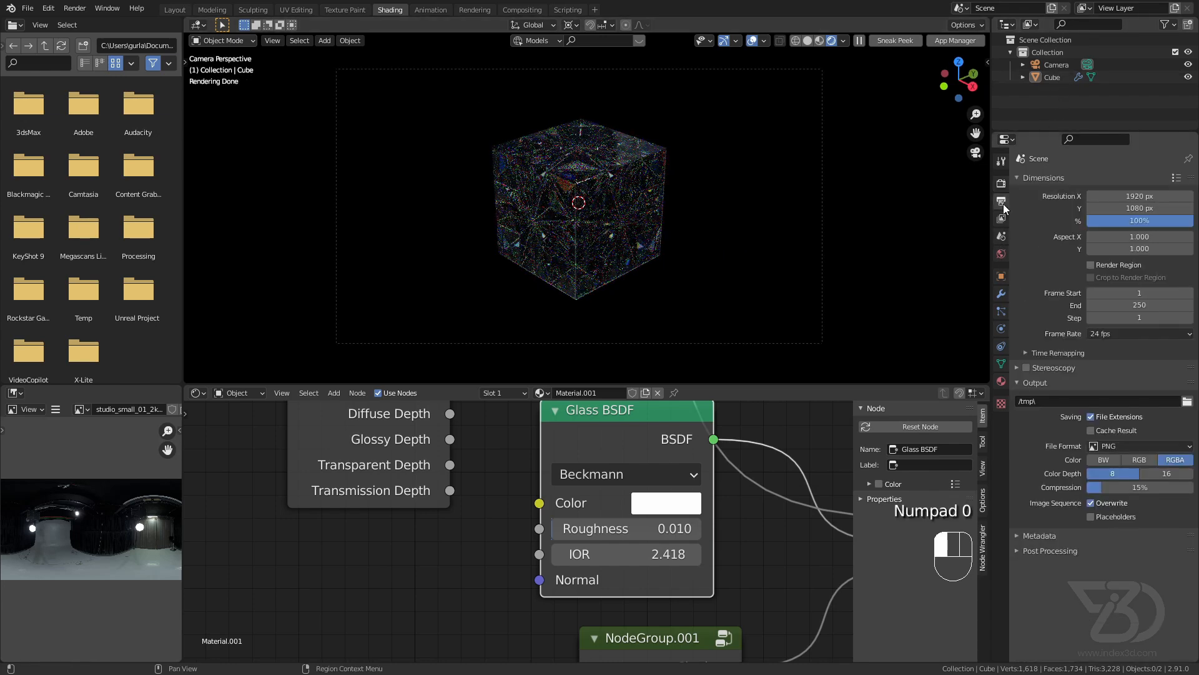
left_click_drag(1139, 208, 1140, 196)
type("1080")
key("Return")
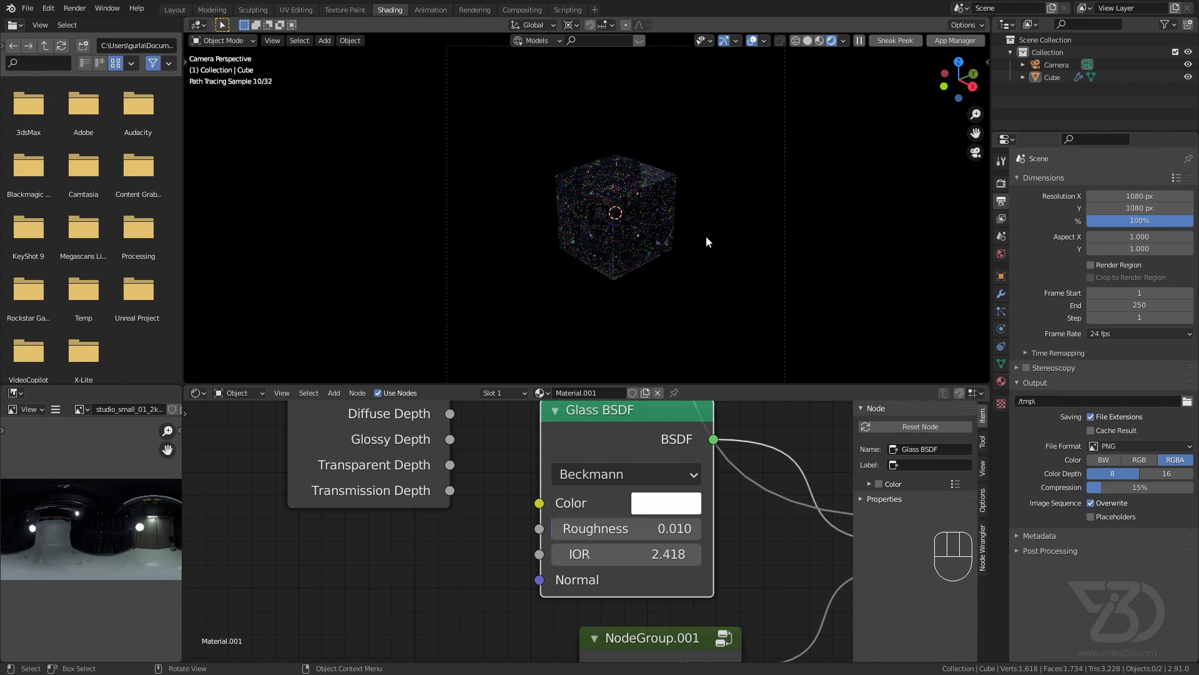
Dolly the camera closer along its local Z so the cube fills the frame, then bring up the world nodes.
left_click(783, 218)
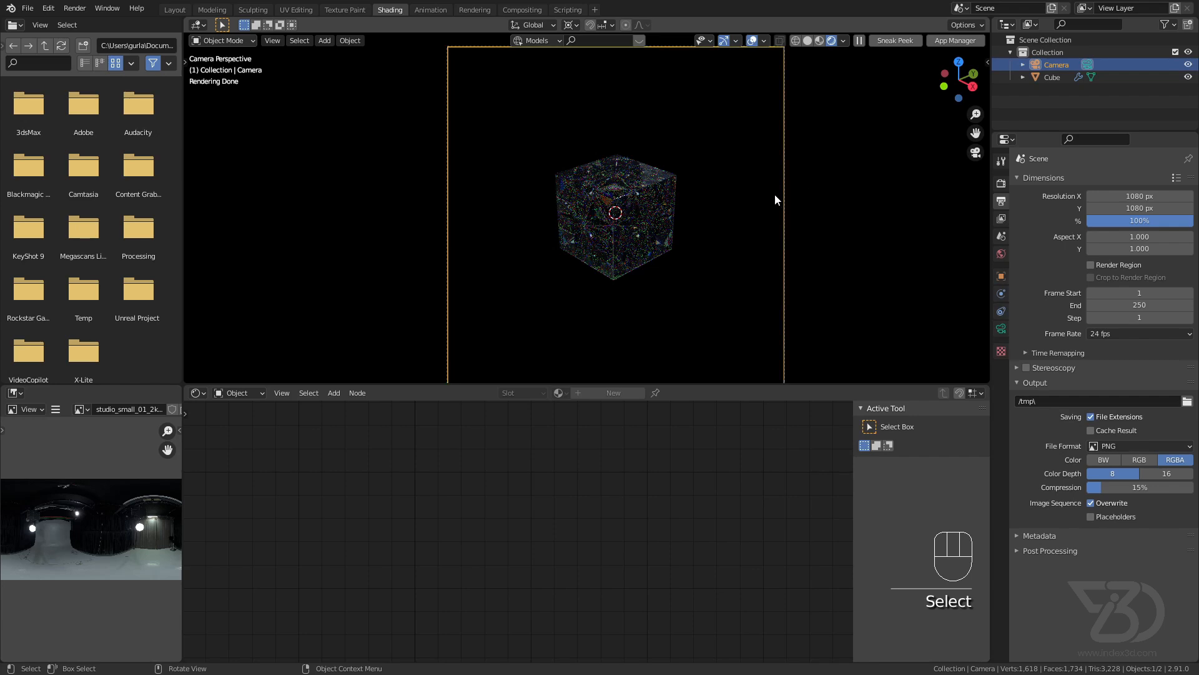
key("g")
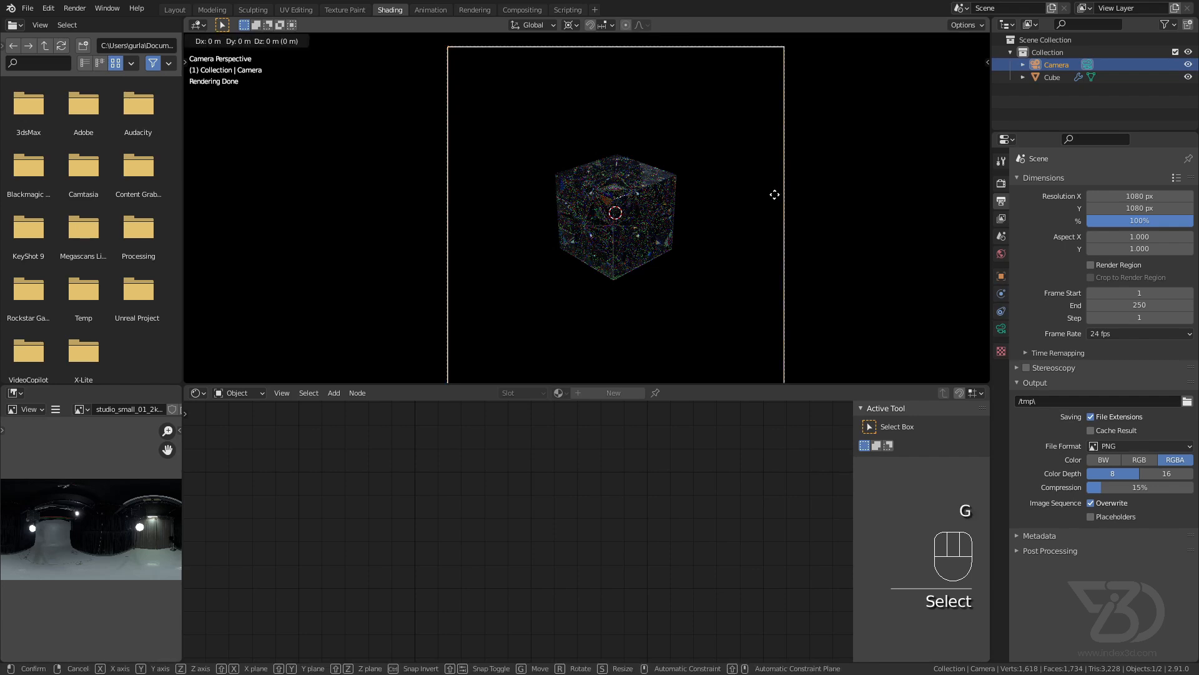
key("z")
key("z")
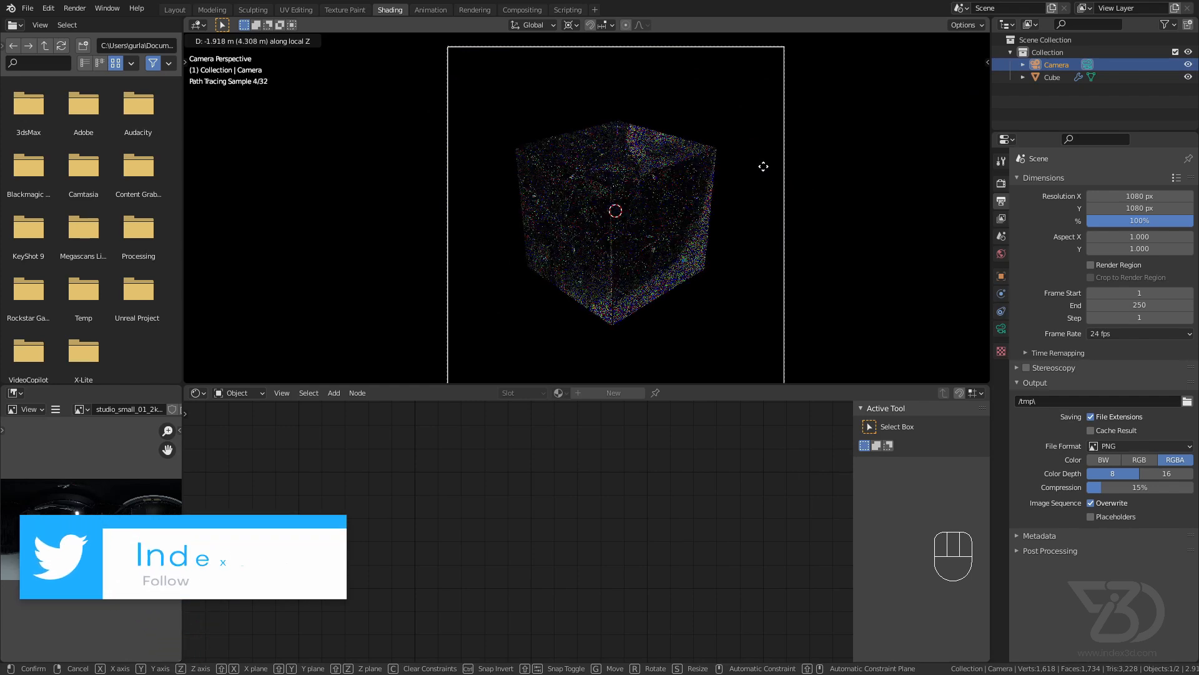
left_click(764, 167)
left_click(239, 393)
left_click(235, 413)
scroll(692, 571, "down", 2)
scroll(631, 526, "up", 3)
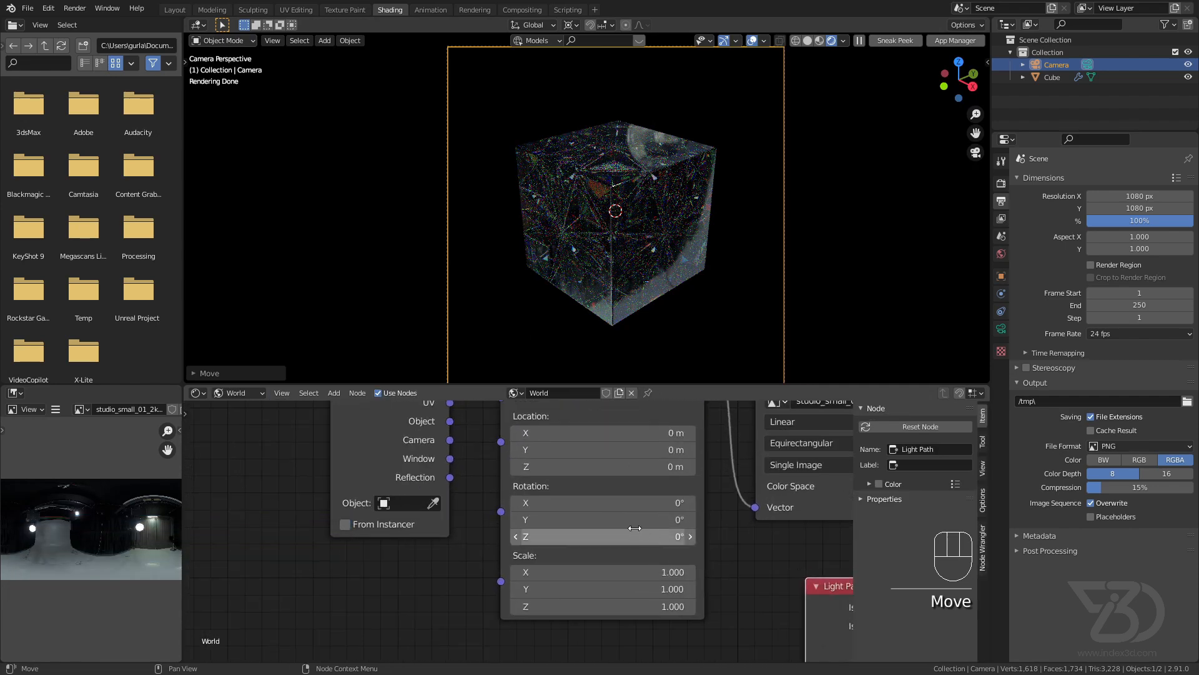
Set the world Mapping rotation Y to -22.3° and save as cube.blend.
mouse_move(643, 519)
left_mouse_down()
mouse_move(672, 519)
mouse_move(657, 519)
left_mouse_up()
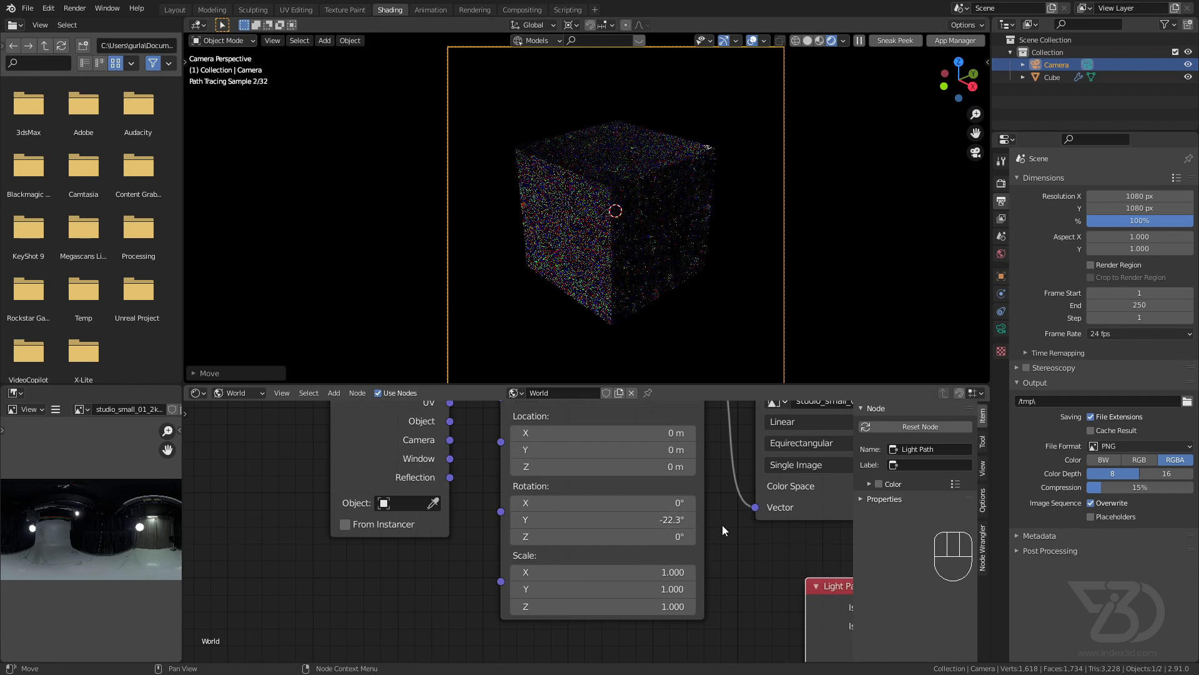
key("ctrl+s")
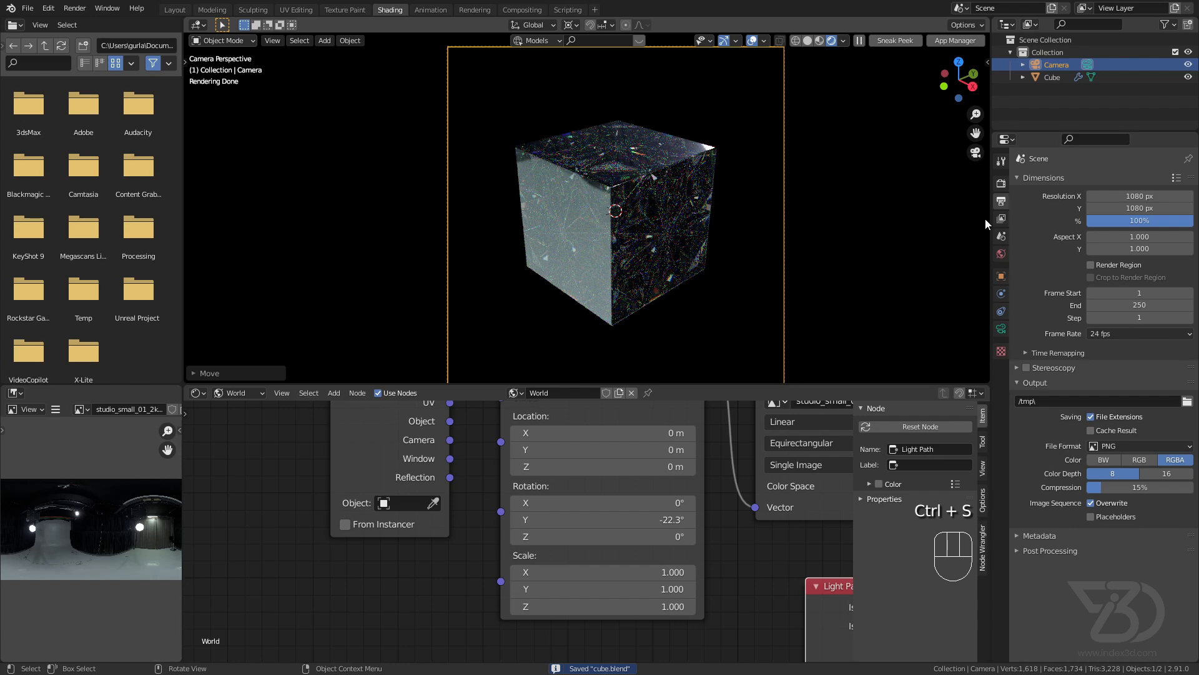
Enable render denoising with OpenImageDenoise in Render Properties.
left_click(1001, 182)
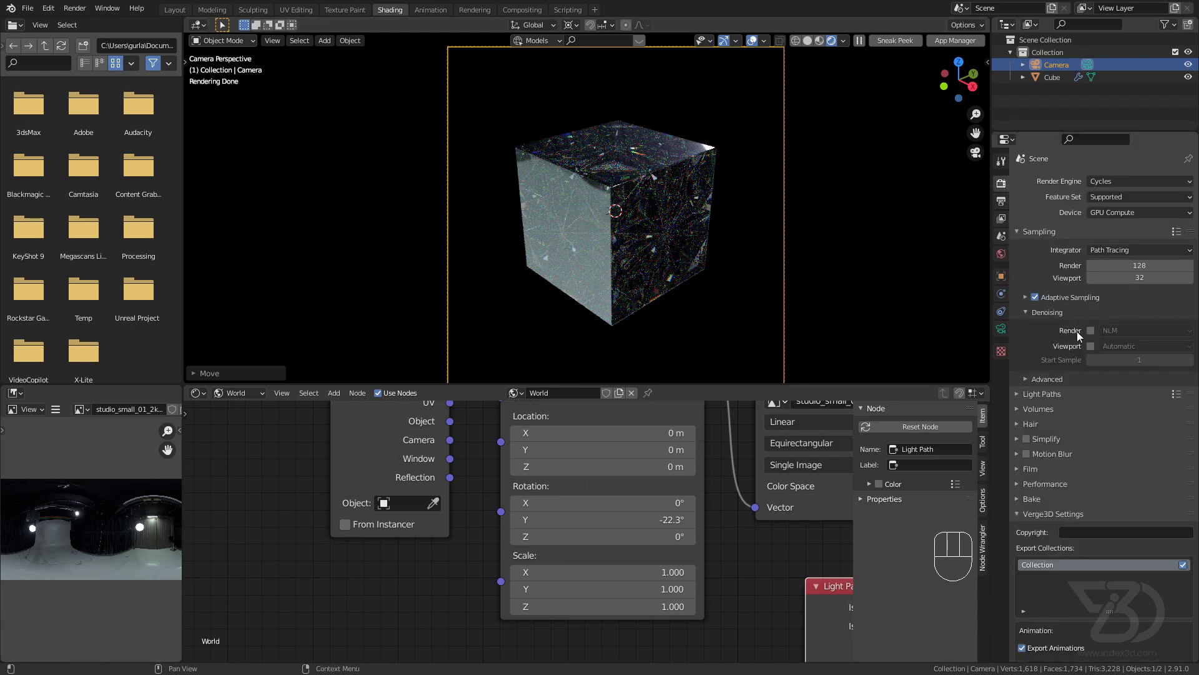
left_click(1125, 329)
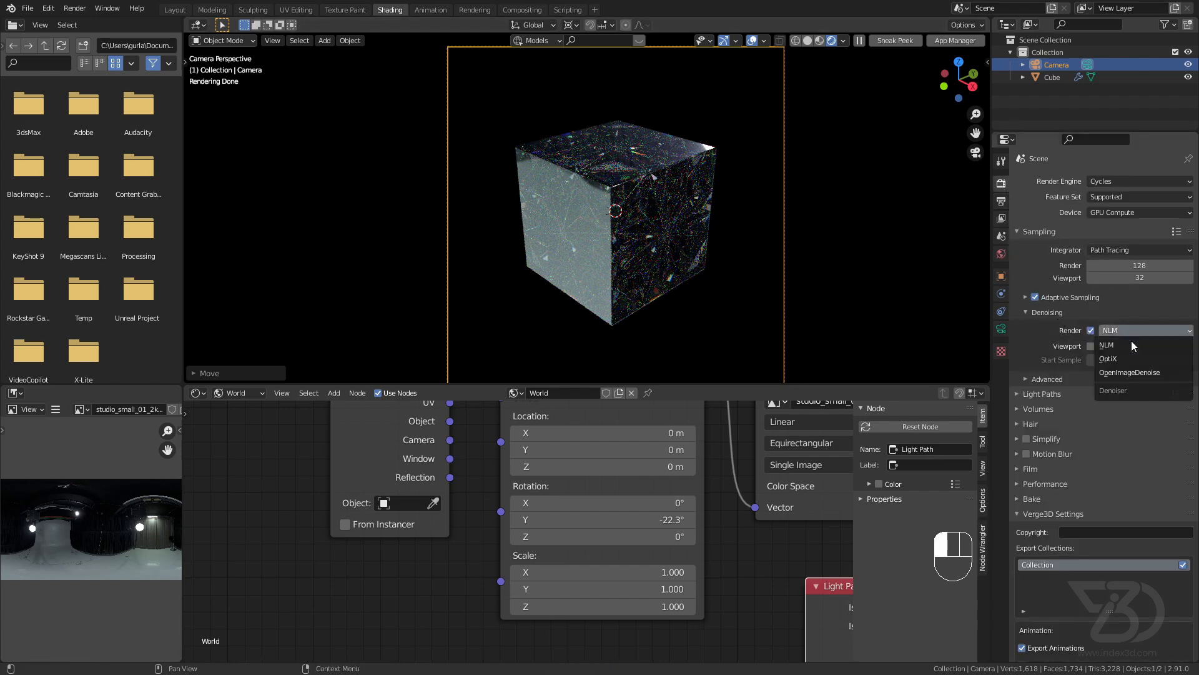
left_click(1156, 373)
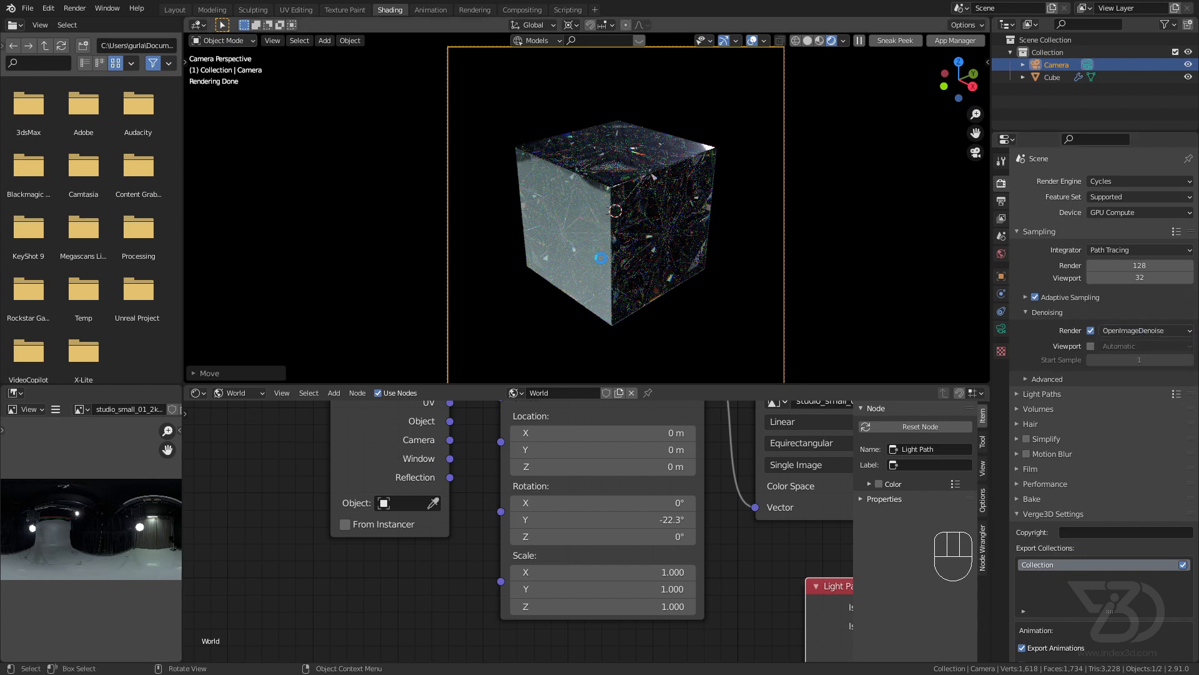
Render the final image from the camera with F12.
key("F12")
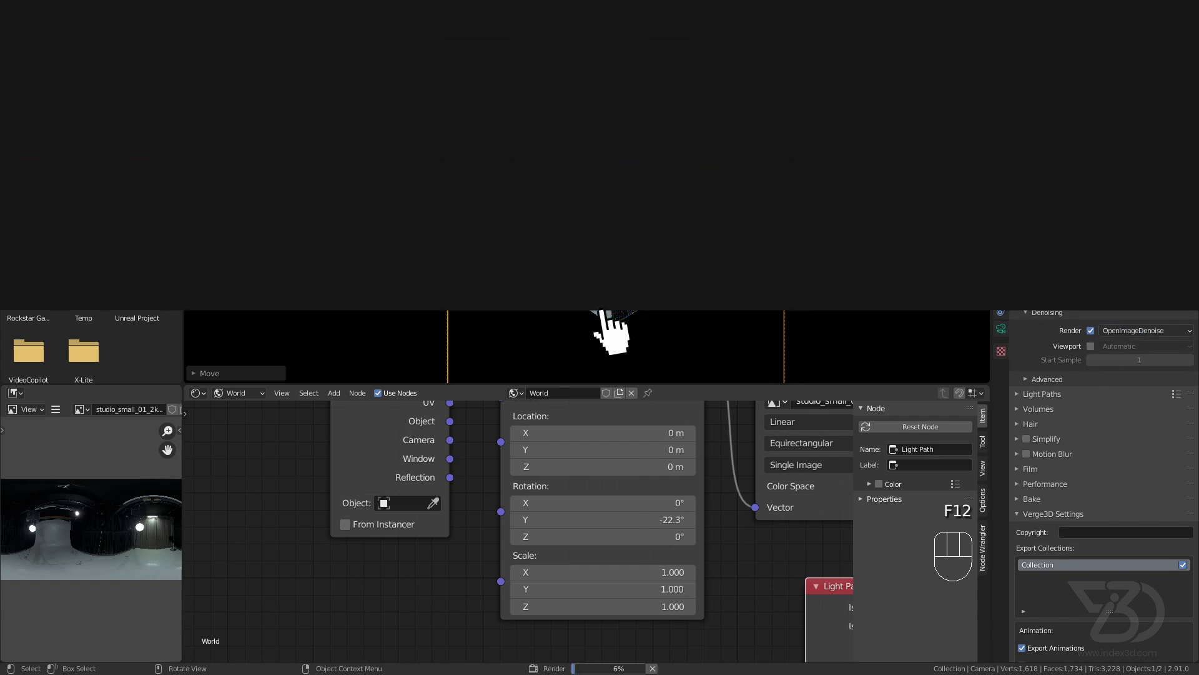